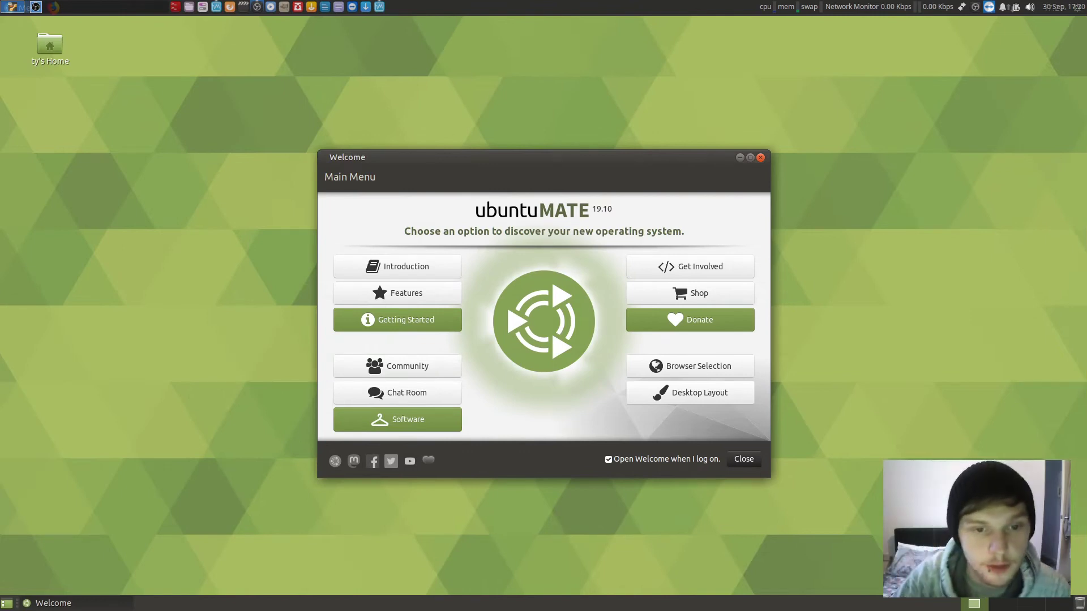
# - Move the Welcome window to the top centre and launch Firefox from the top panel
pyautogui.moveTo(545, 163); pyautogui.dragTo(570, 74)
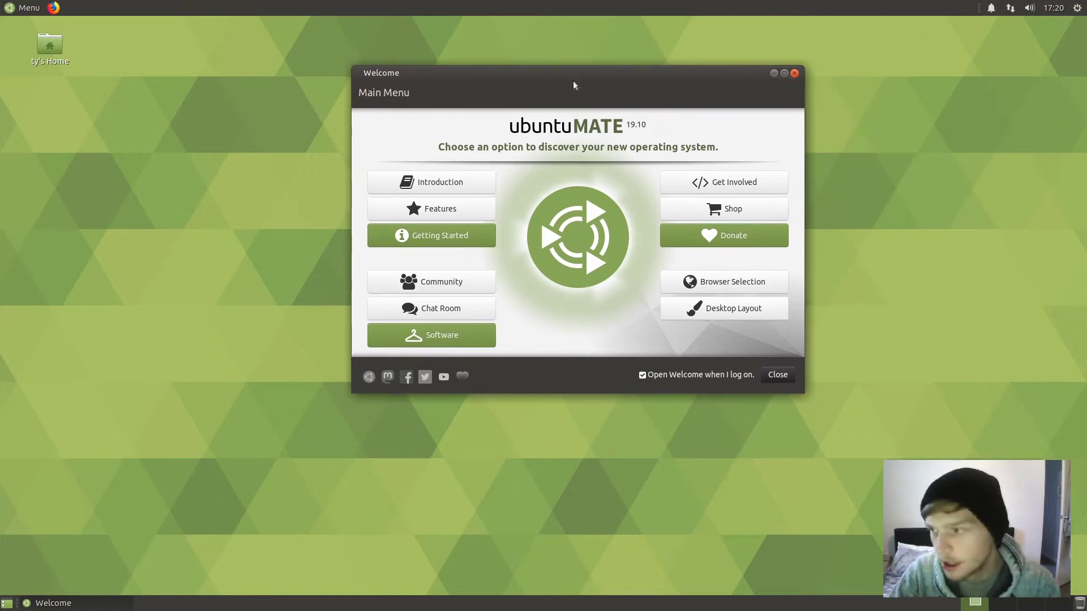
pyautogui.moveTo(596, 83); pyautogui.dragTo(543, 76)
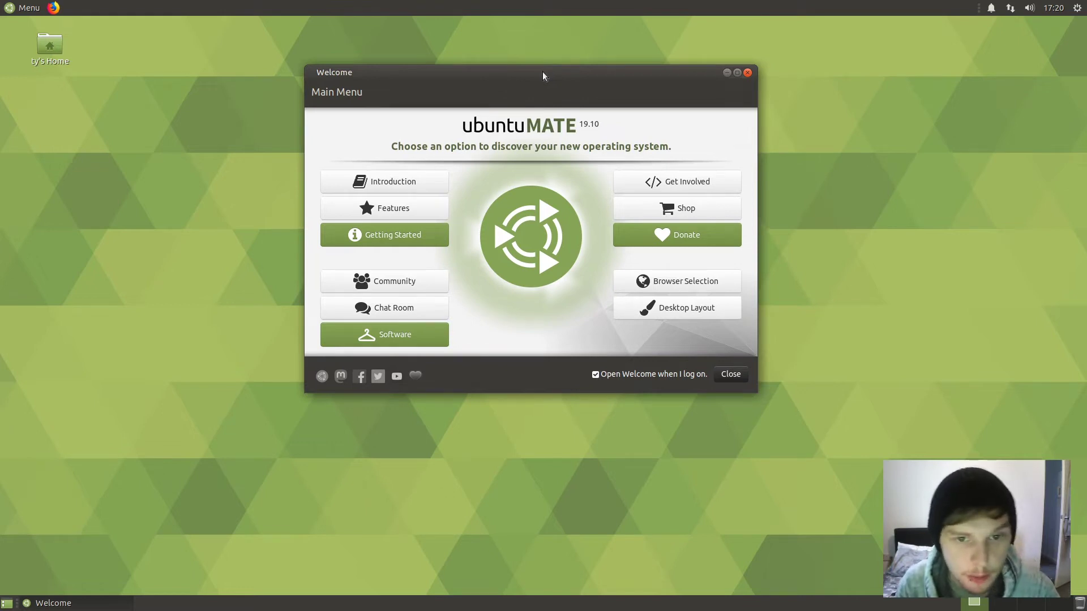
pyautogui.click(54, 7)
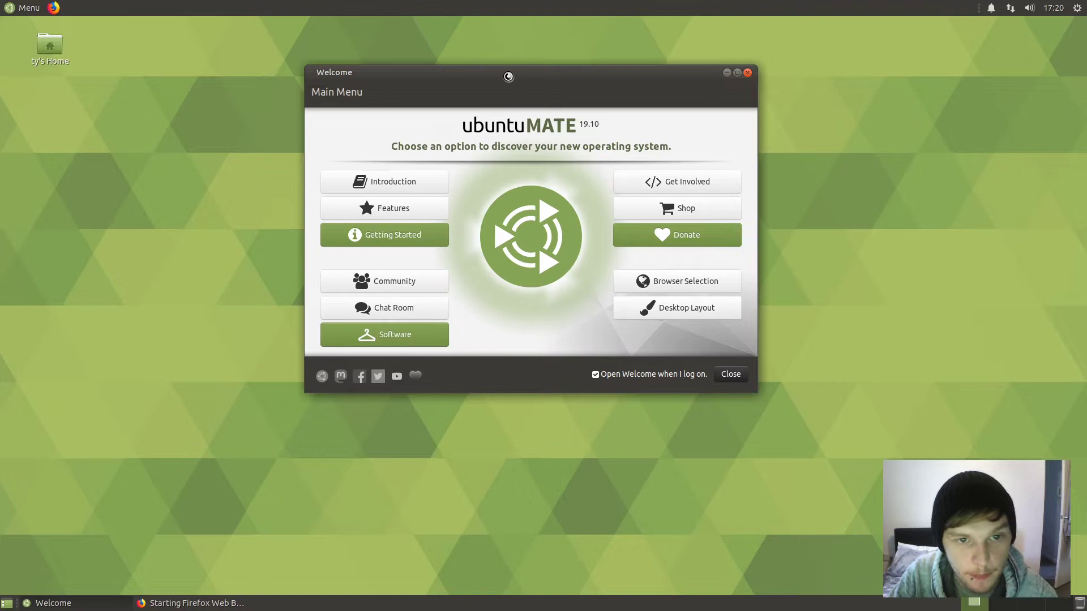
# - Move Welcome to the top-right, shift Firefox right and close its empty New Tab
pyautogui.moveTo(524, 72); pyautogui.dragTo(800, 46)
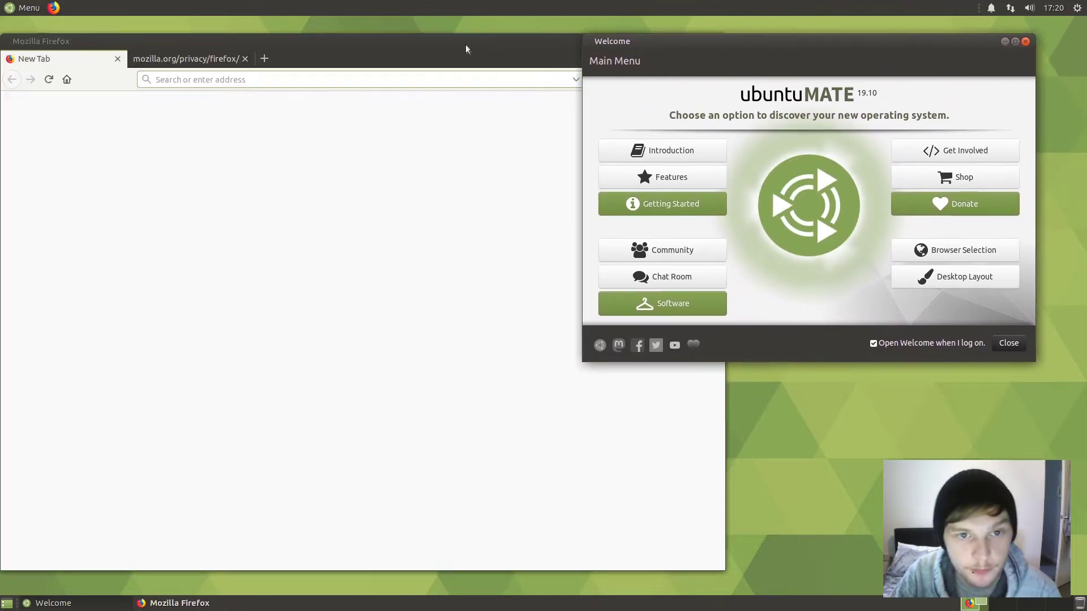
pyautogui.click(461, 44)
pyautogui.moveTo(385, 46); pyautogui.dragTo(505, 47)
pyautogui.click(328, 83)
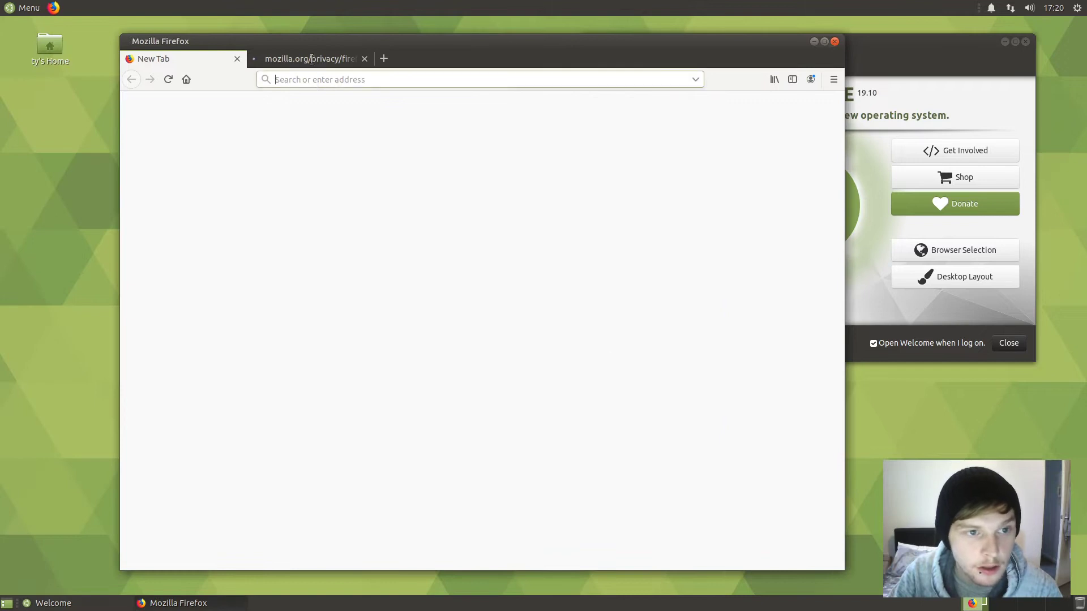
pyautogui.click(237, 58)
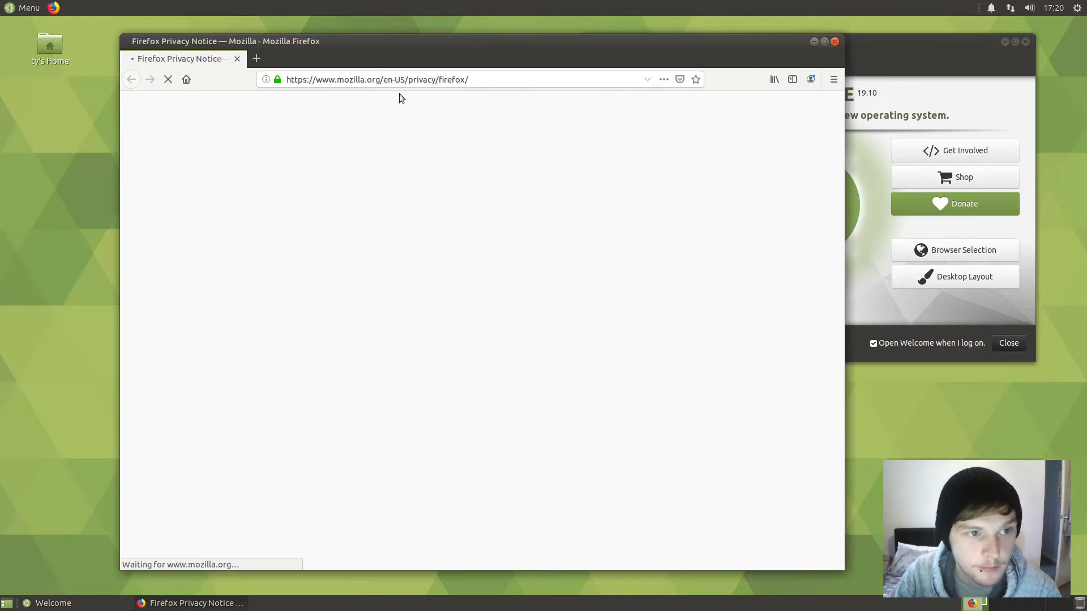
# - Search Google for 'ubuntu mate blog' and open the Blog - Ubuntu MATE result
pyautogui.hotkey('ctrl', 'a')
pyautogui.write('ubuntu a')
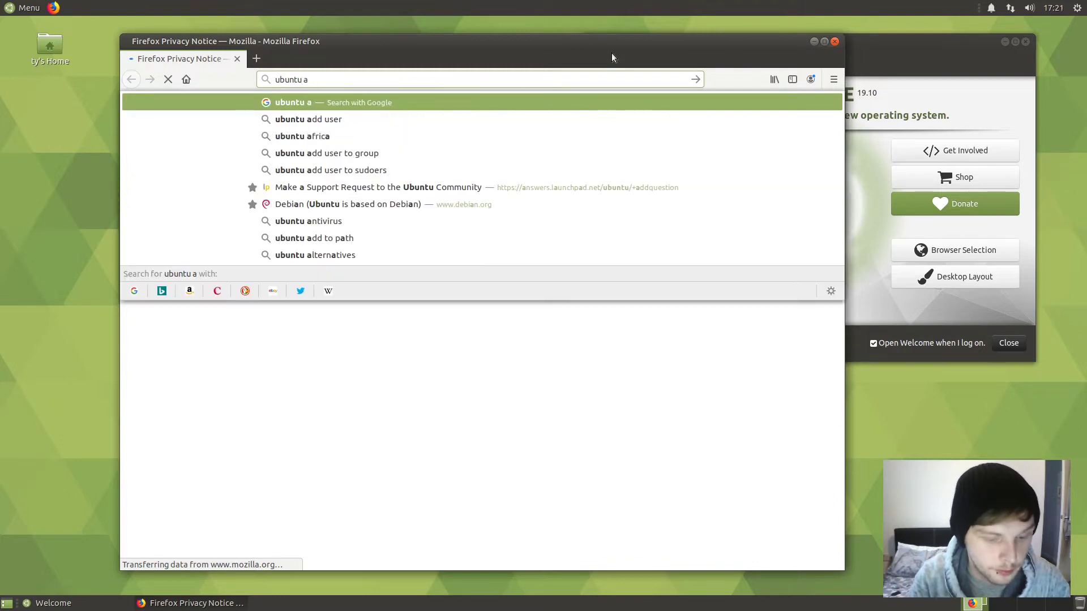
pyautogui.press('BackSpace')
pyautogui.write('mate blog')
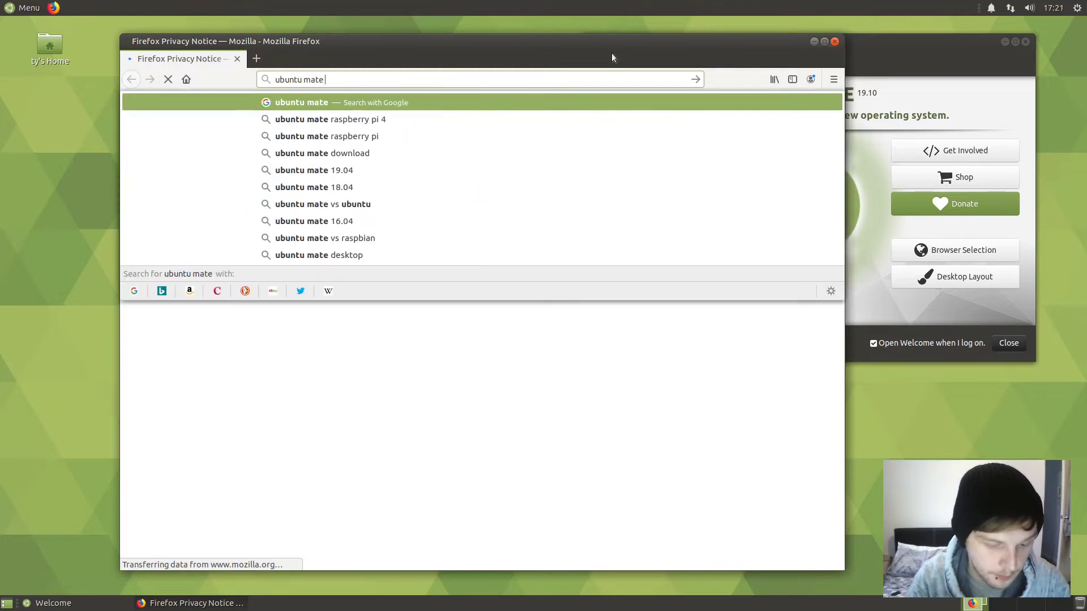
pyautogui.press('Return')
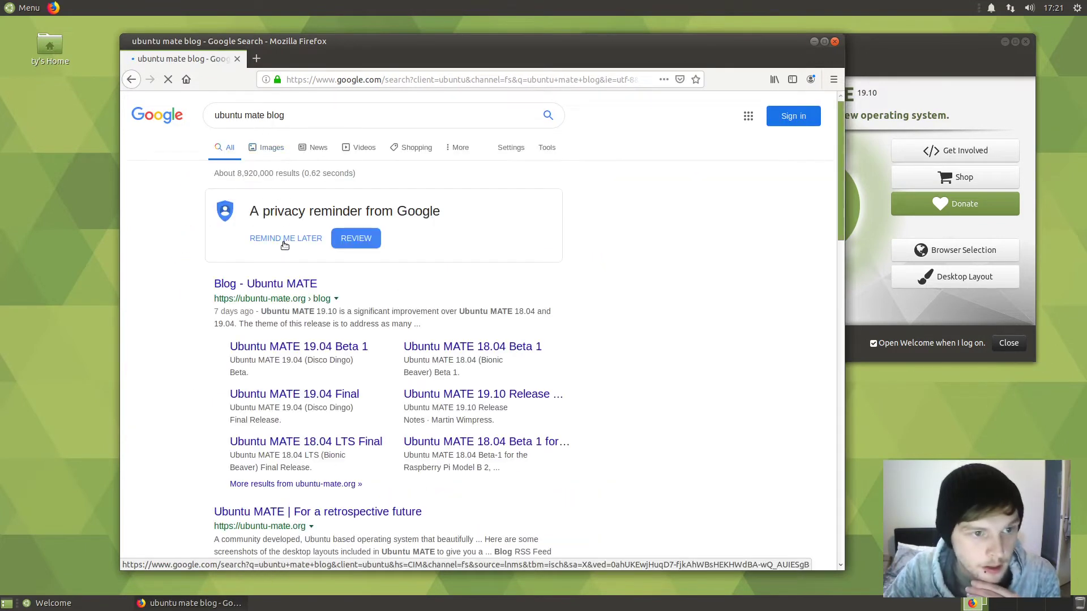
pyautogui.click(283, 286)
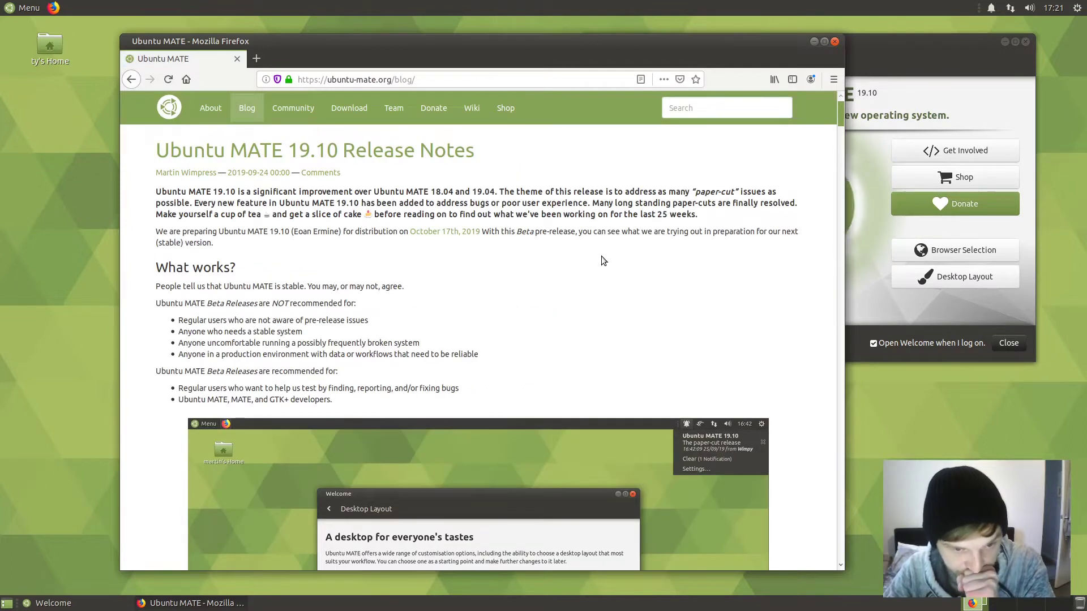
# - Close the Welcome window and open the Ubuntu MATE 19.10 Release Notes post
pyautogui.click(959, 77)
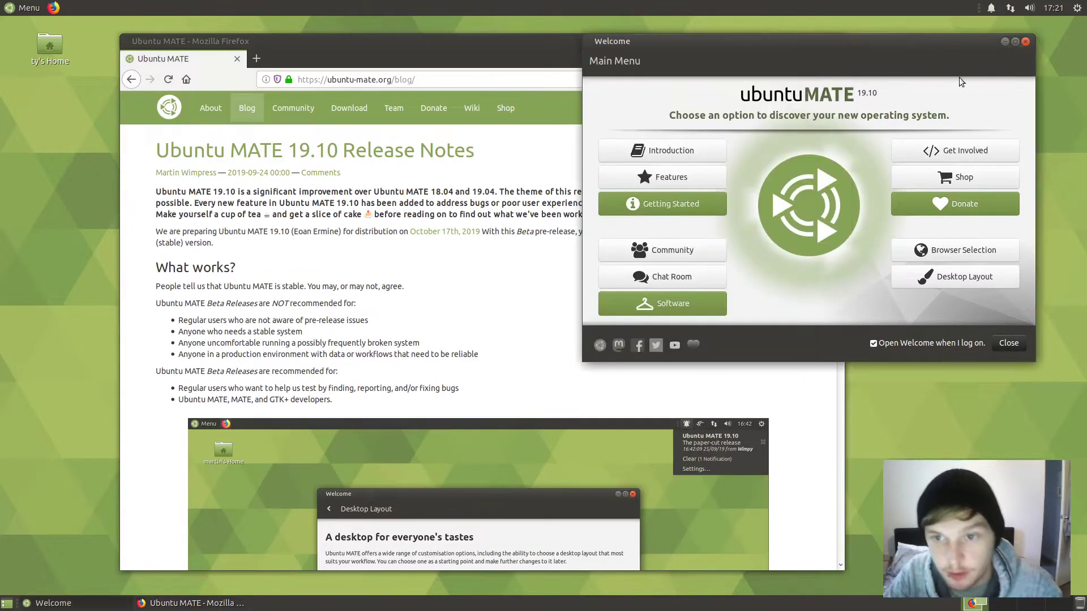
pyautogui.click(1025, 41)
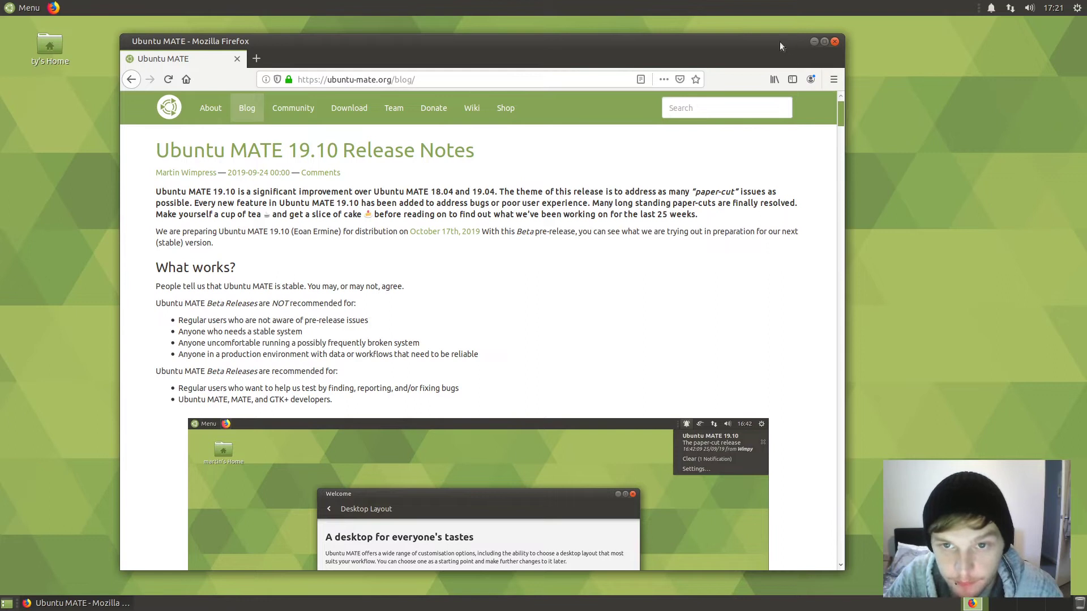
pyautogui.click(401, 152)
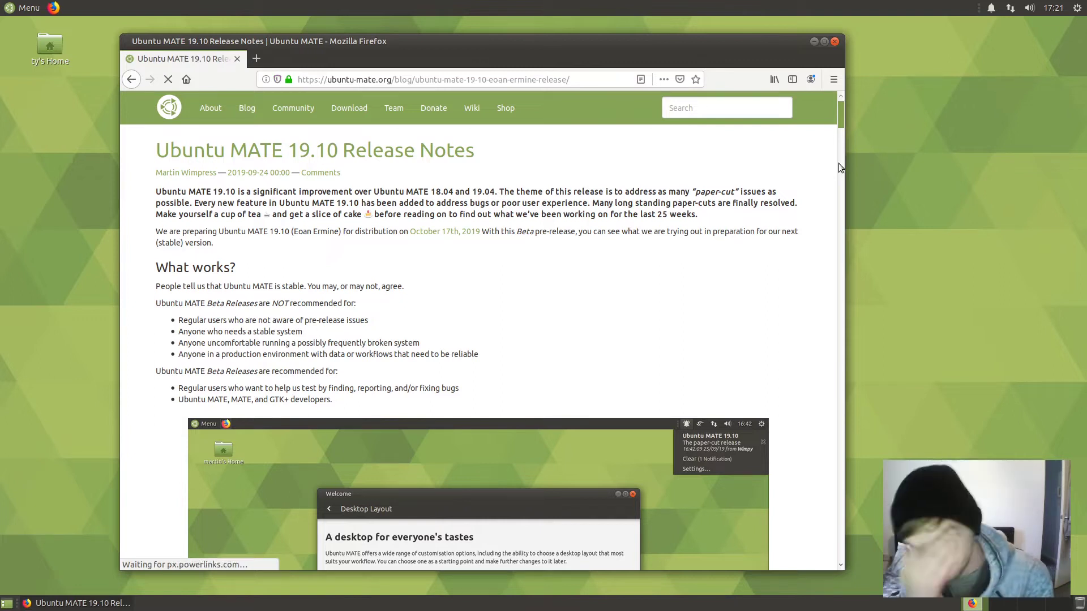
# - Maximise Firefox and read the release notes down to the Compiz & Compton section
pyautogui.doubleClick(410, 45)
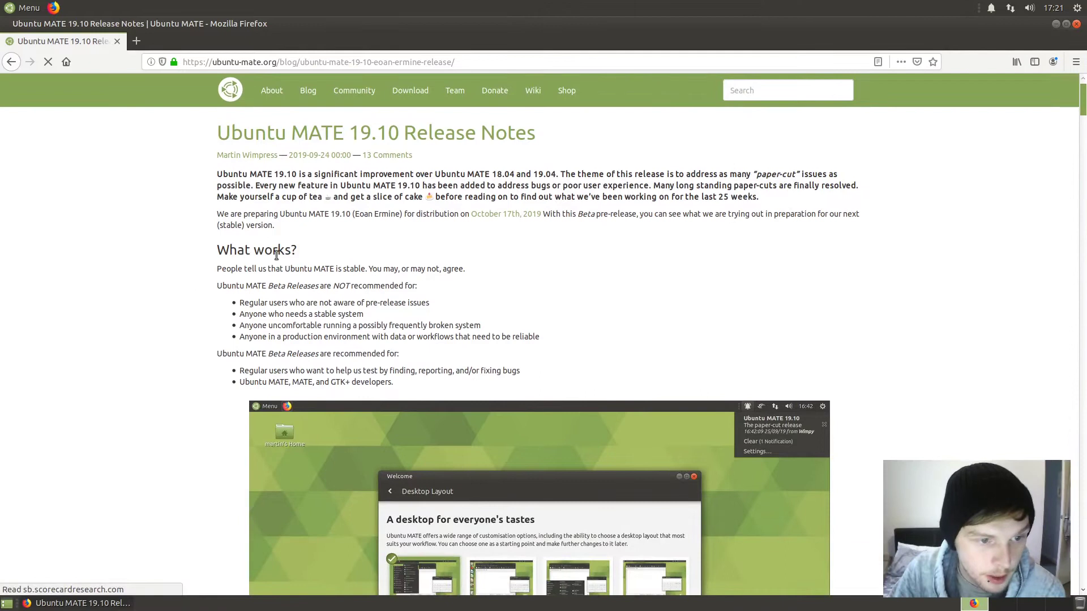
pyautogui.scroll(-1, 371, 292)
pyautogui.scroll(-3, 371, 292)
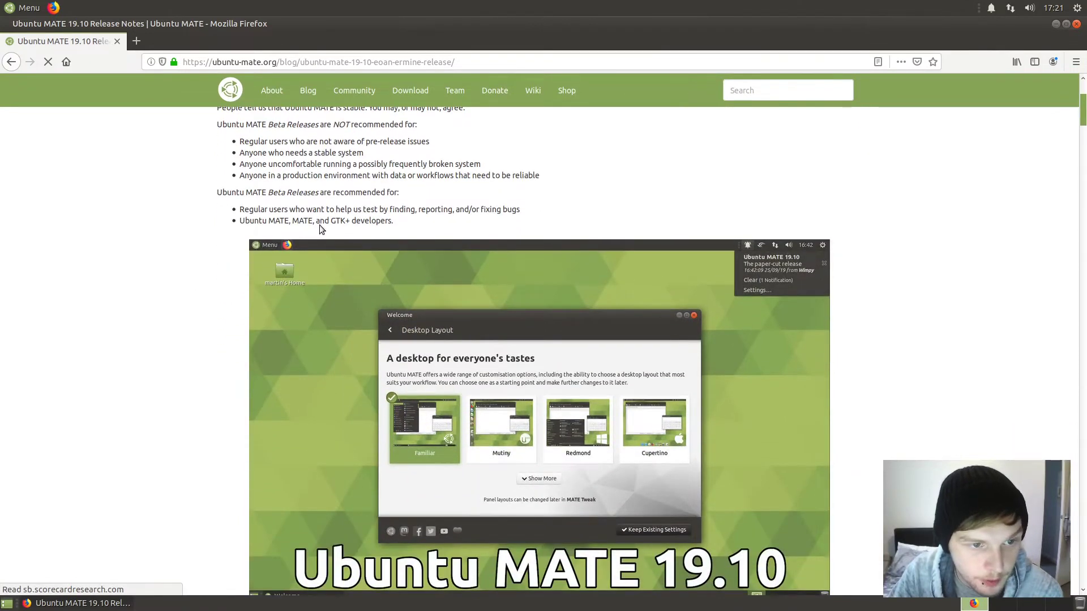
pyautogui.scroll(-6, 319, 225)
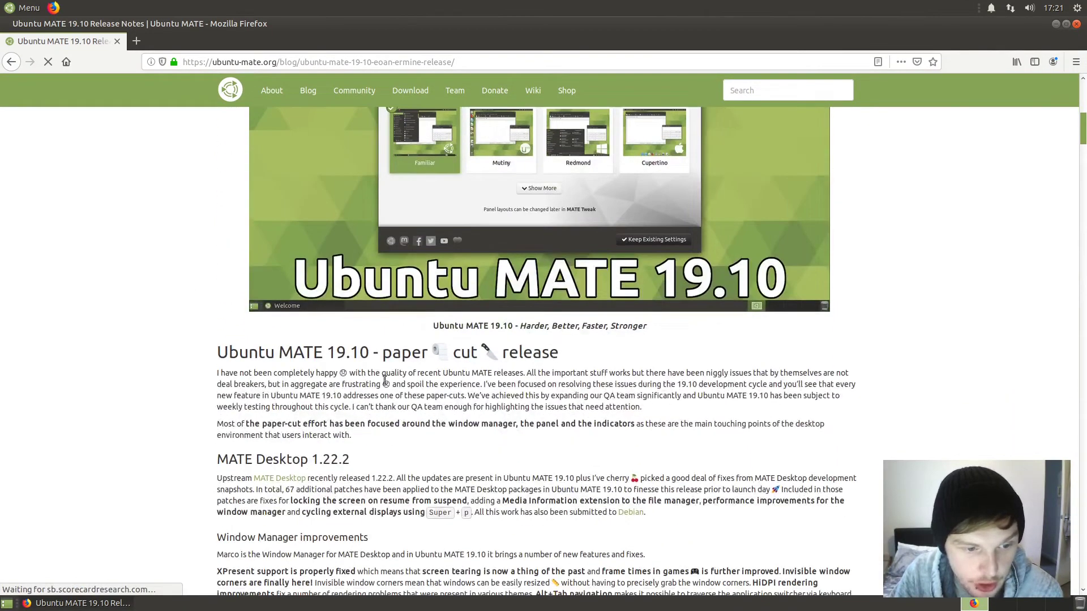
pyautogui.scroll(-2, 388, 381)
pyautogui.scroll(-2, 408, 234)
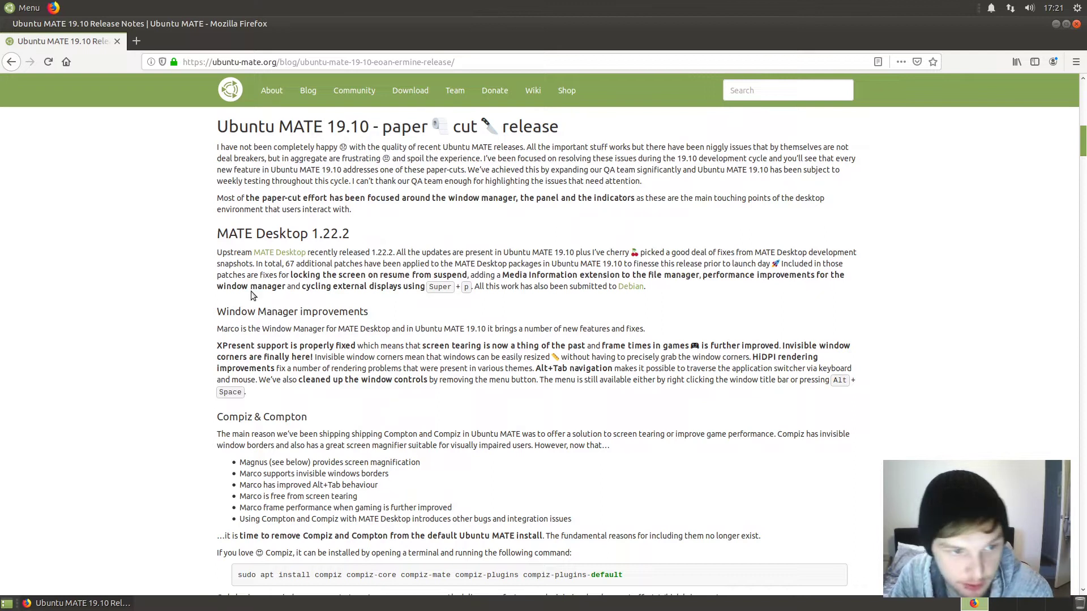
pyautogui.scroll(-5, 294, 287)
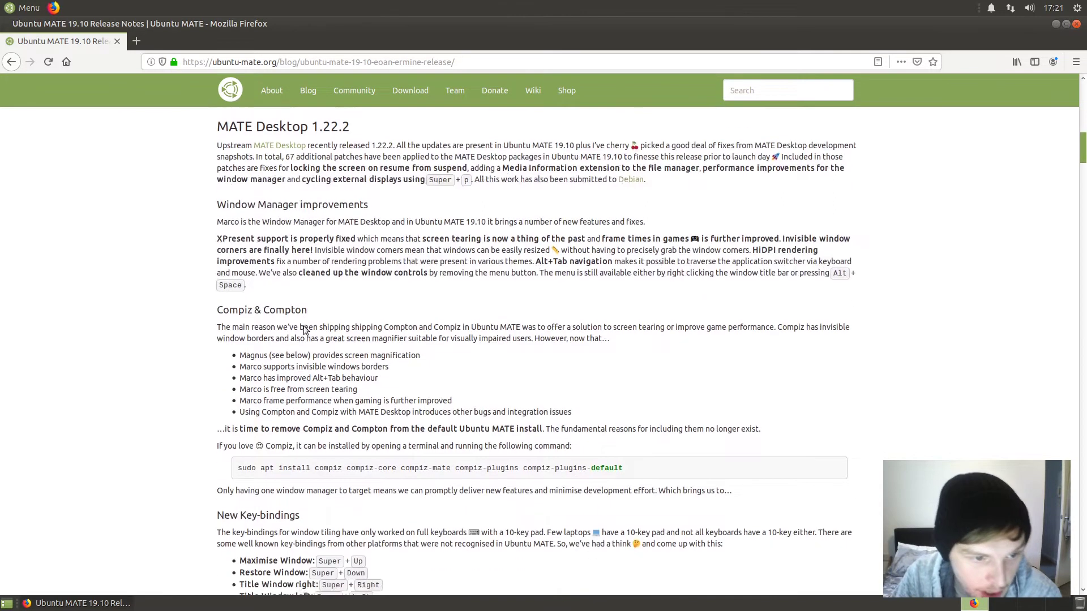
pyautogui.moveTo(238, 256); pyautogui.dragTo(328, 252)
pyautogui.click(403, 256)
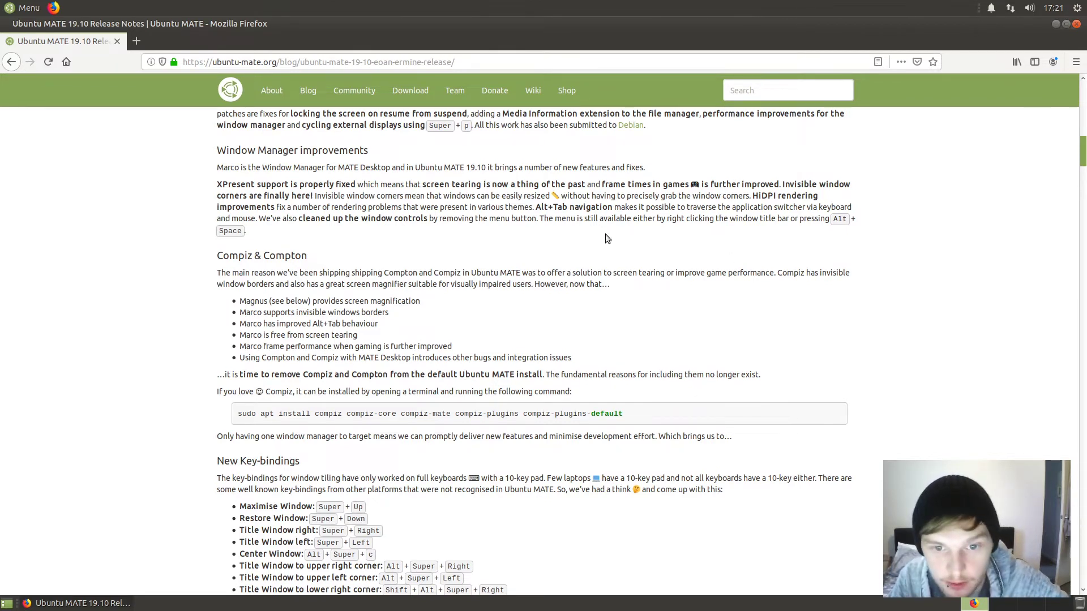
# - Read on past New Key-bindings to the Panel & Indicator improvements section
pyautogui.scroll(-3, 668, 290)
pyautogui.scroll(3, 643, 306)
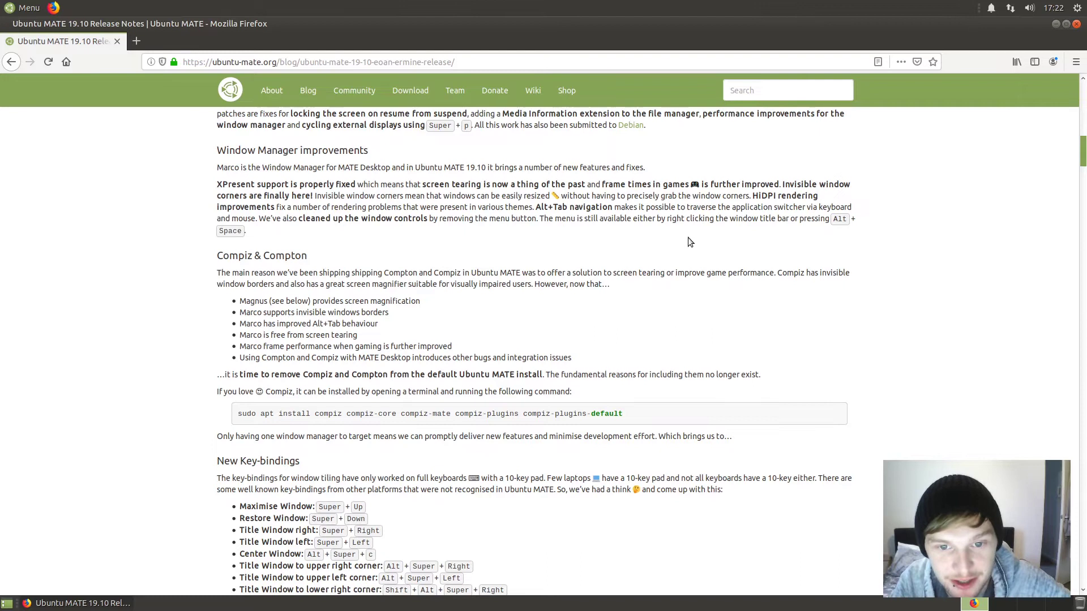
pyautogui.scroll(-3, 670, 261)
pyautogui.scroll(-2, 670, 261)
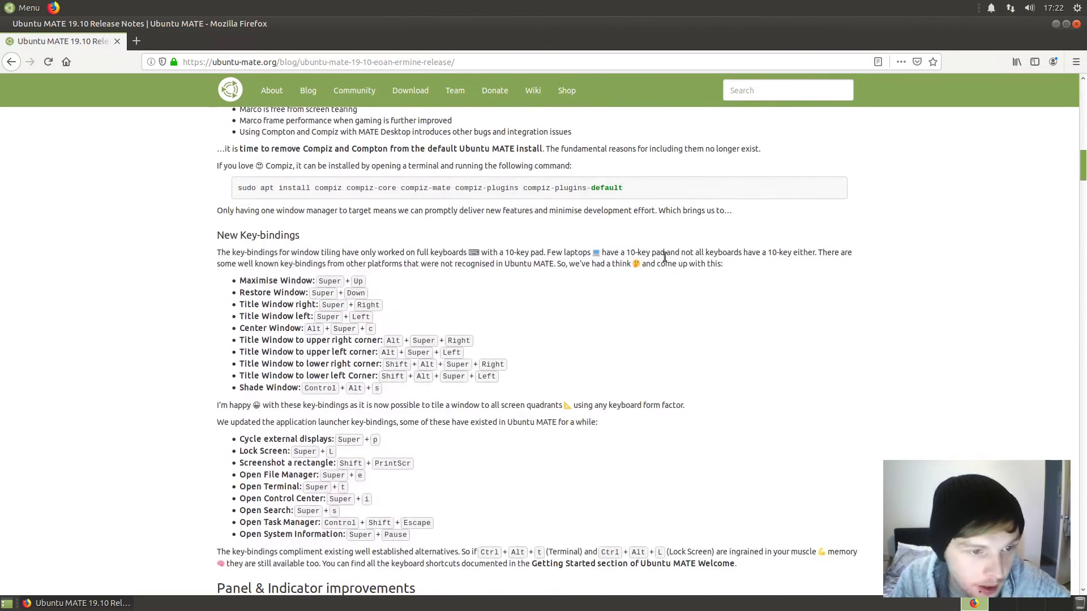
pyautogui.scroll(-2, 664, 257)
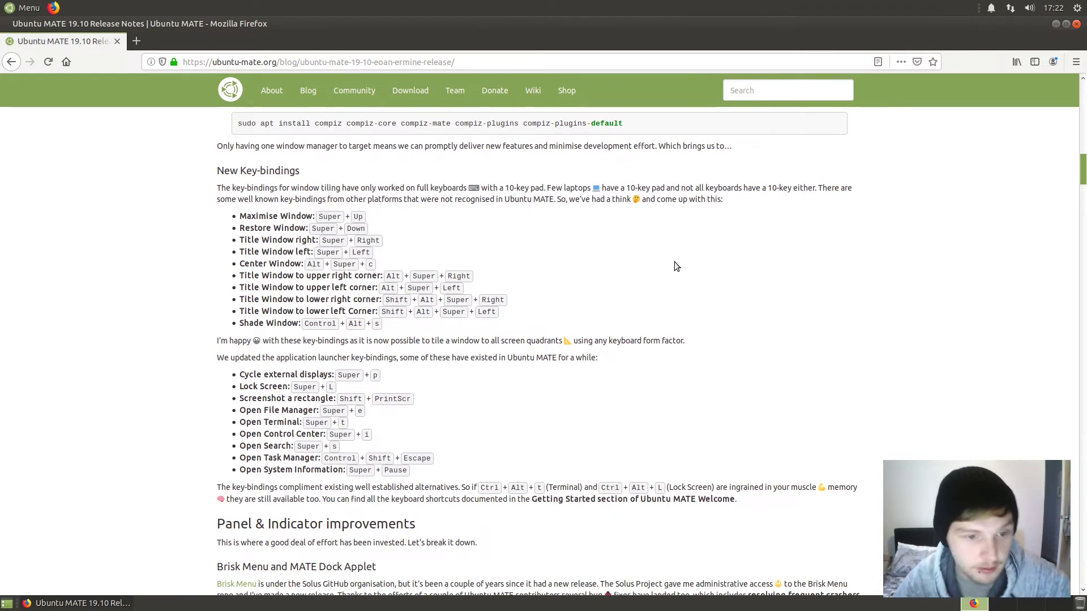
pyautogui.scroll(-3, 410, 276)
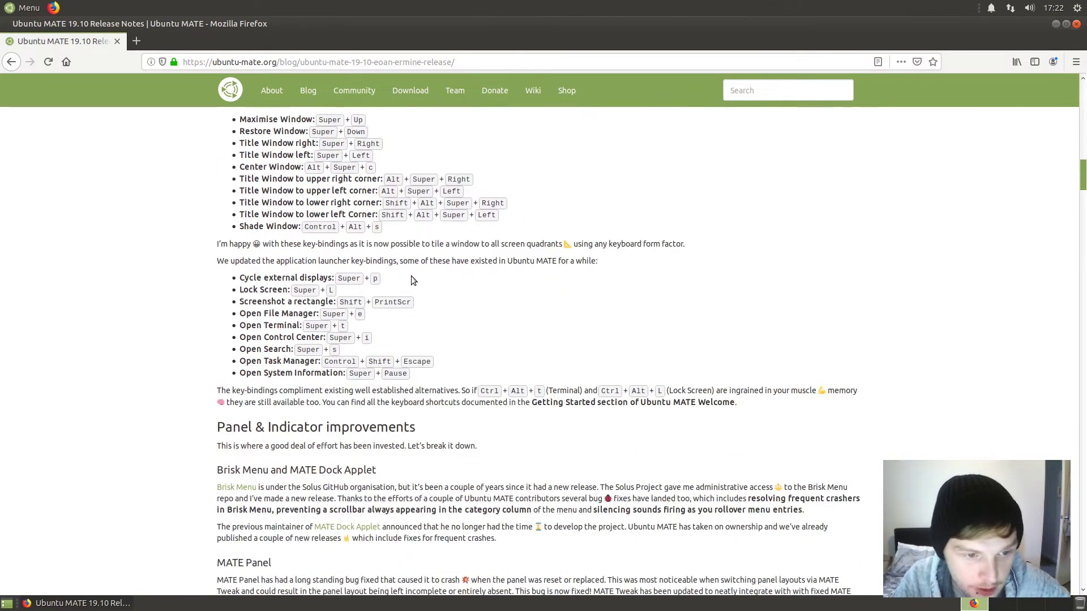
pyautogui.scroll(4, 397, 271)
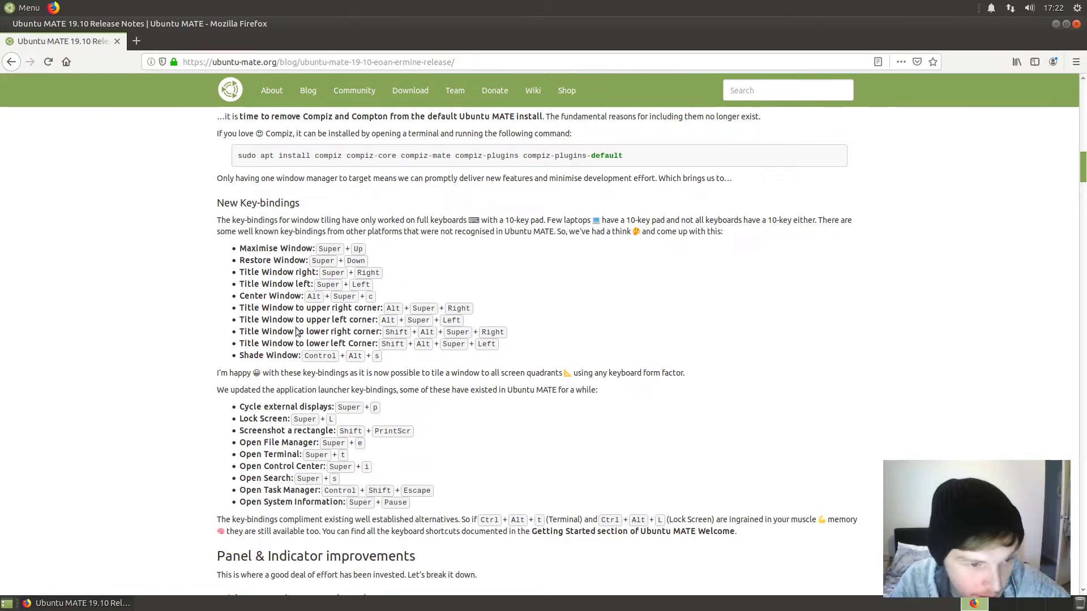
pyautogui.scroll(-3, 255, 309)
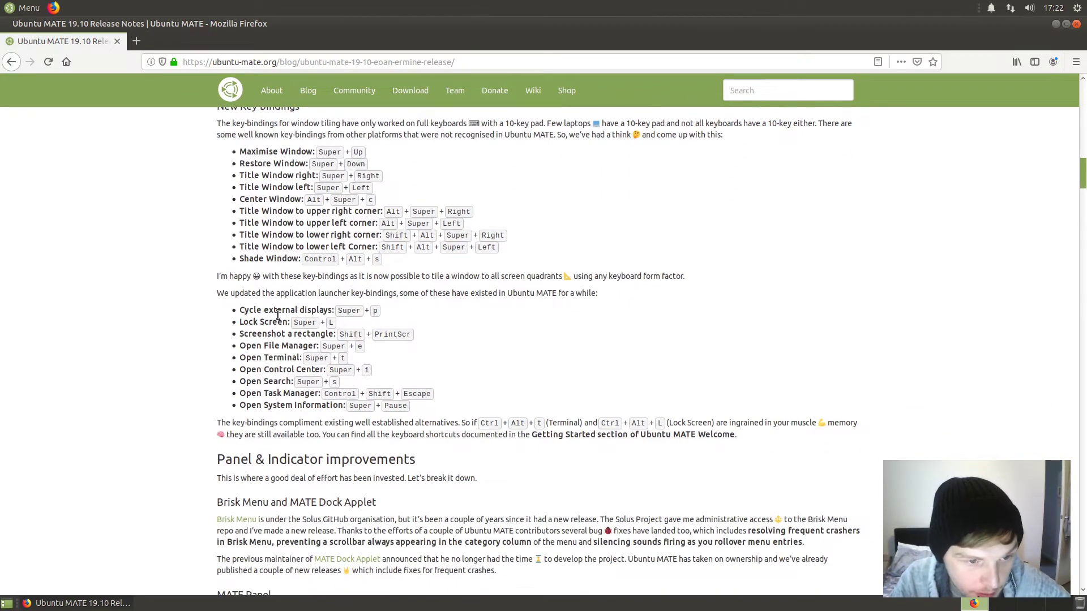
pyautogui.scroll(-5, 317, 334)
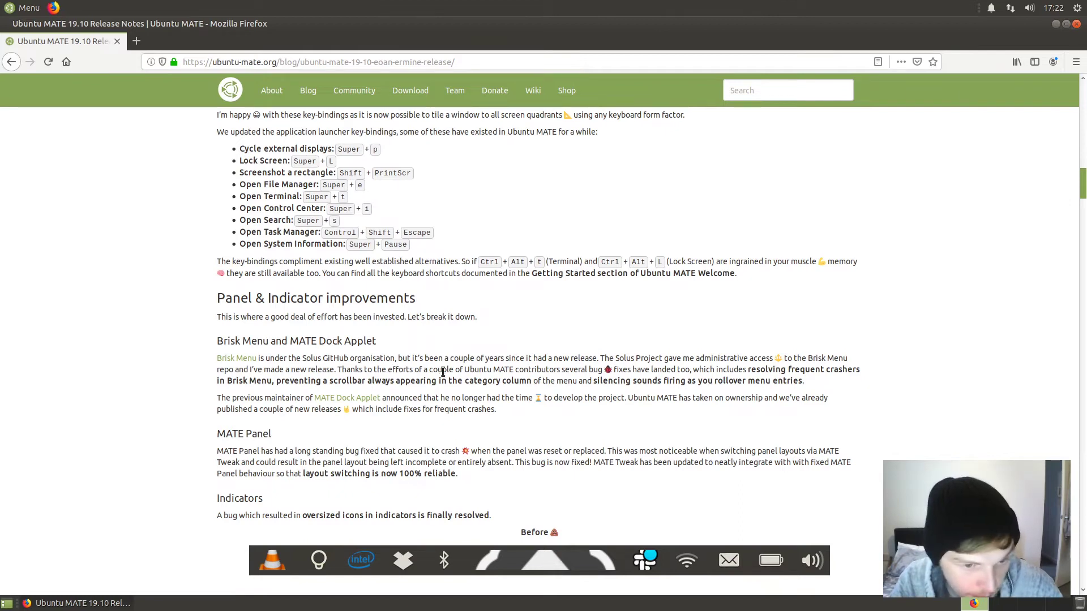
pyautogui.click(25, 7)
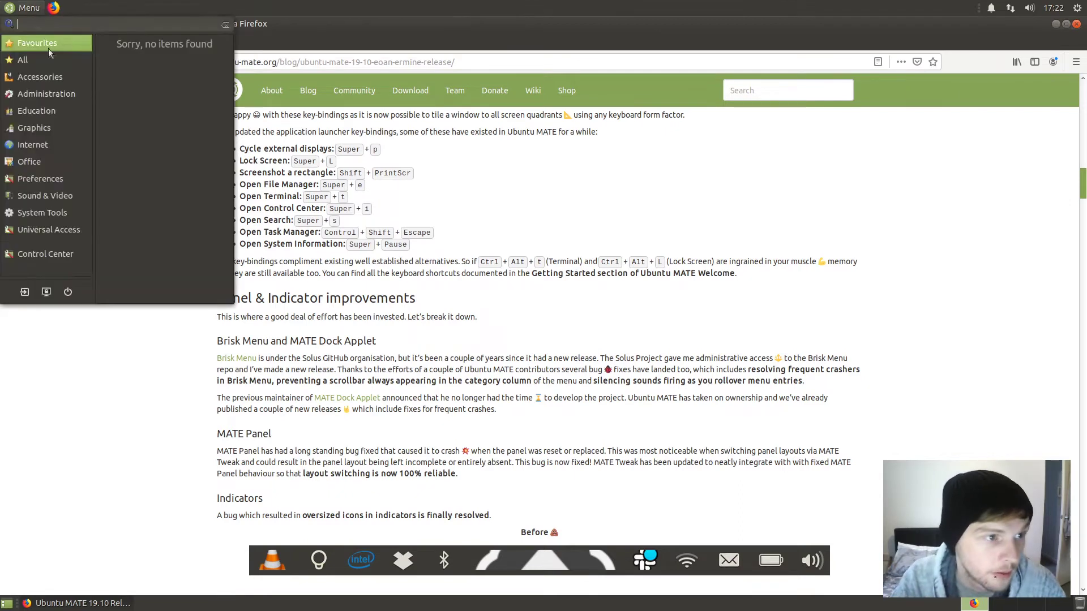
pyautogui.click(46, 195)
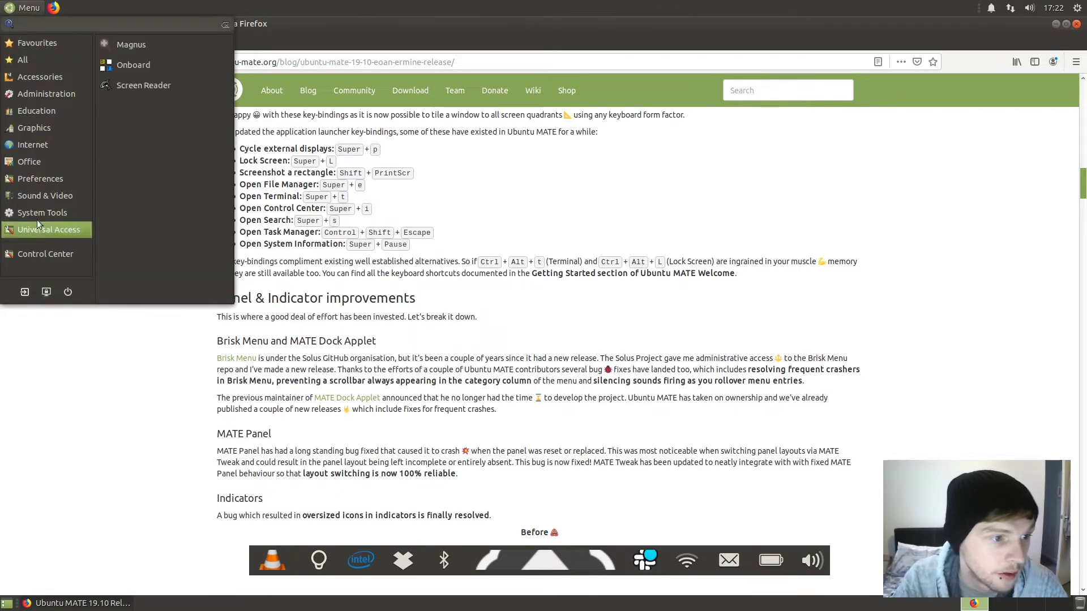
pyautogui.click(179, 574)
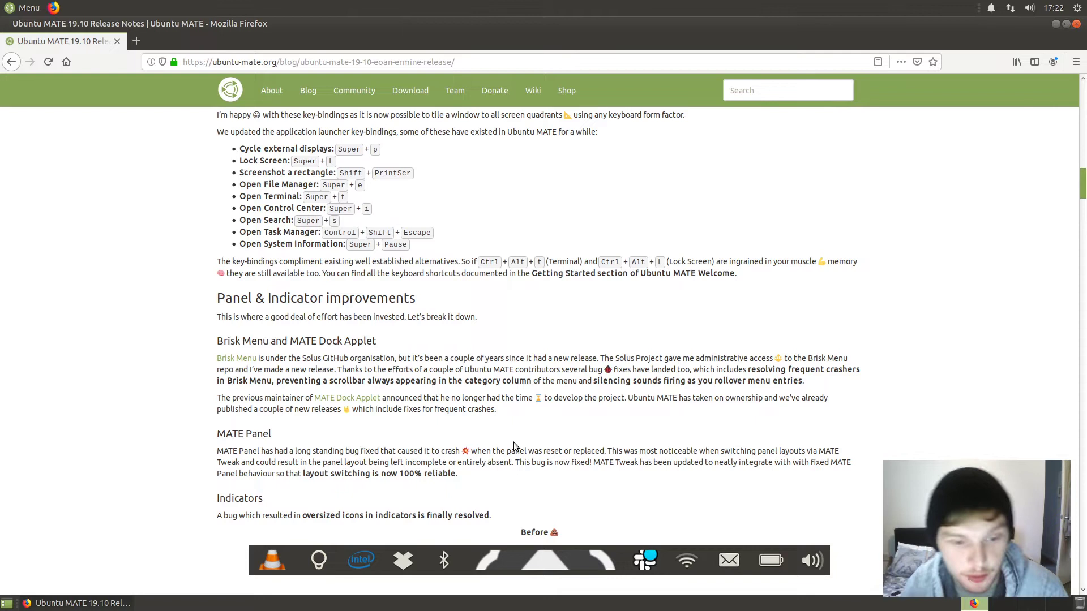
# - Read the release notes past Evolution to the GNOME MPV 'replaces VLC' heading
pyautogui.scroll(-4, 515, 445)
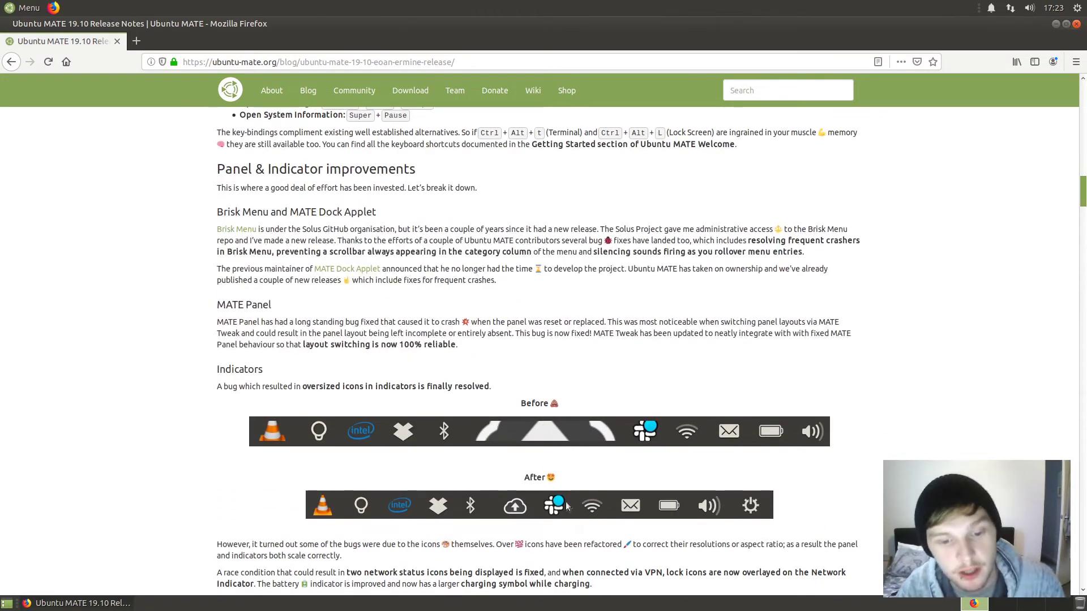
pyautogui.scroll(-2, 549, 507)
pyautogui.scroll(-9, 535, 476)
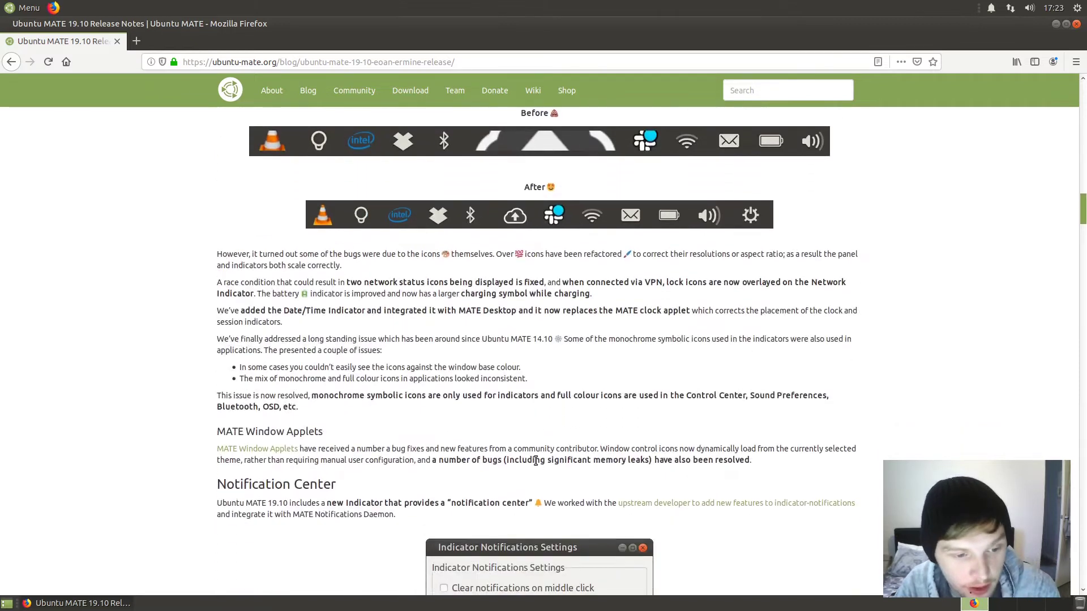
pyautogui.scroll(-3, 540, 462)
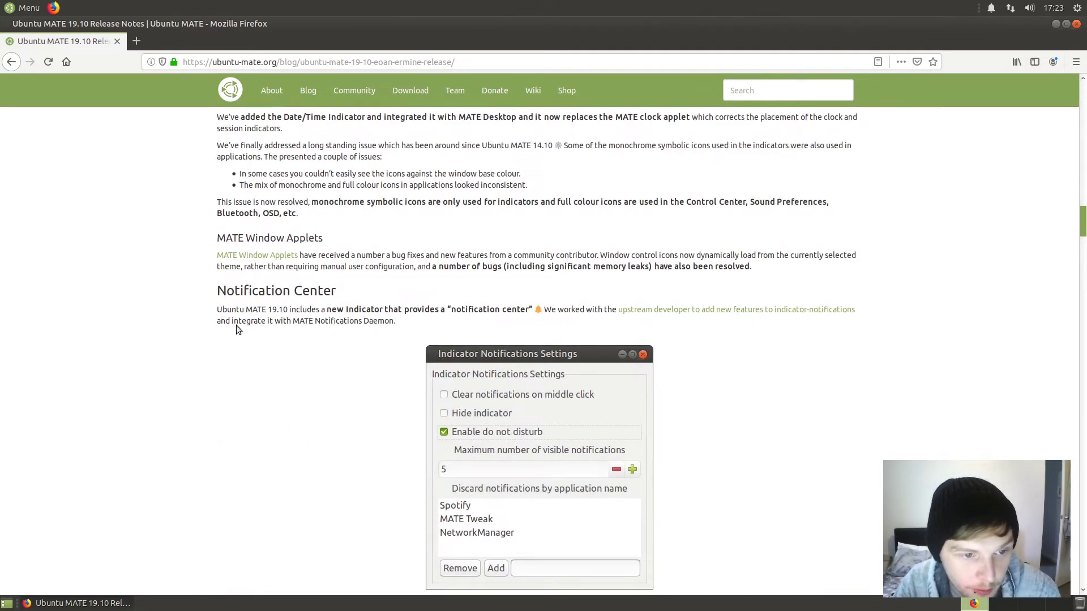
pyautogui.scroll(-8, 284, 191)
pyautogui.scroll(-4, 453, 280)
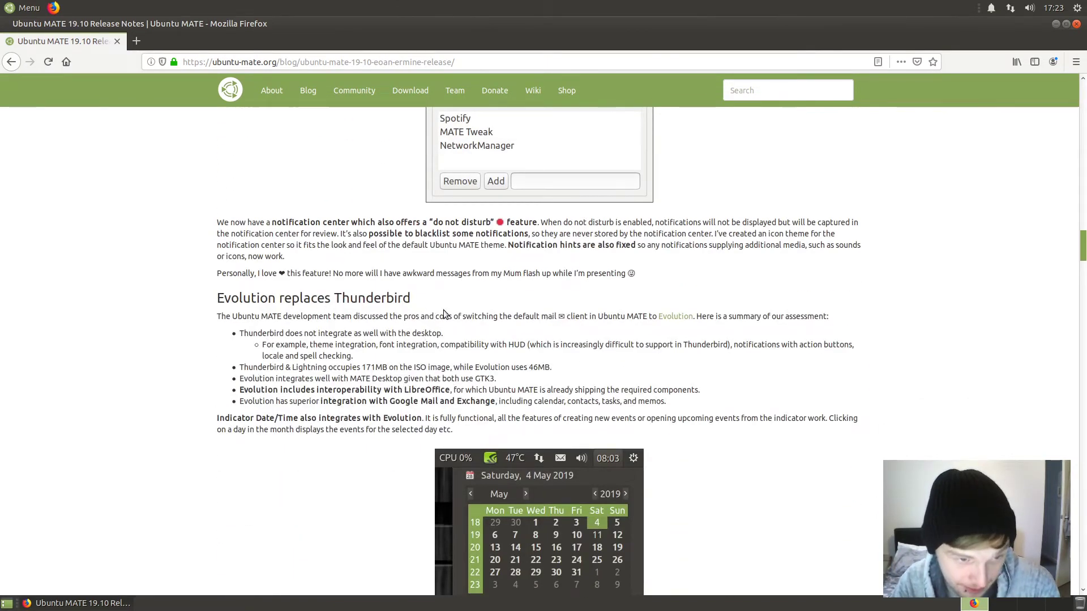
pyautogui.scroll(-9, 445, 314)
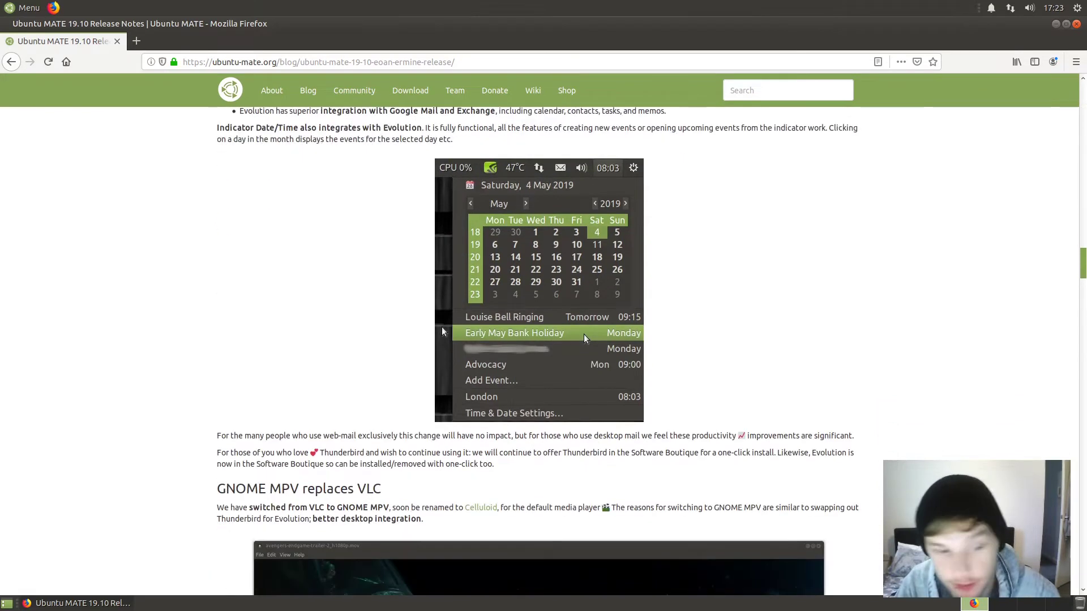
pyautogui.scroll(-3, 443, 331)
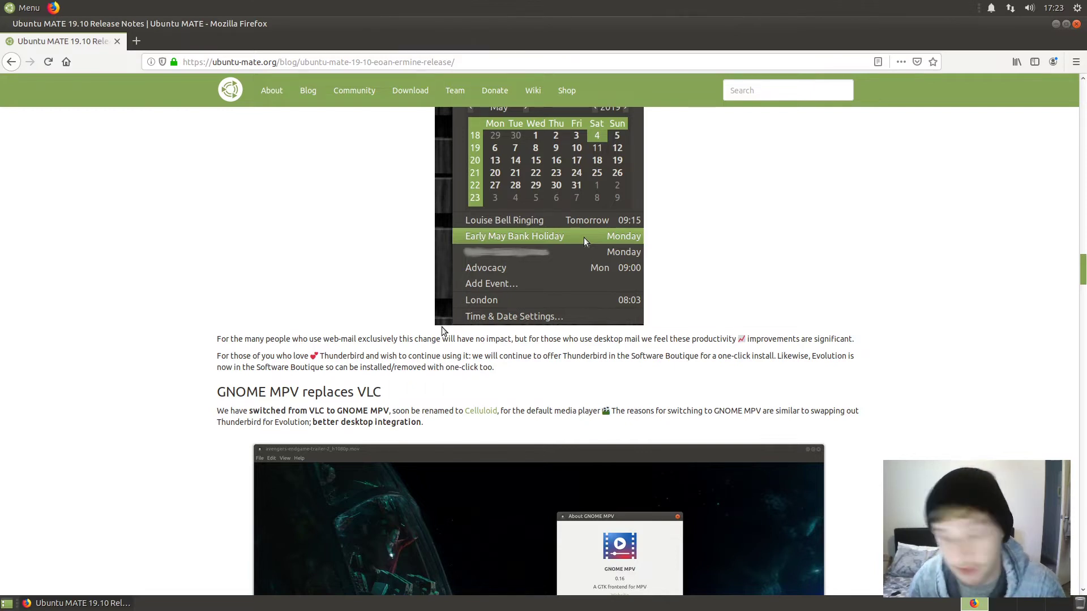
pyautogui.scroll(-3, 135, 368)
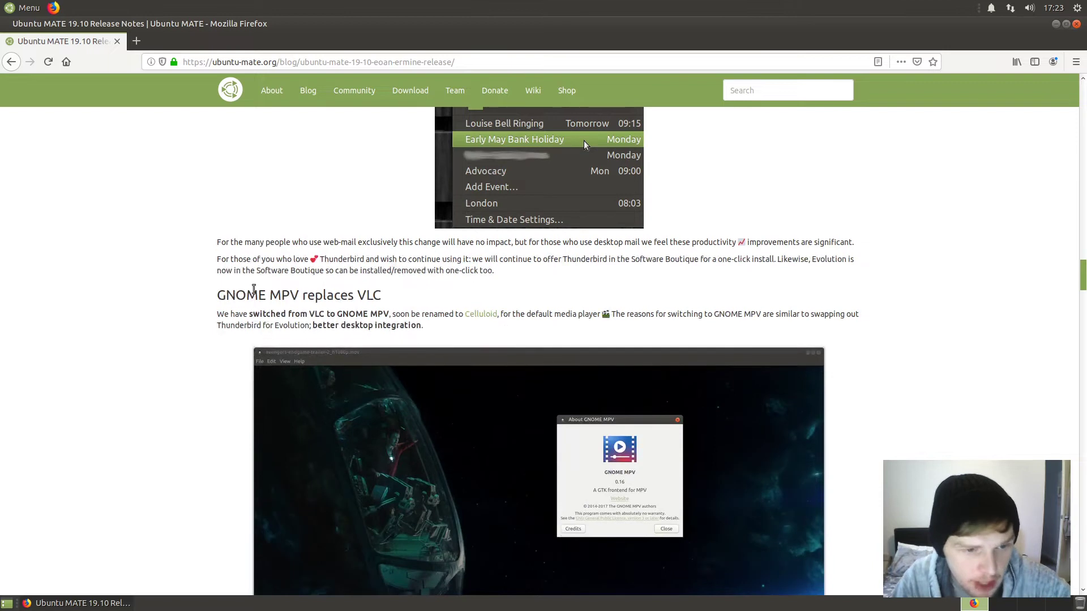
pyautogui.moveTo(303, 295); pyautogui.dragTo(408, 299)
pyautogui.click(408, 299)
# - Continue past Magnus, NVIDIA drivers and ISO optimisations down to the GPD MicroPC section
pyautogui.scroll(-3, 469, 301)
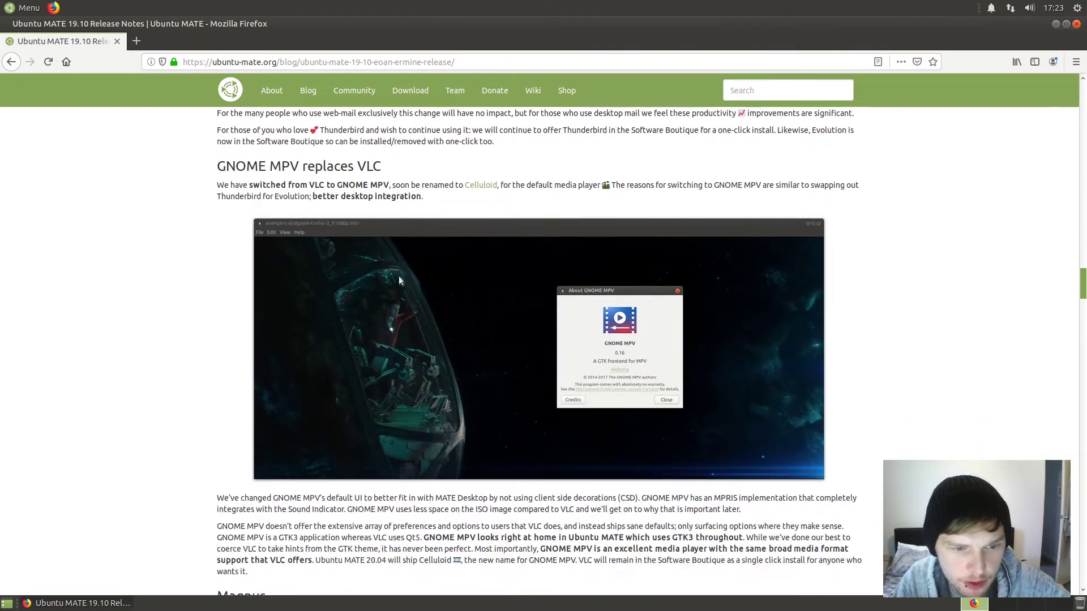
pyautogui.scroll(-5, 397, 279)
pyautogui.scroll(-4, 398, 283)
pyautogui.scroll(8, 431, 305)
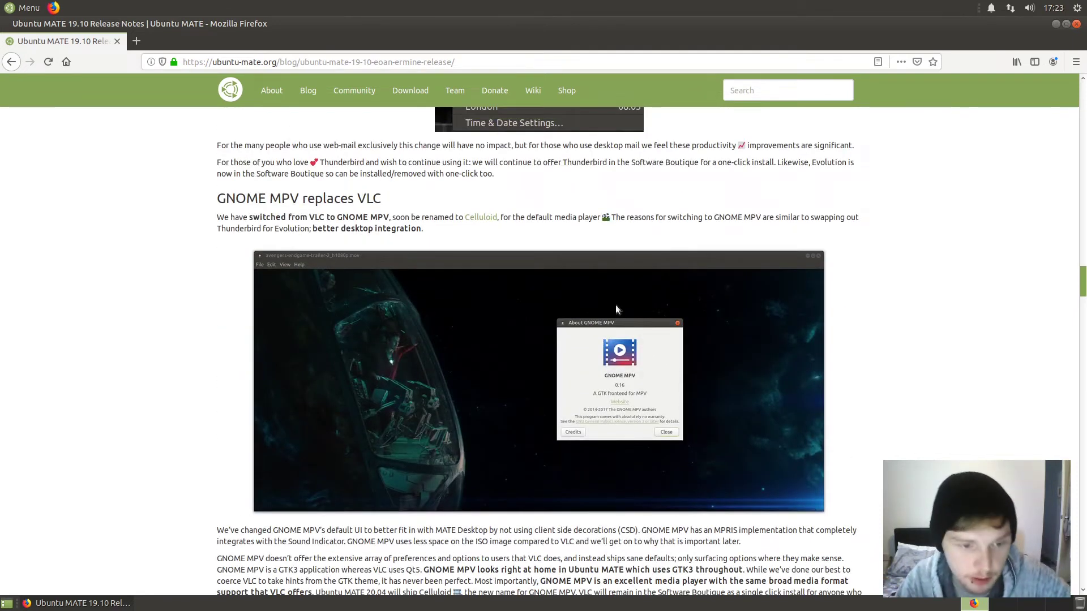
pyautogui.scroll(-5, 616, 304)
pyautogui.scroll(-2, 617, 305)
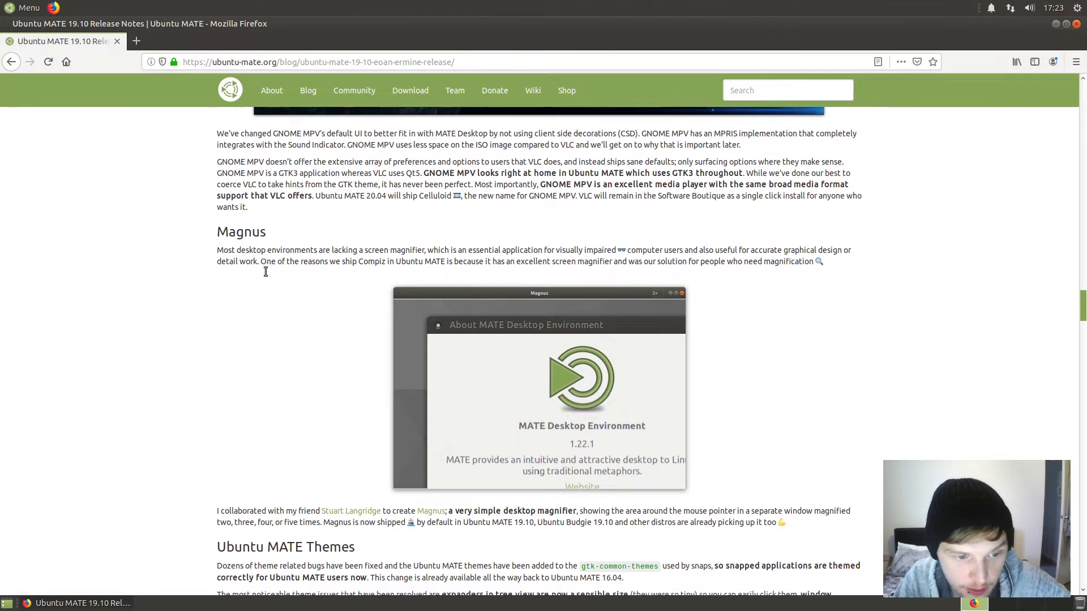
pyautogui.scroll(-5, 330, 284)
pyautogui.scroll(-2, 451, 388)
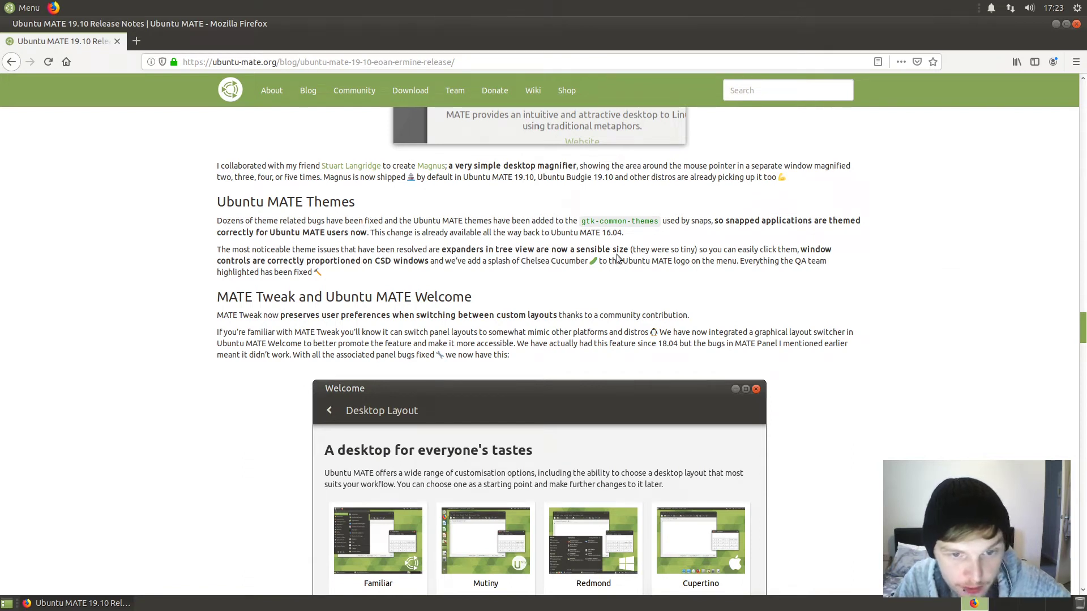
pyautogui.scroll(-4, 420, 262)
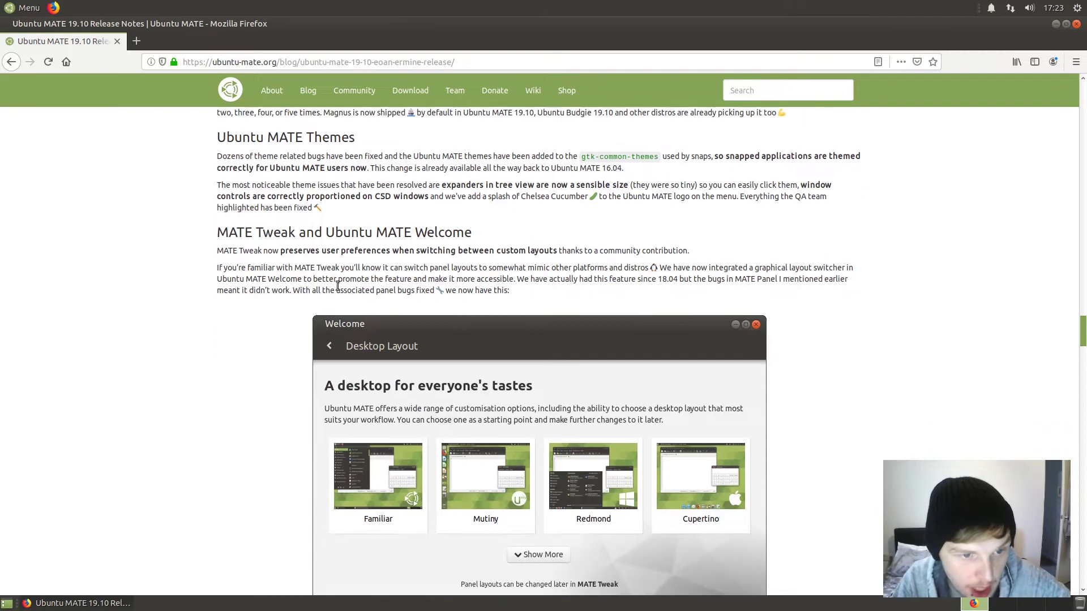
pyautogui.scroll(-9, 420, 262)
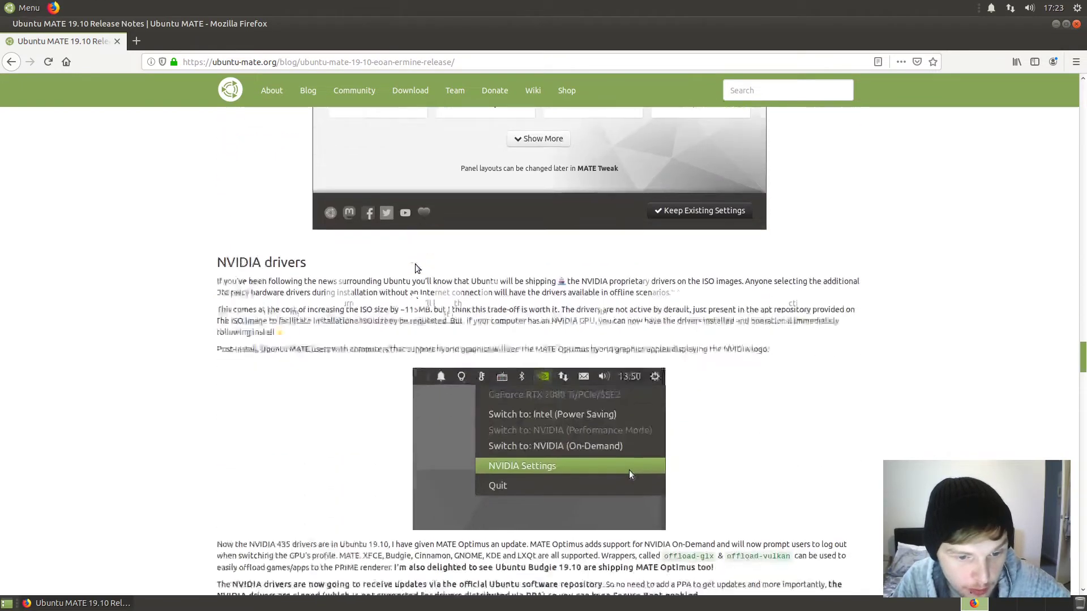
pyautogui.scroll(-3, 414, 265)
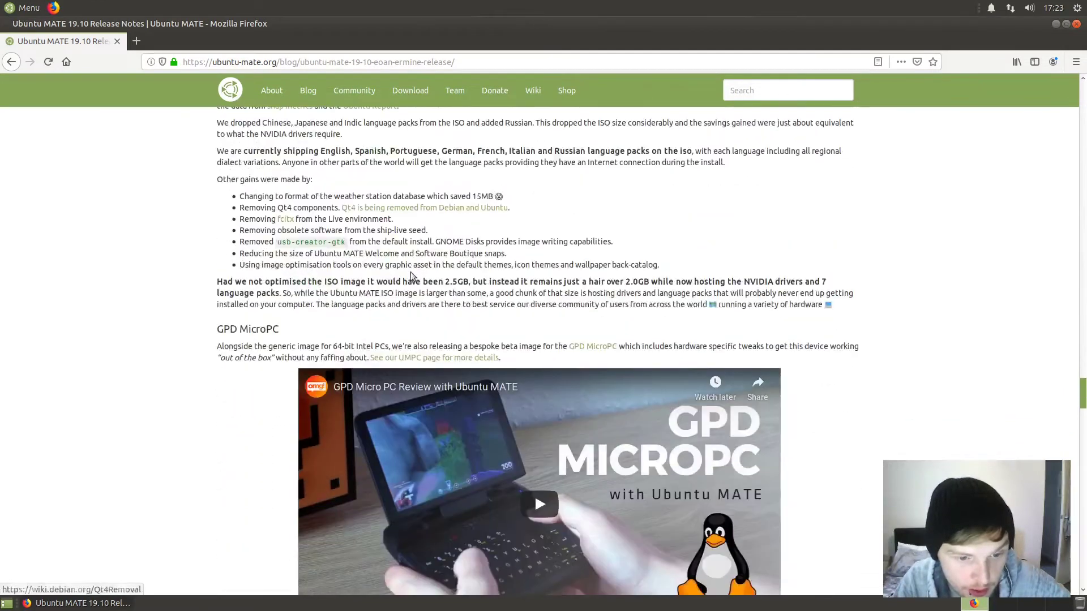
pyautogui.scroll(7, 534, 494)
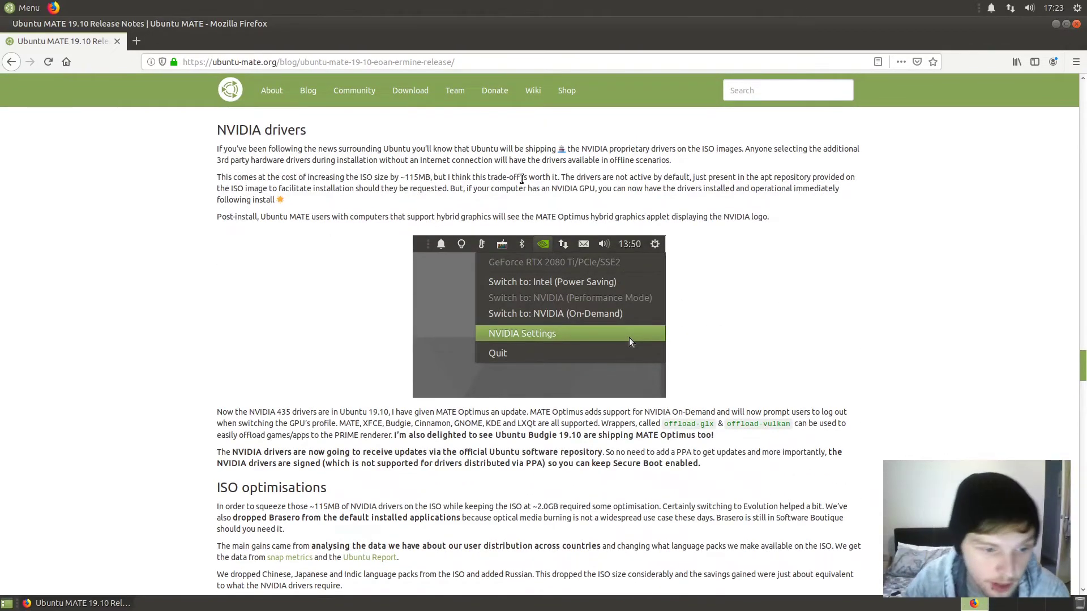
pyautogui.scroll(-2, 460, 357)
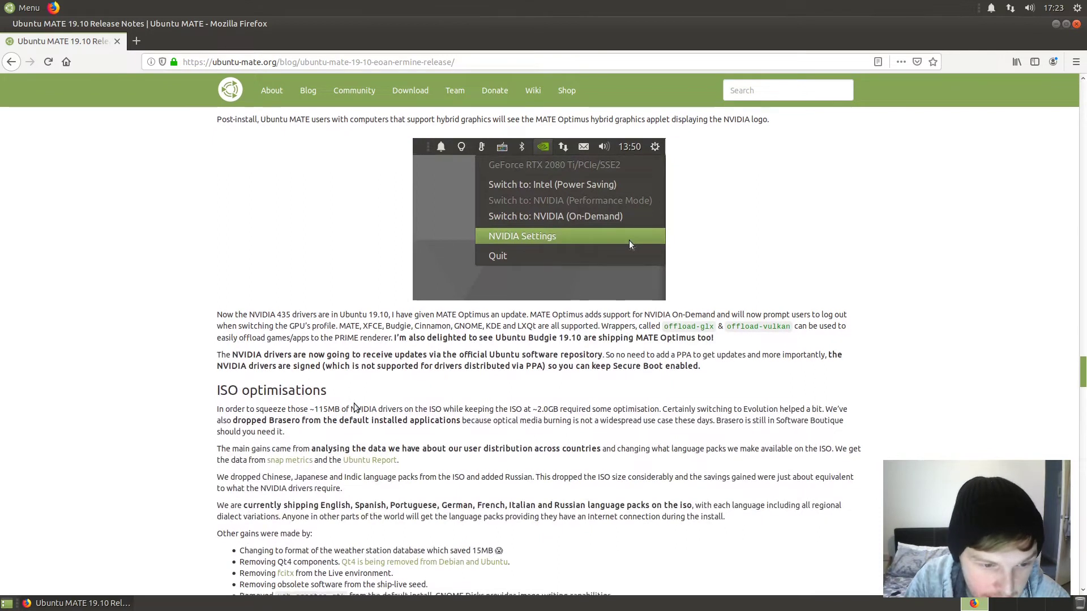
pyautogui.scroll(-2, 355, 408)
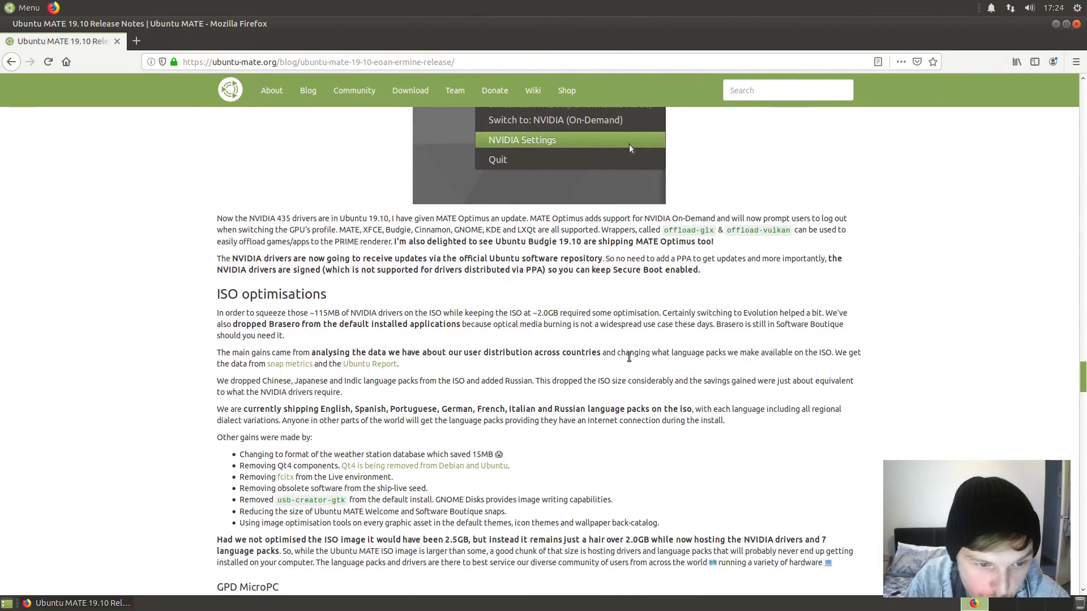
pyautogui.scroll(-4, 537, 318)
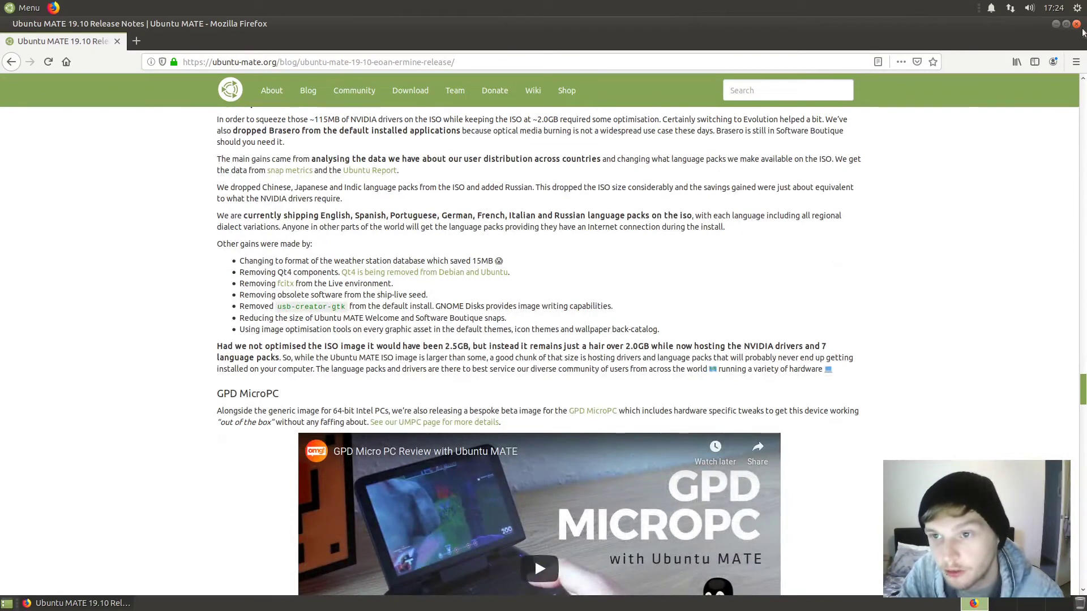
# - Close Firefox and open Change Desktop Background from the desktop's right-click menu
pyautogui.click(1077, 23)
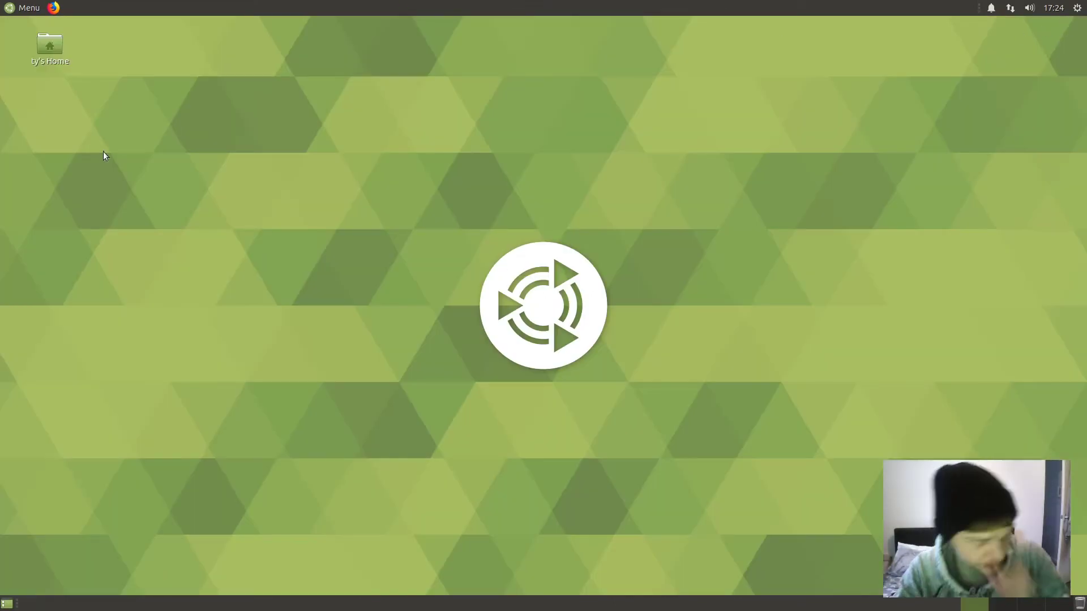
pyautogui.rightClick(383, 107)
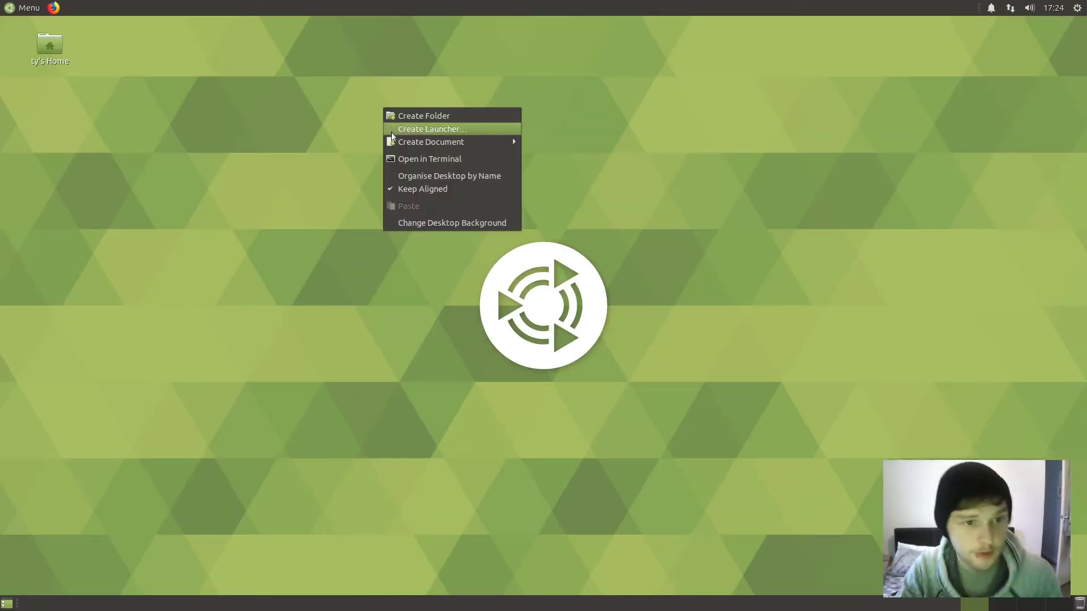
pyautogui.click(457, 222)
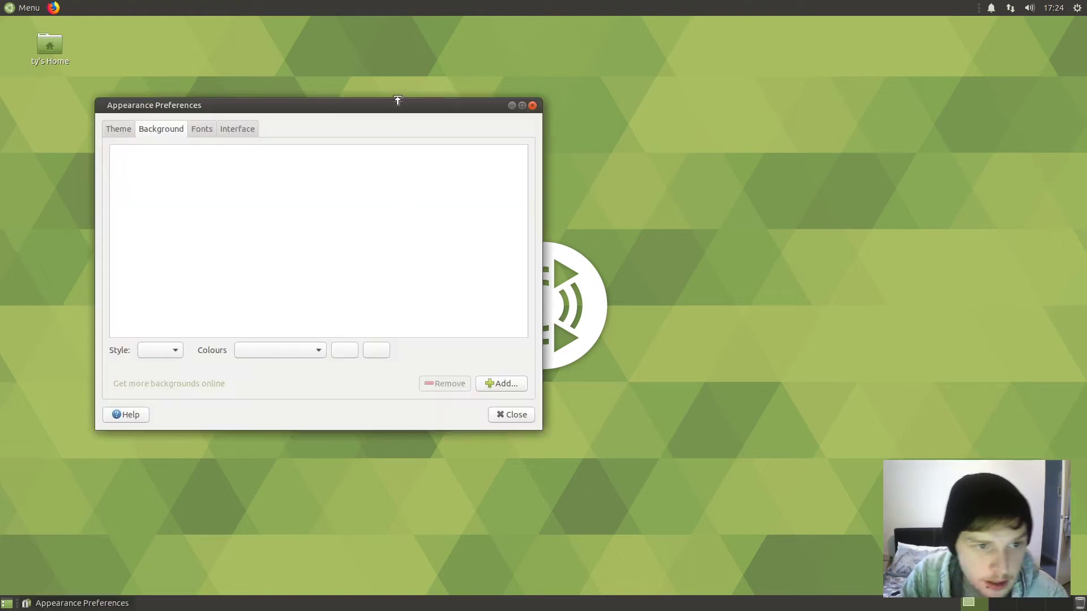
pyautogui.moveTo(418, 109); pyautogui.dragTo(513, 78)
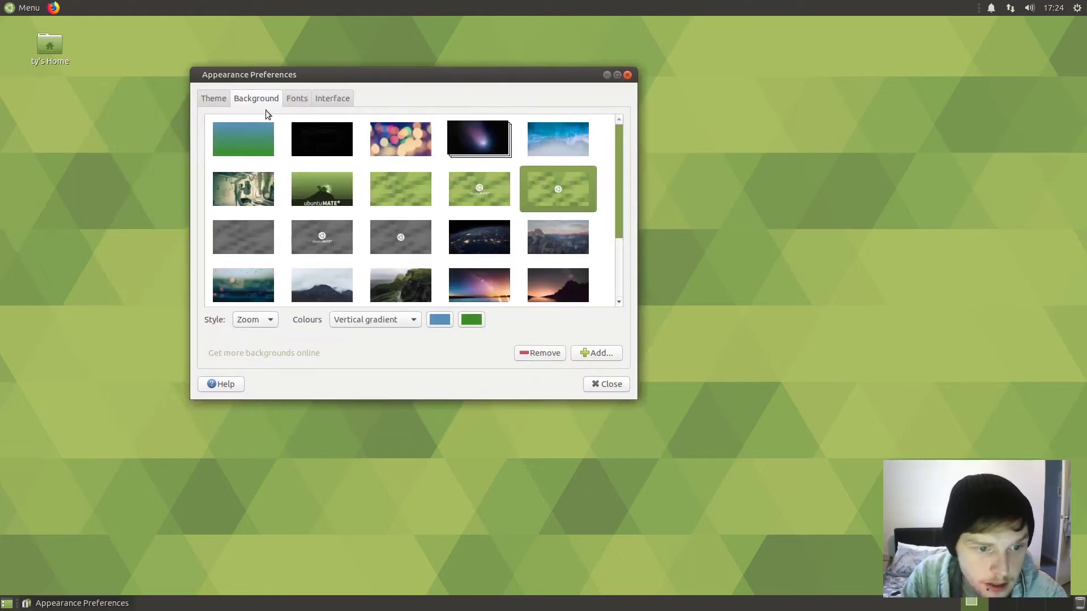
# - Try the ocean wallpaper, settle on the green paint-splash one, and close Appearance Preferences
pyautogui.click(566, 145)
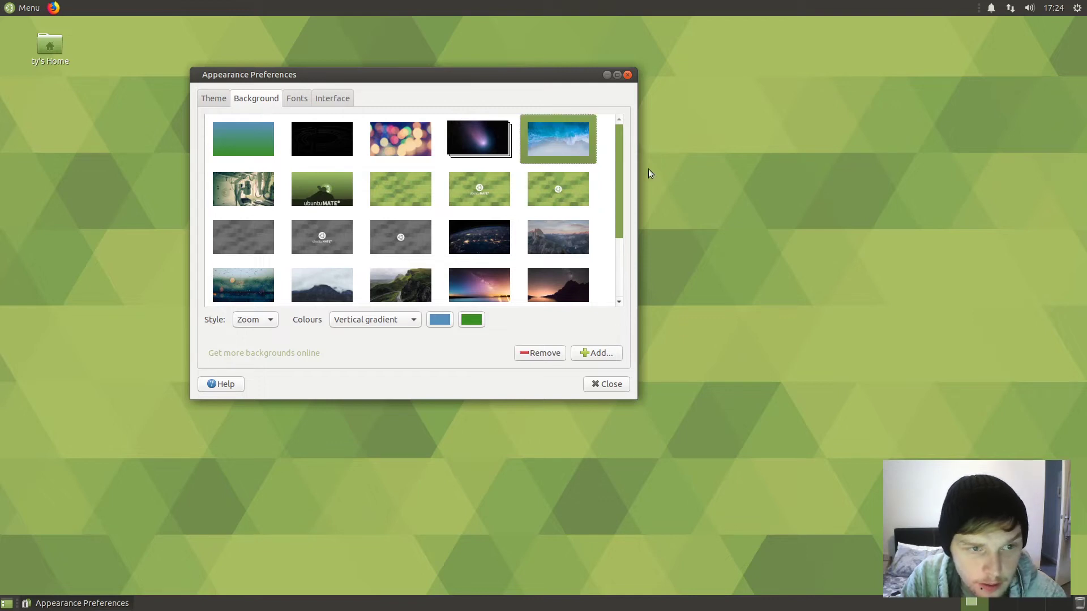
pyautogui.scroll(-2, 620, 149)
pyautogui.moveTo(622, 185); pyautogui.dragTo(618, 231)
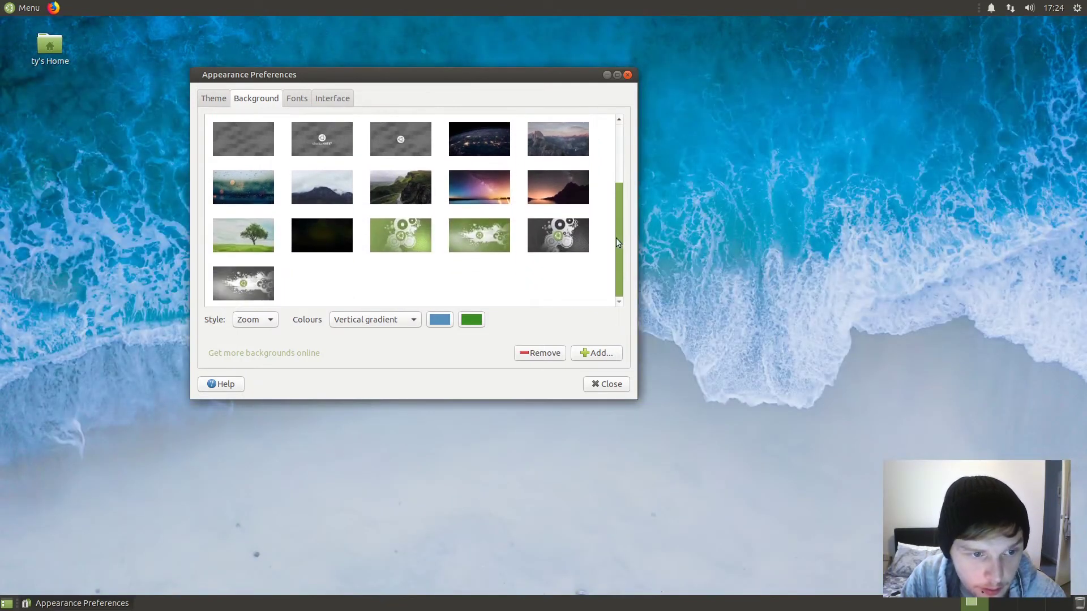
pyautogui.click(469, 242)
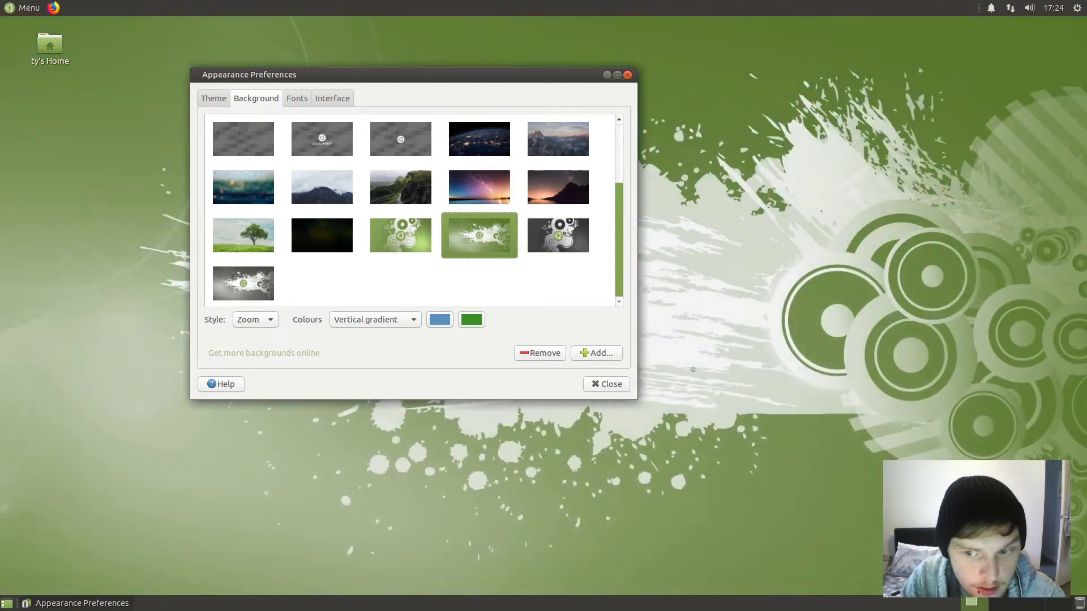
pyautogui.click(627, 74)
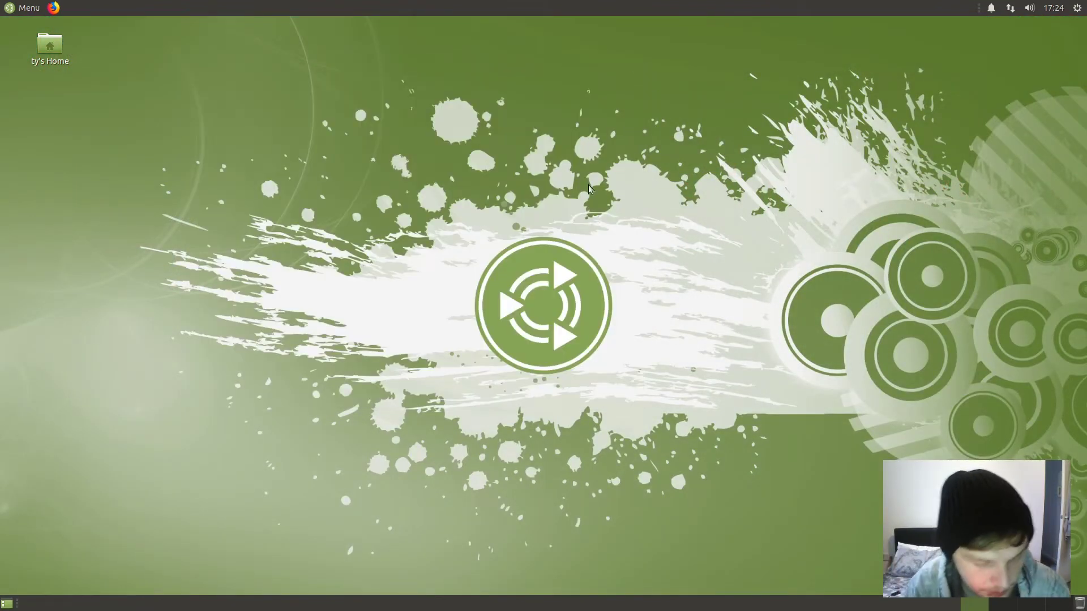
# - Launch Control Center via a 'pref' menu search, then open and close Appearance under Look and Feel
pyautogui.click(33, 6)
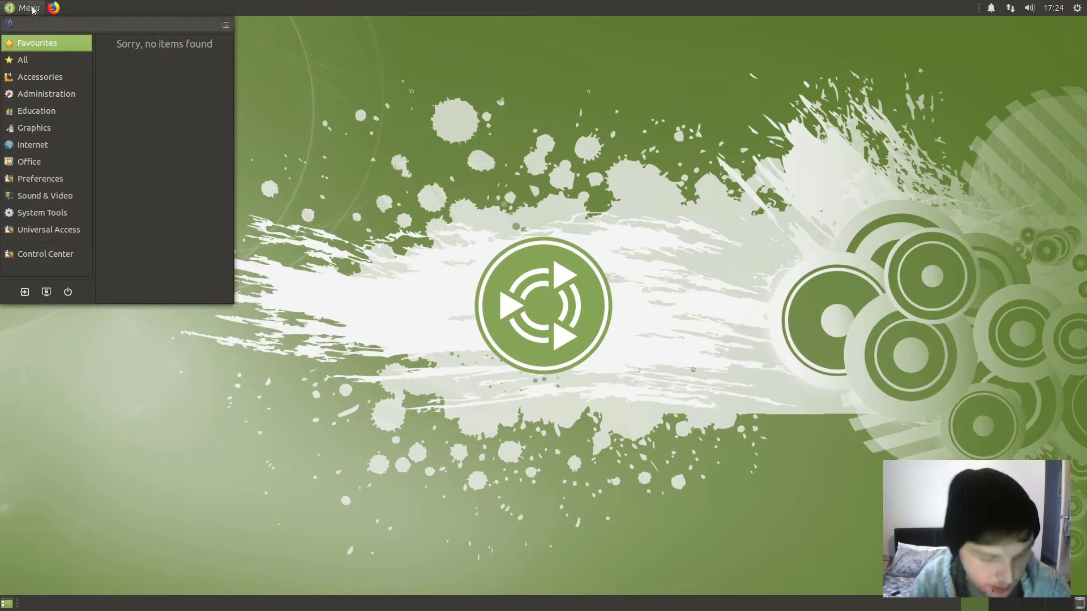
pyautogui.write('pref')
pyautogui.press('Return')
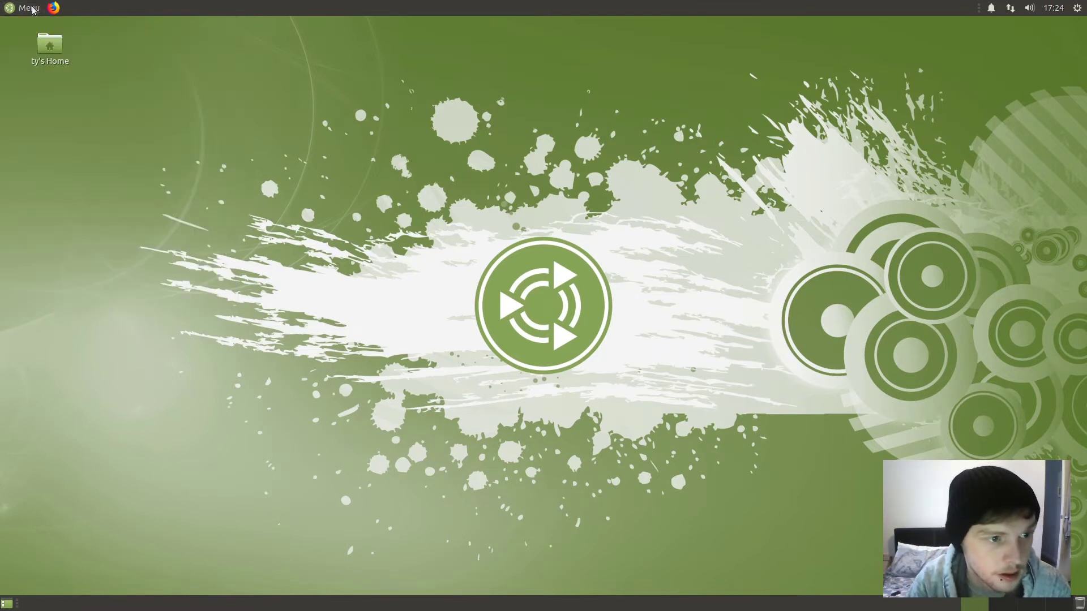
pyautogui.moveTo(588, 142); pyautogui.dragTo(442, 87)
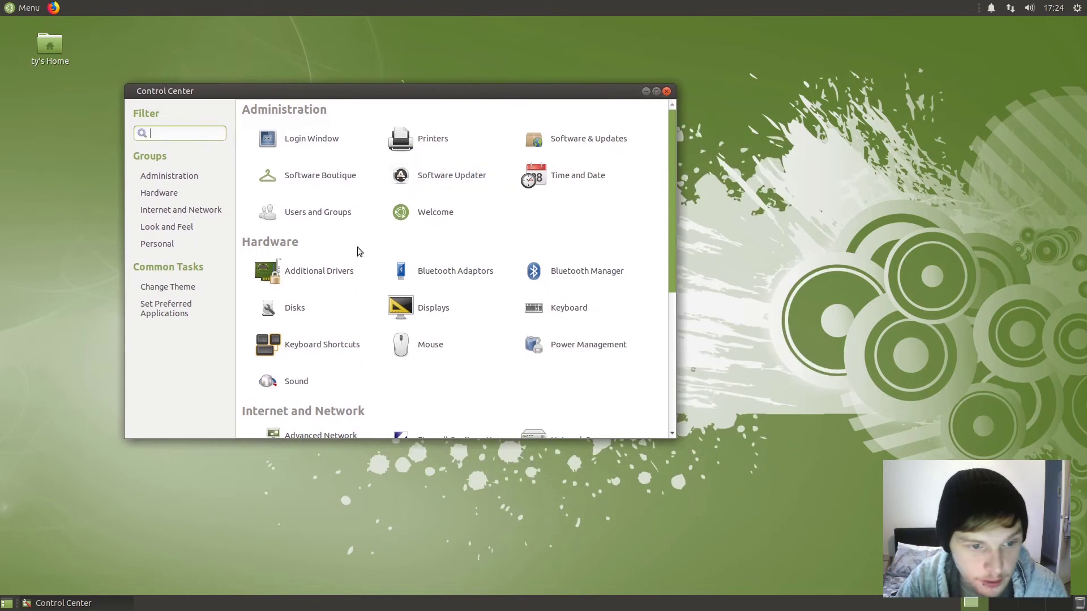
pyautogui.click(184, 232)
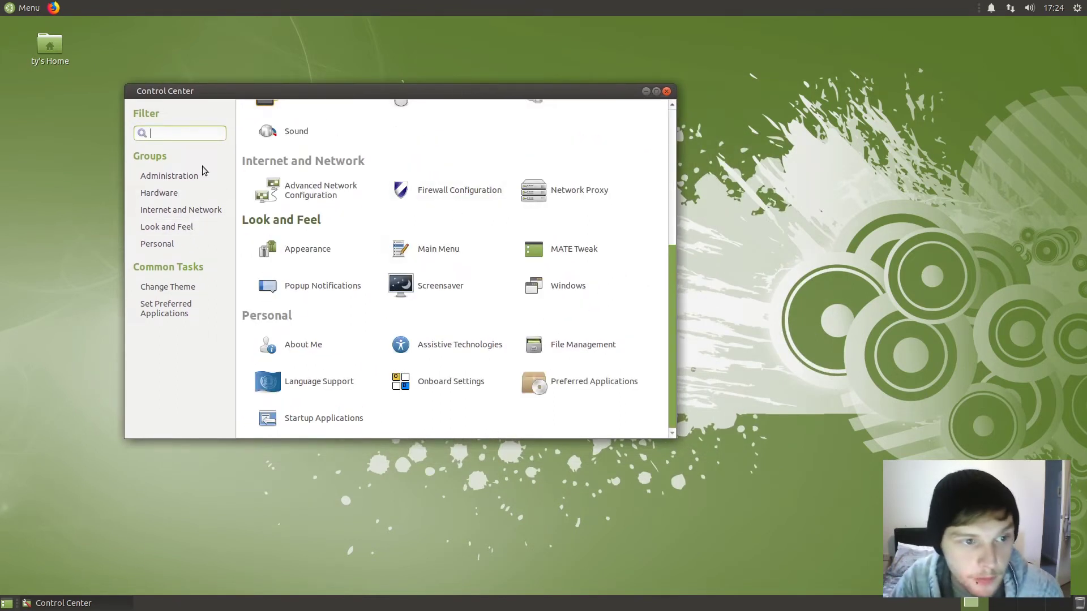
pyautogui.click(305, 259)
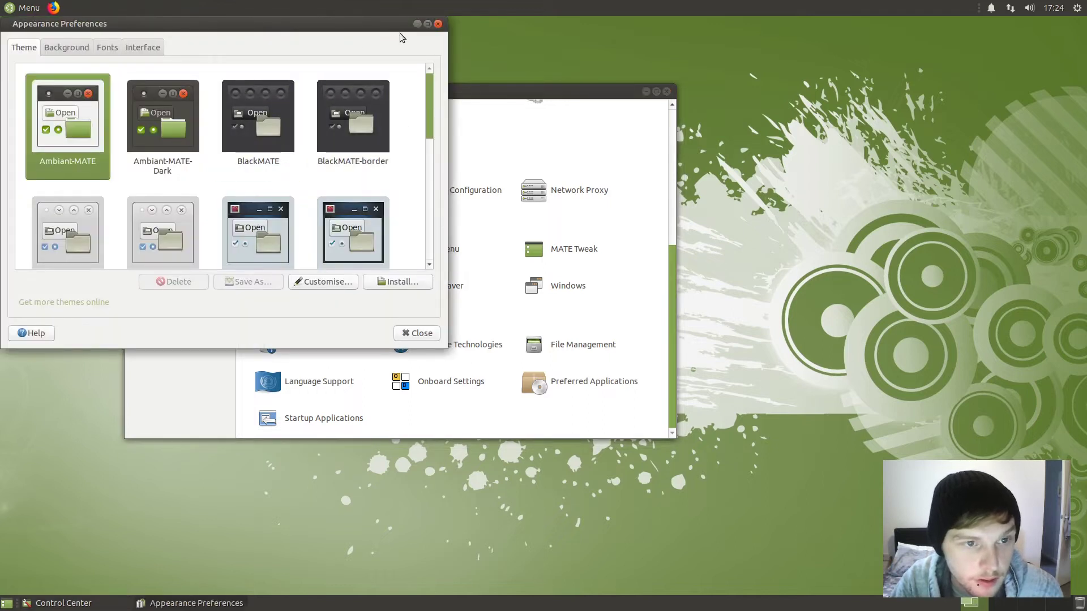
pyautogui.click(438, 24)
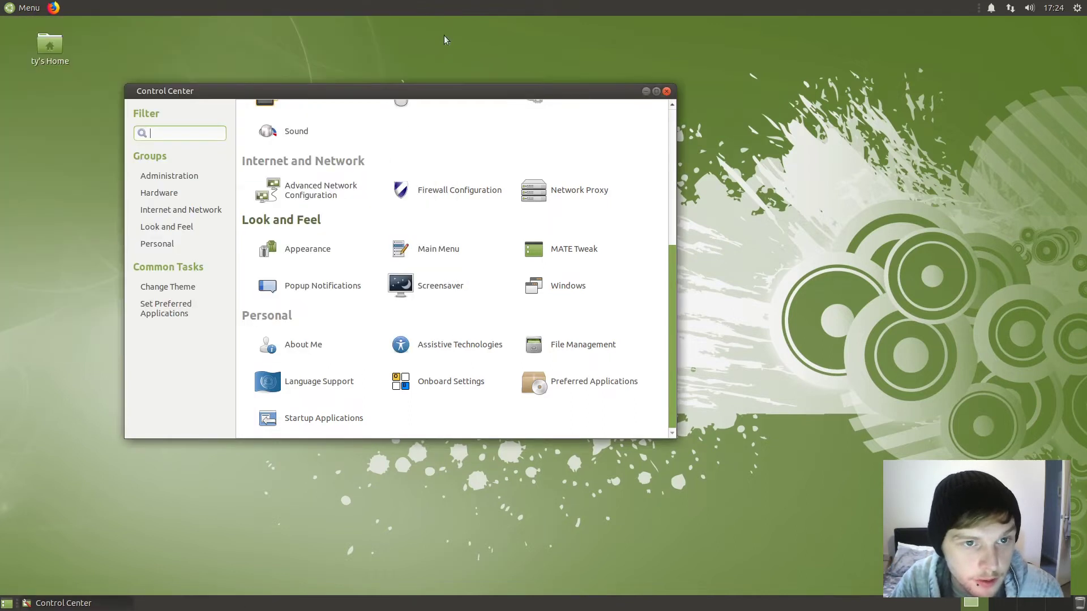
# - Open MATE Tweak's Panel page and switch the layout from Familiar to Contemporary
pyautogui.click(573, 261)
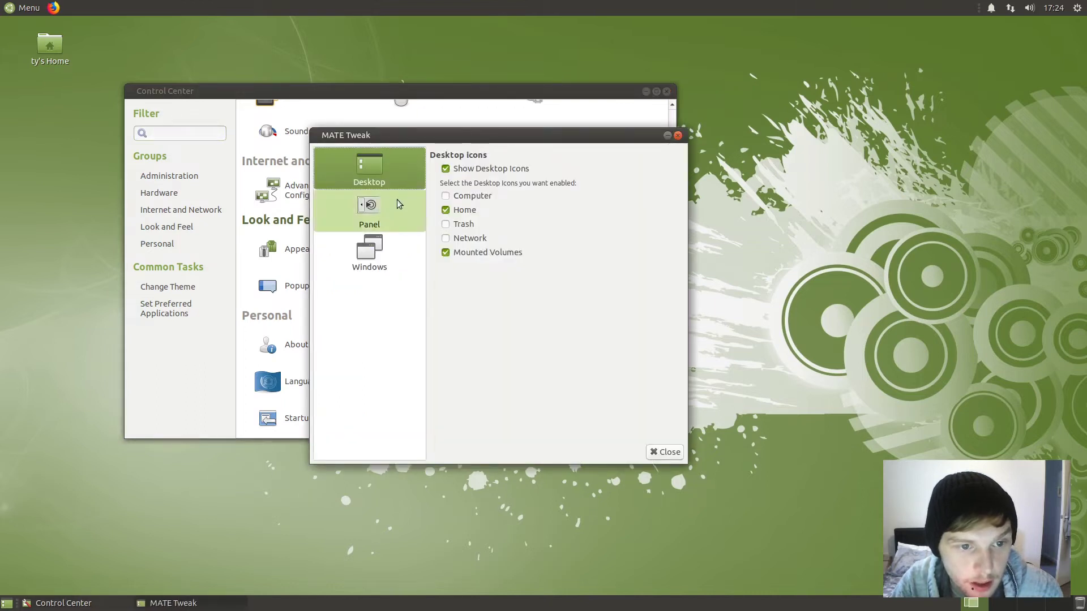
pyautogui.click(378, 213)
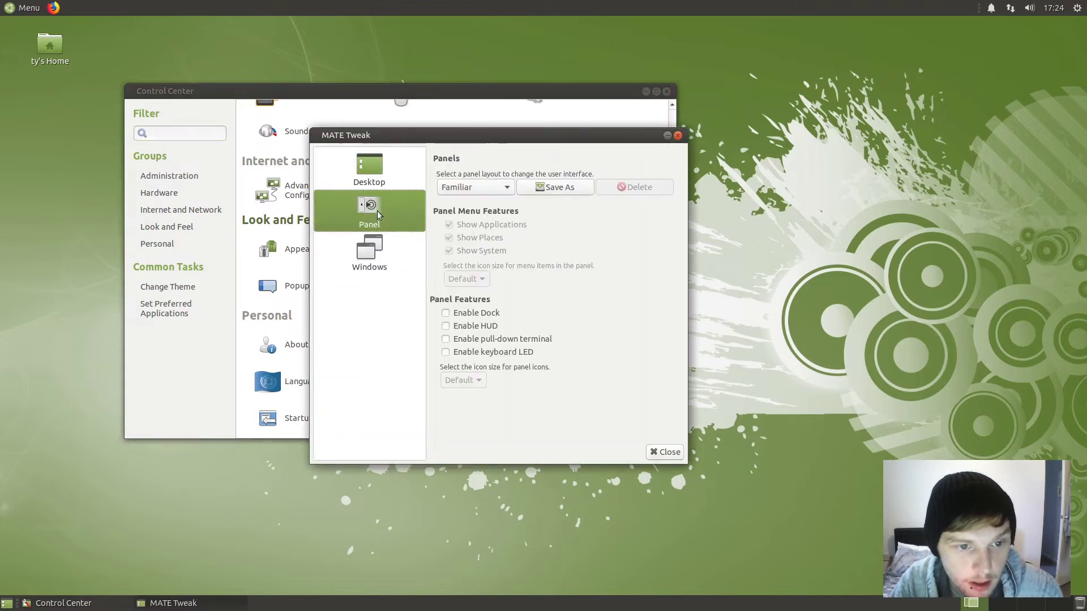
pyautogui.click(497, 185)
pyautogui.click(498, 187)
pyautogui.moveTo(585, 130); pyautogui.dragTo(621, 110)
pyautogui.click(512, 168)
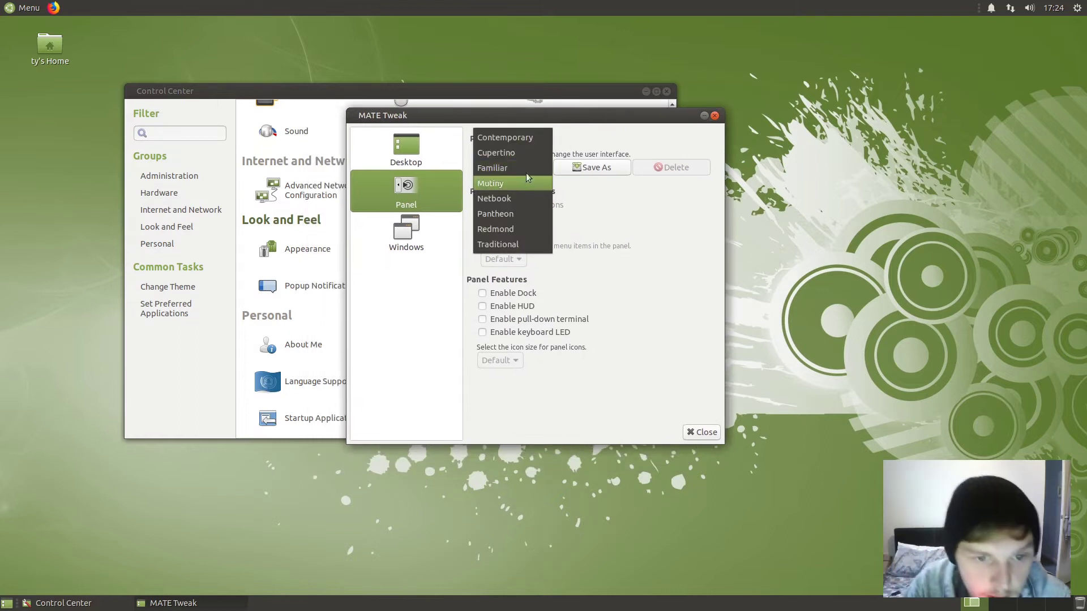
pyautogui.click(526, 138)
pyautogui.click(723, 336)
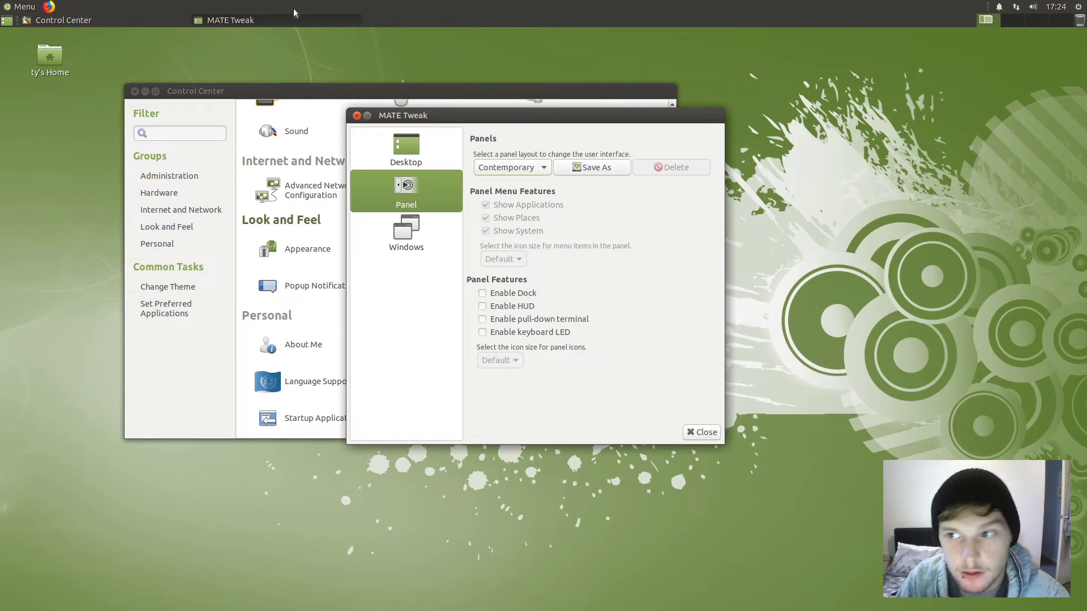
# - Switch the panel layout to Cupertino and reload the crashed Brisk Menu
pyautogui.click(534, 170)
pyautogui.click(532, 184)
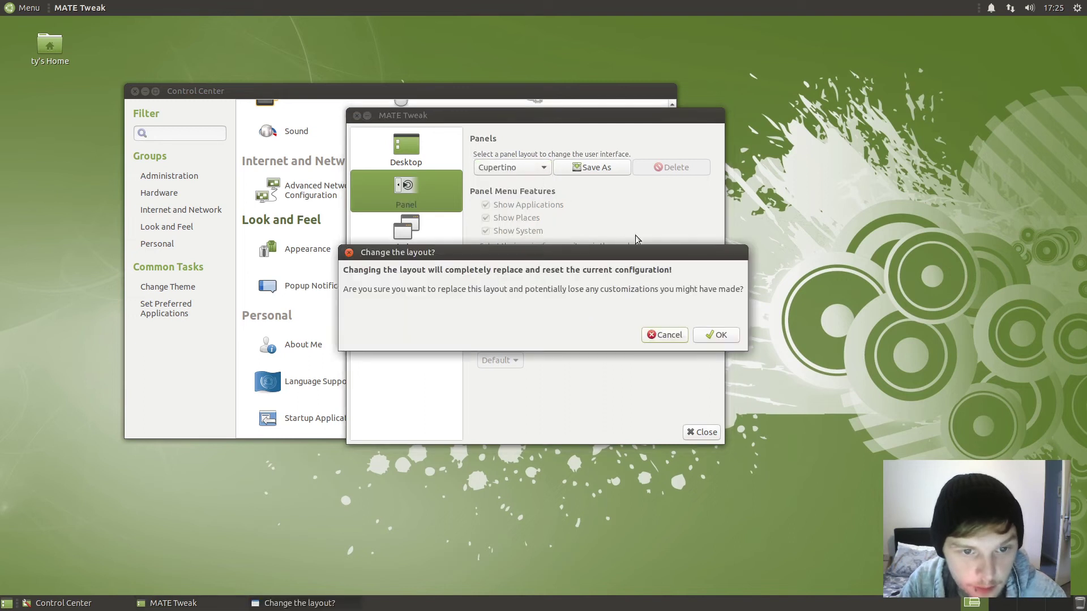
pyautogui.click(731, 338)
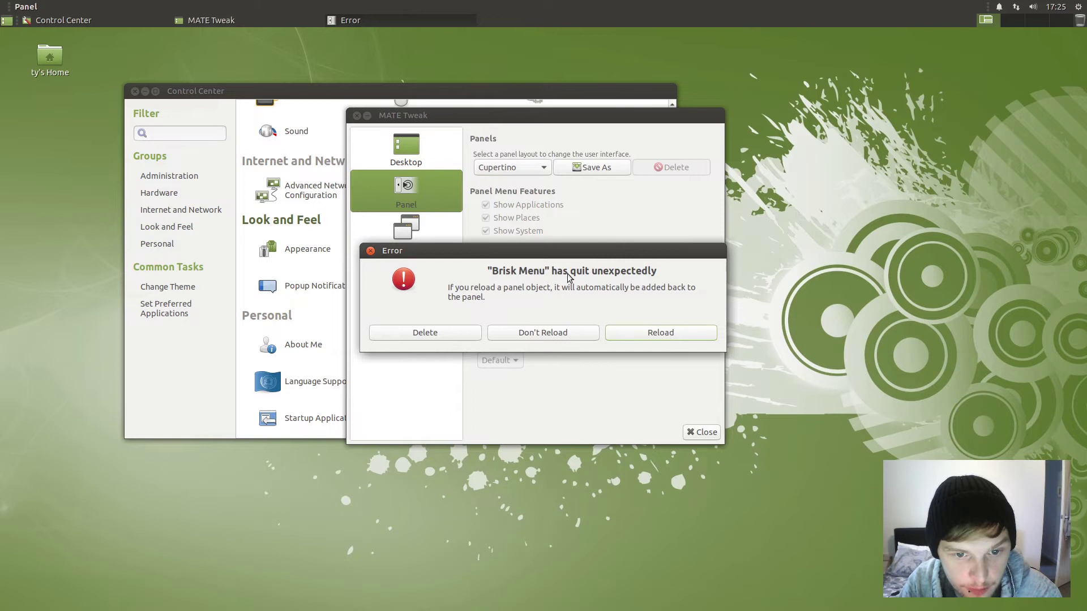
pyautogui.click(644, 334)
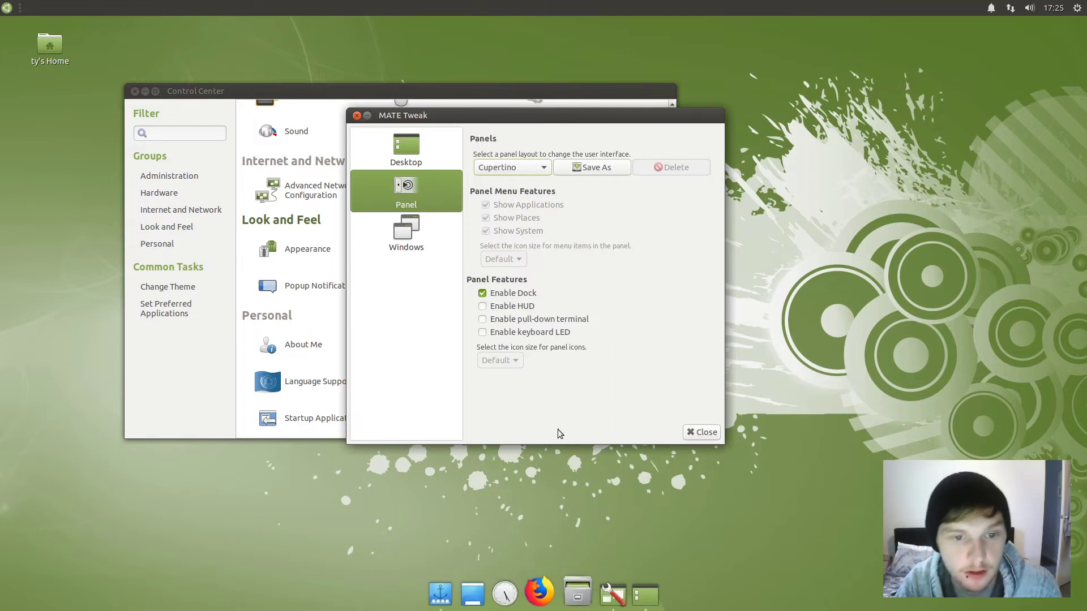
# - Open and close the dock's preferences from its right-click menu
pyautogui.click(531, 170)
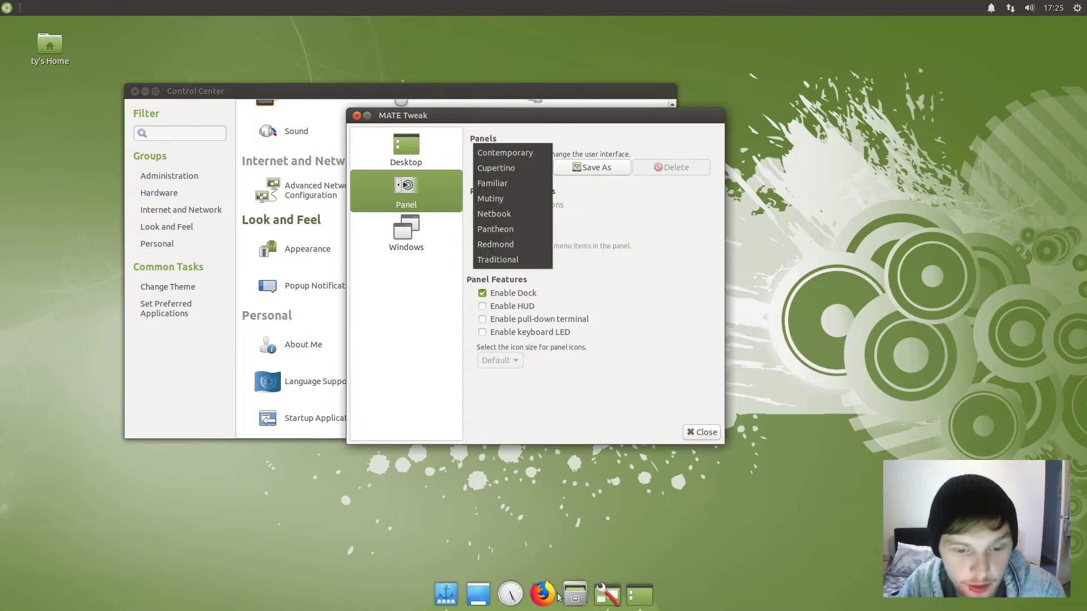
pyautogui.click(504, 601)
pyautogui.keyDown('ctrl'); pyautogui.rightClick(498, 600); pyautogui.keyUp('ctrl')
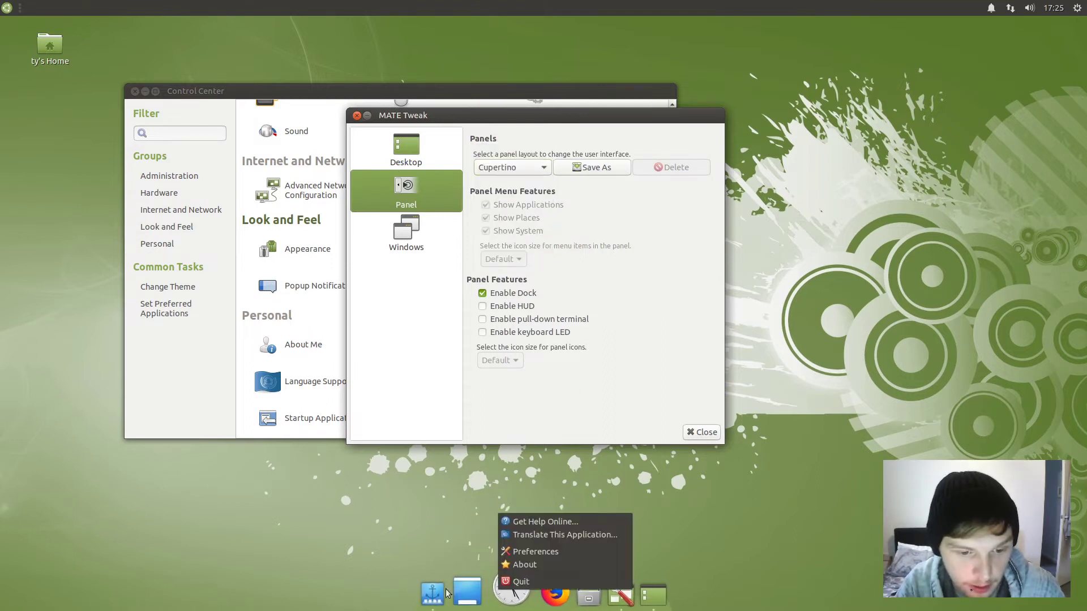
pyautogui.click(563, 549)
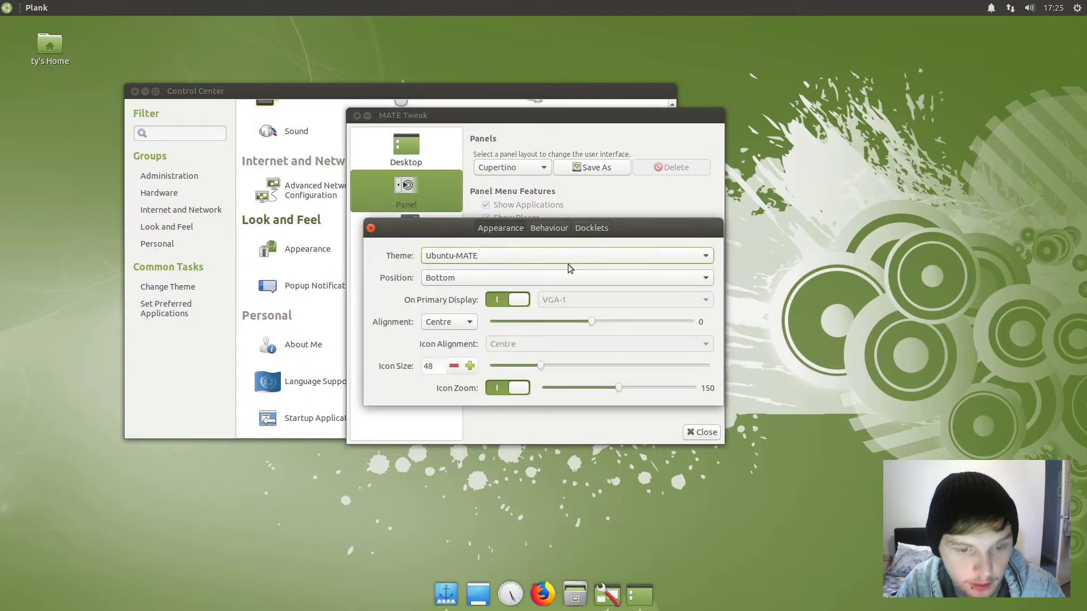
pyautogui.click(371, 229)
pyautogui.click(532, 168)
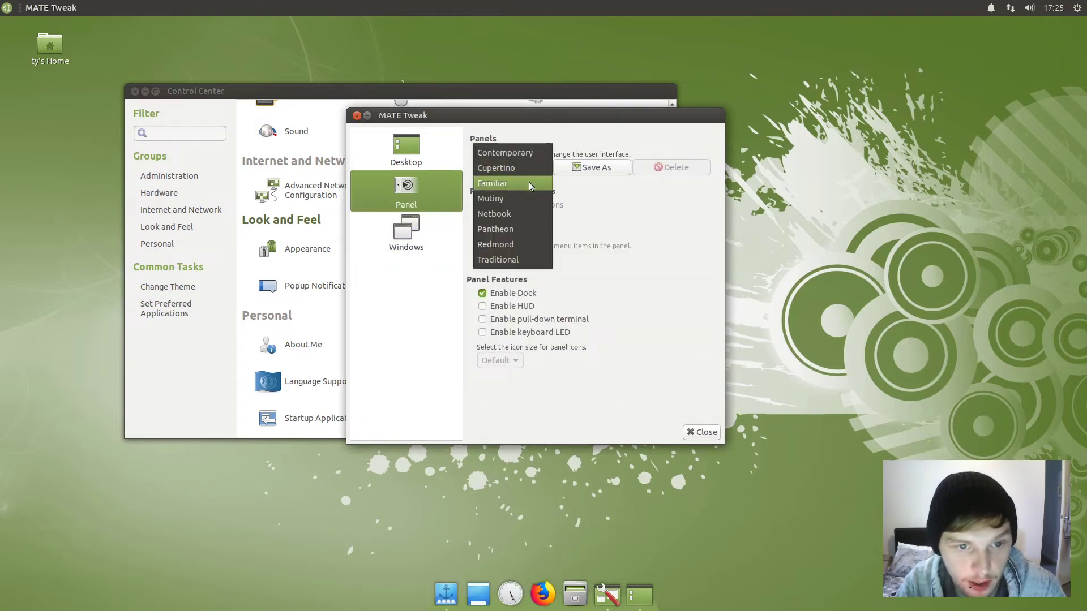
# - Switch the panel layout to Mutiny and reload the crashed Brisk Menu
pyautogui.click(531, 197)
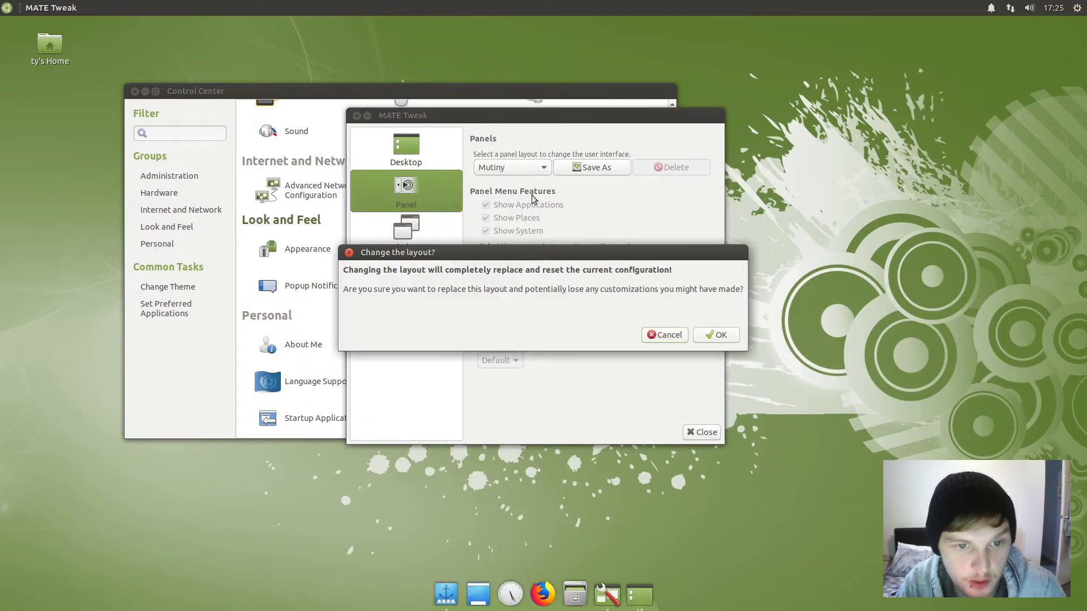
pyautogui.click(730, 335)
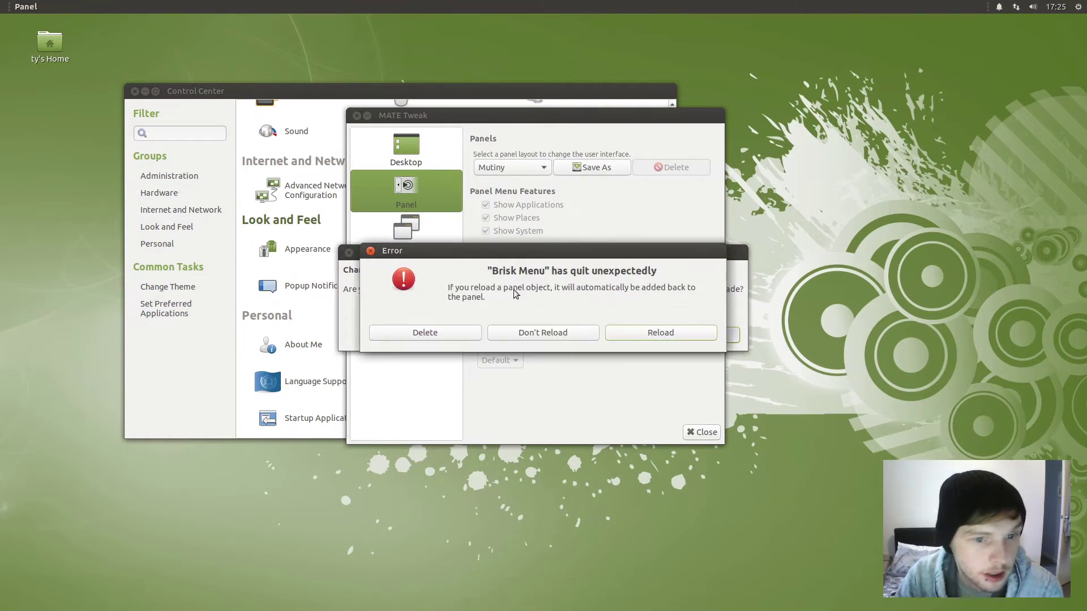
pyautogui.click(660, 334)
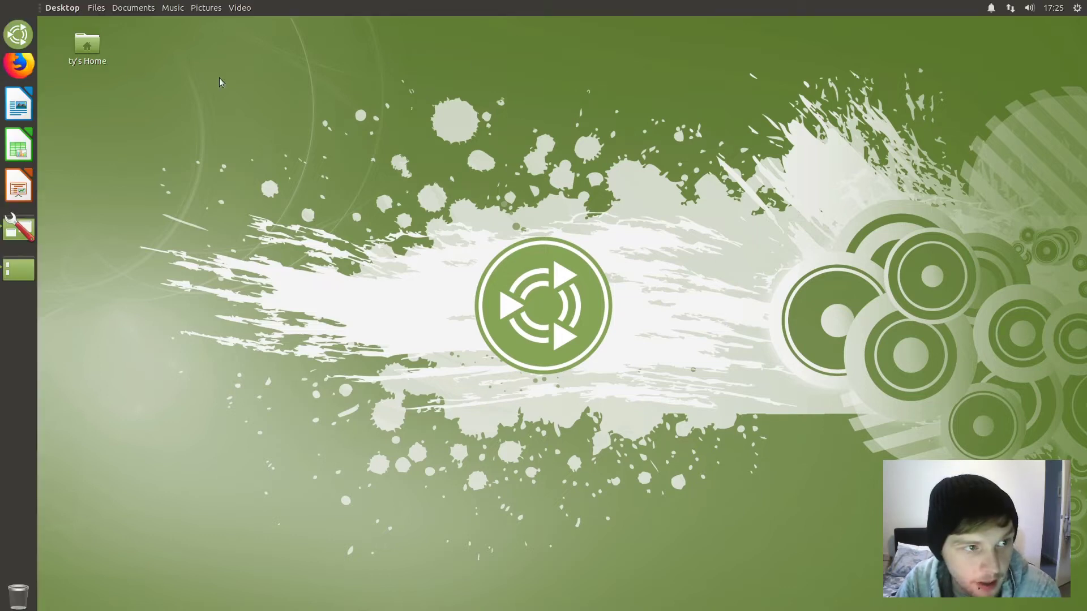
# - Relaunch MATE Tweak and look over its Windows and Desktop pages
pyautogui.click(21, 244)
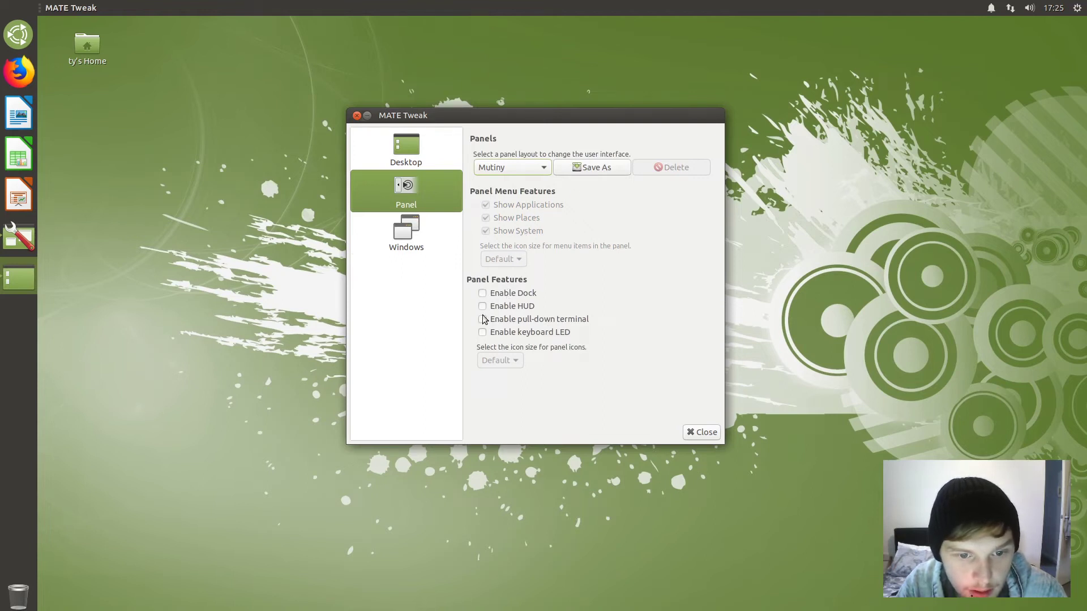
pyautogui.click(405, 232)
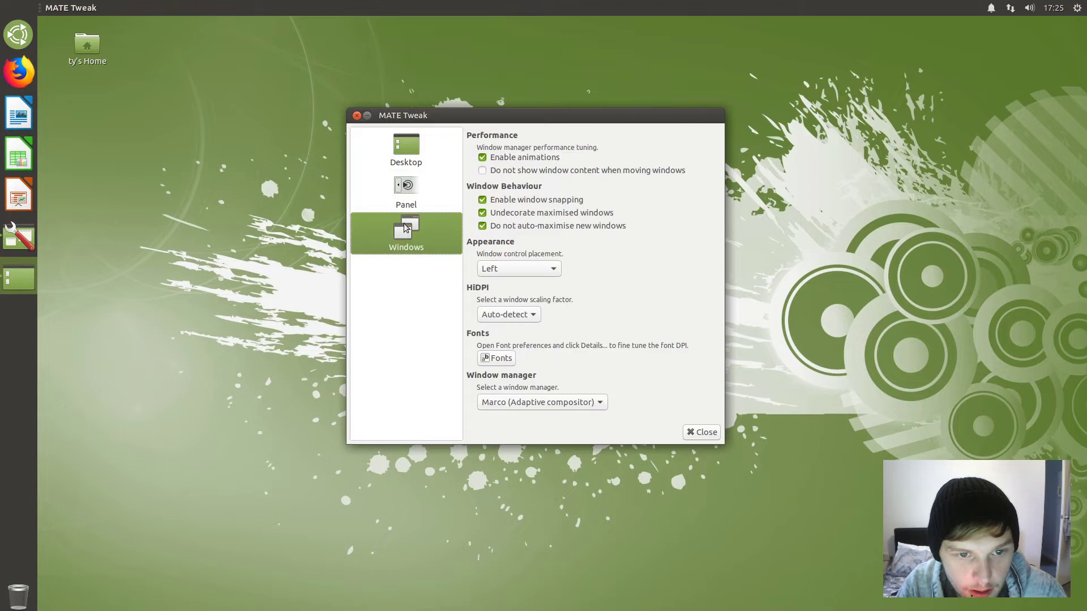
pyautogui.click(417, 152)
pyautogui.click(421, 188)
# - Switch the panel layout to Netbook and reload the crashed Brisk Menu
pyautogui.click(527, 165)
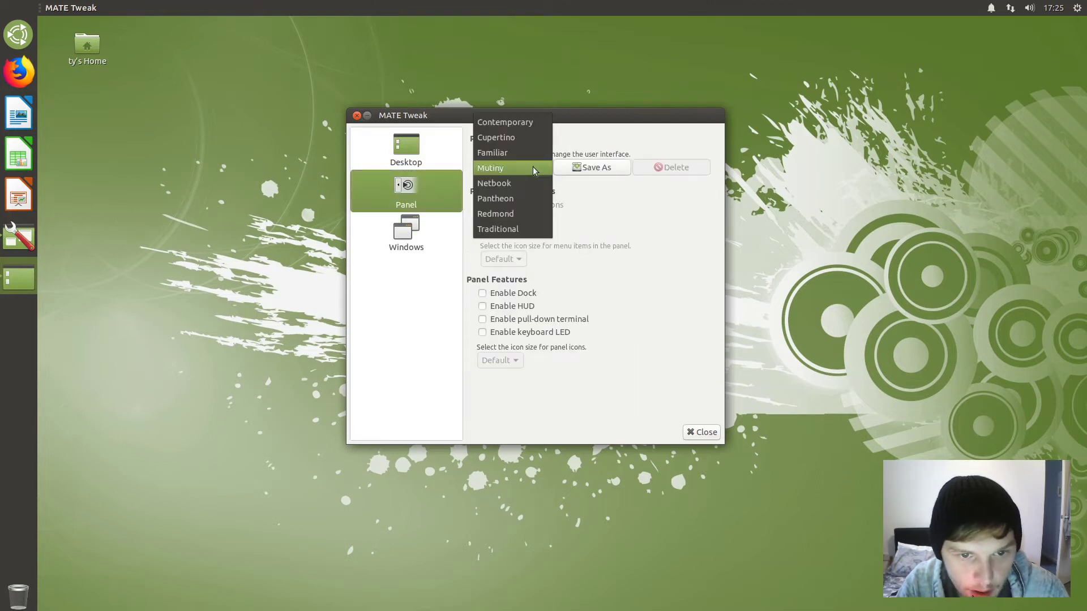
pyautogui.click(532, 185)
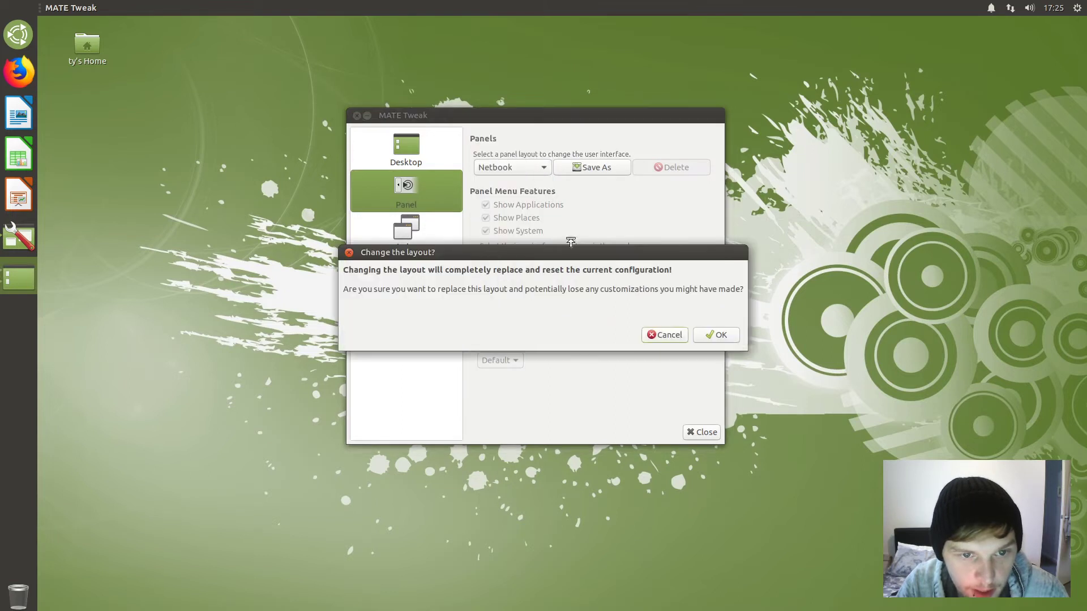
pyautogui.click(718, 335)
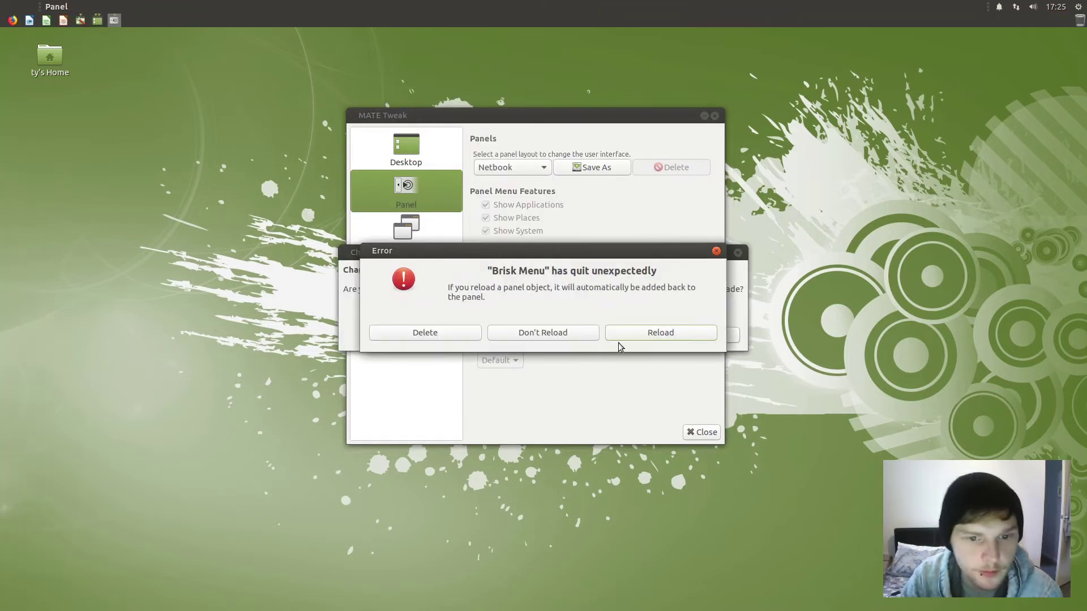
pyautogui.click(651, 334)
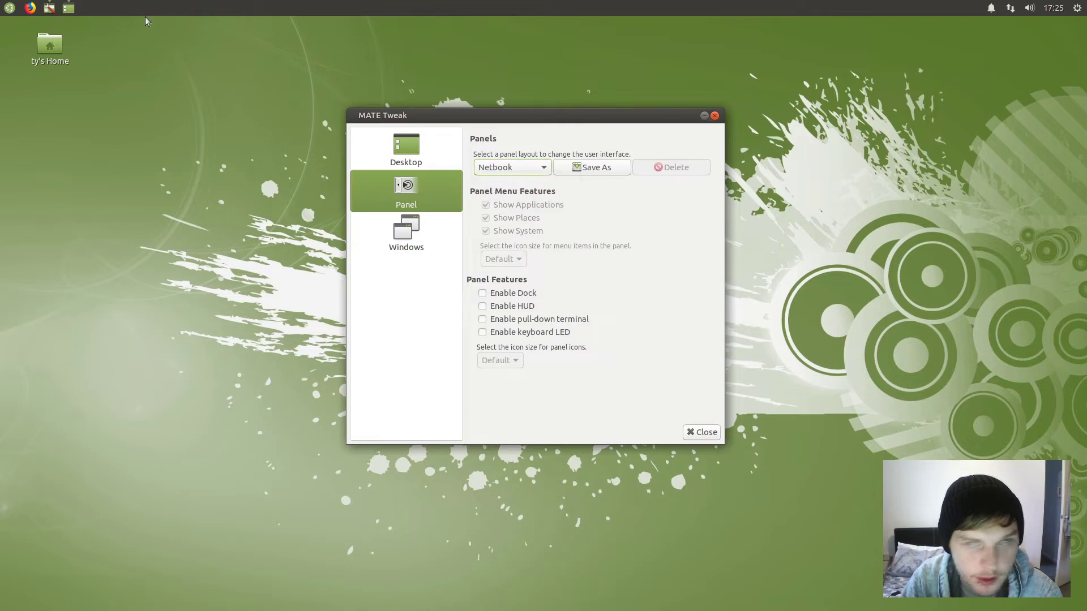
# - Switch the panel layout to Pantheon
pyautogui.click(543, 173)
pyautogui.click(547, 181)
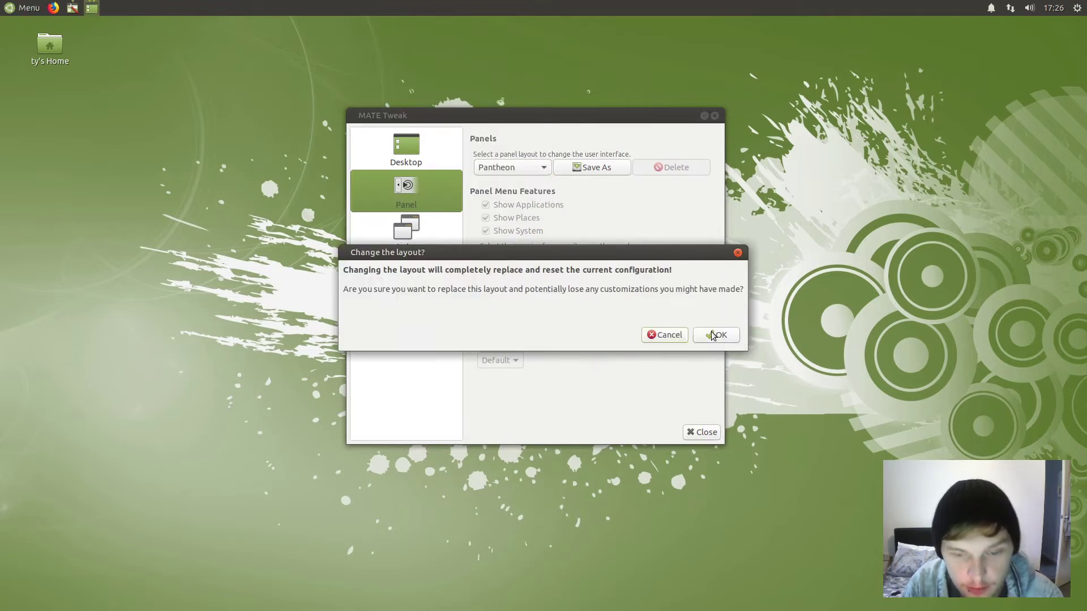
pyautogui.click(718, 335)
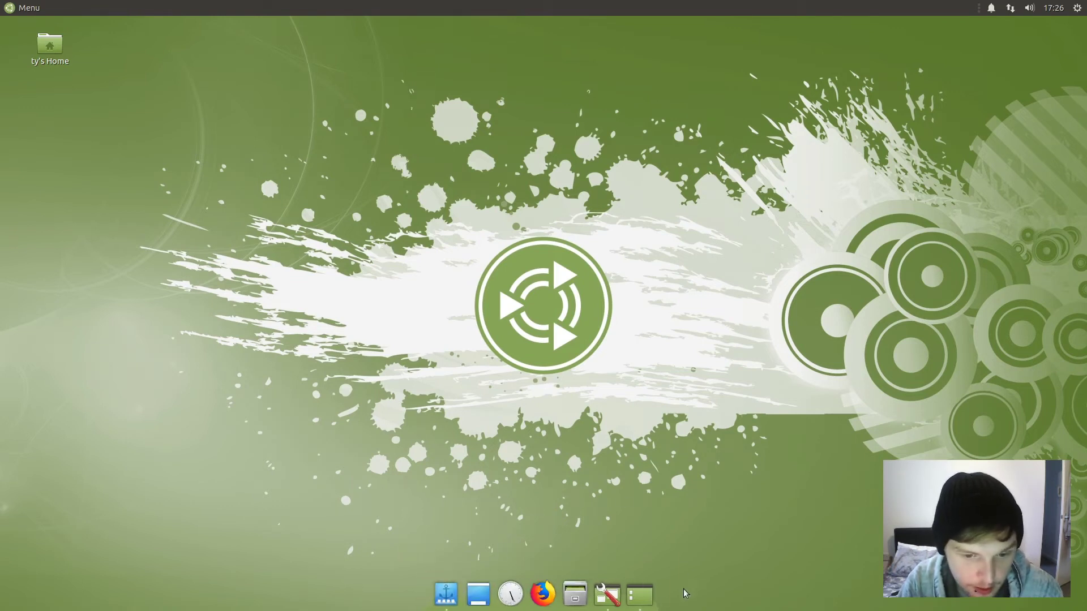
# - Reopen MATE Tweak, switch to the Redmond layout and check its application menu
pyautogui.click(640, 595)
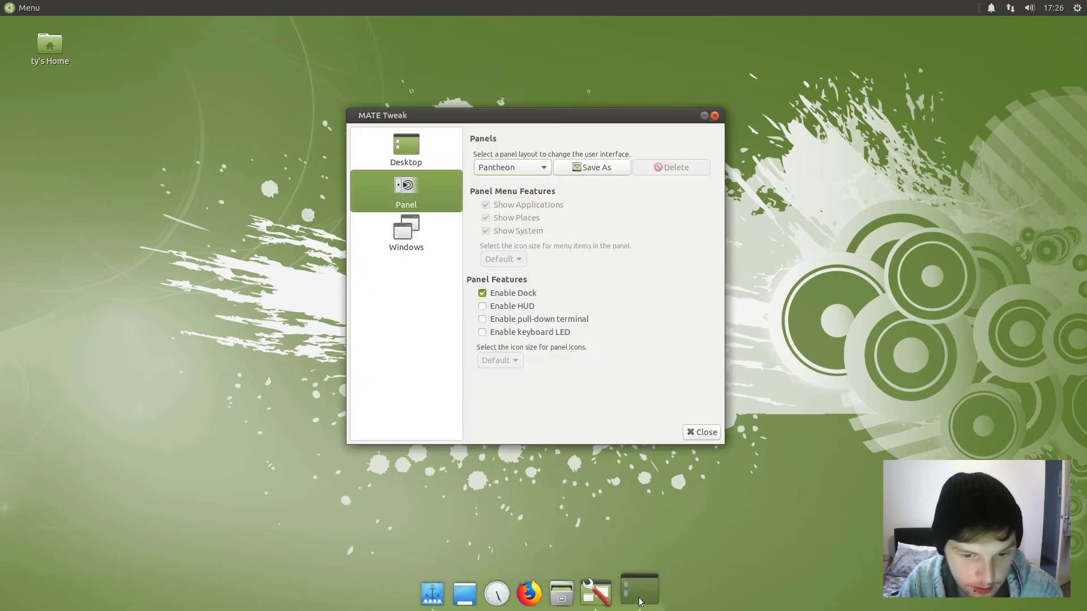
pyautogui.click(513, 167)
pyautogui.click(517, 182)
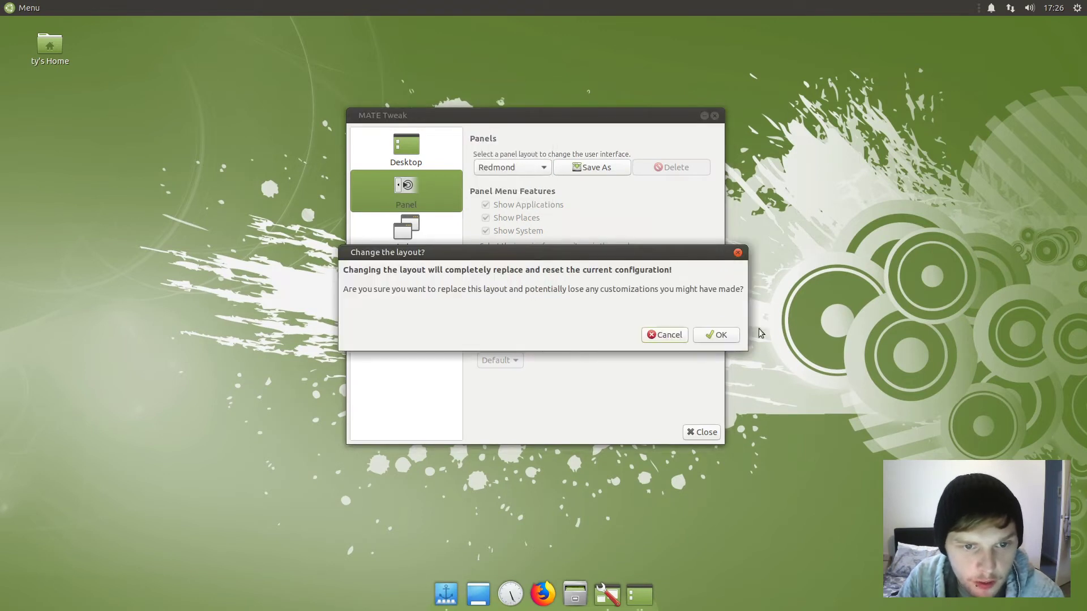
pyautogui.click(722, 338)
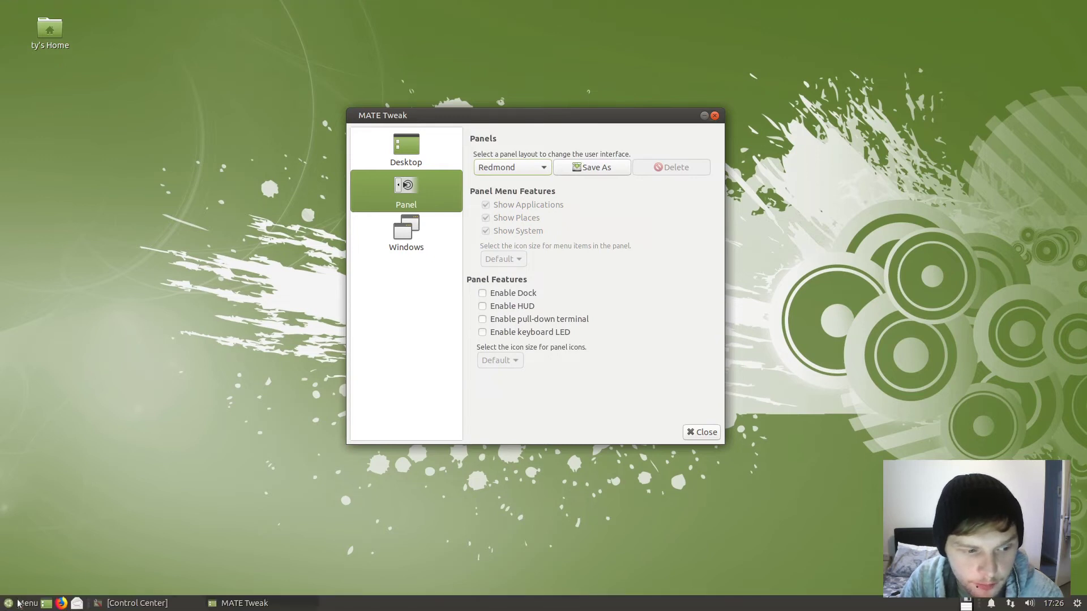
pyautogui.click(20, 604)
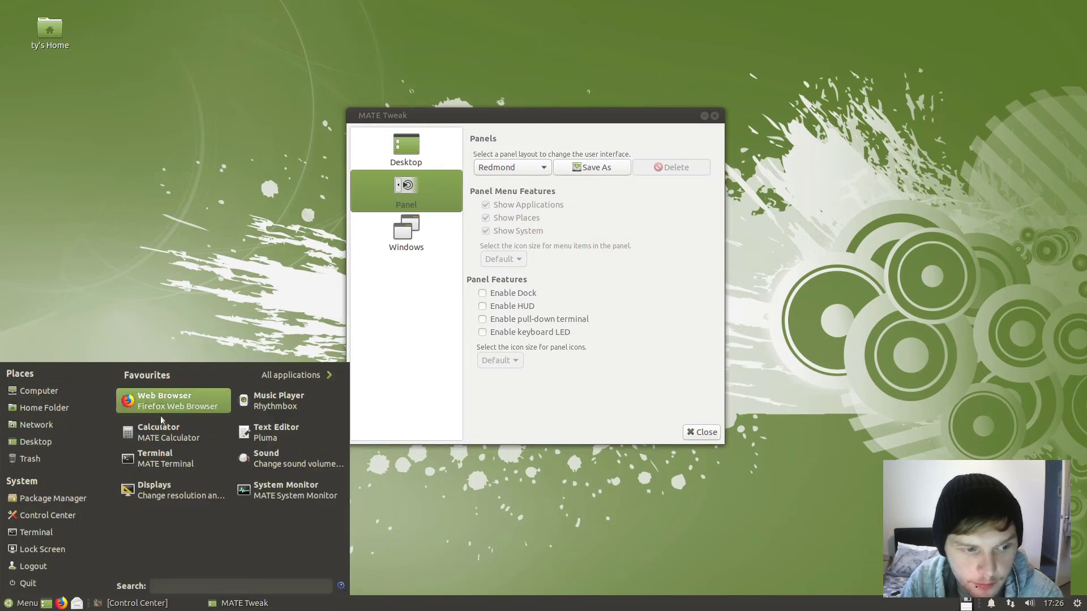
pyautogui.click(182, 158)
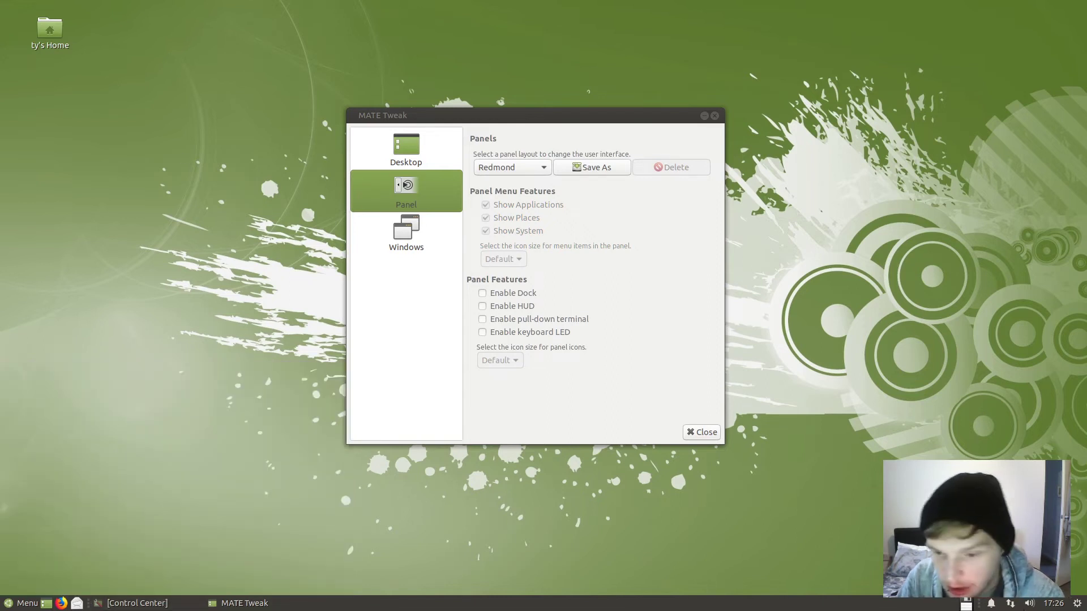
# - Switch the panel layout to Traditional
pyautogui.click(533, 170)
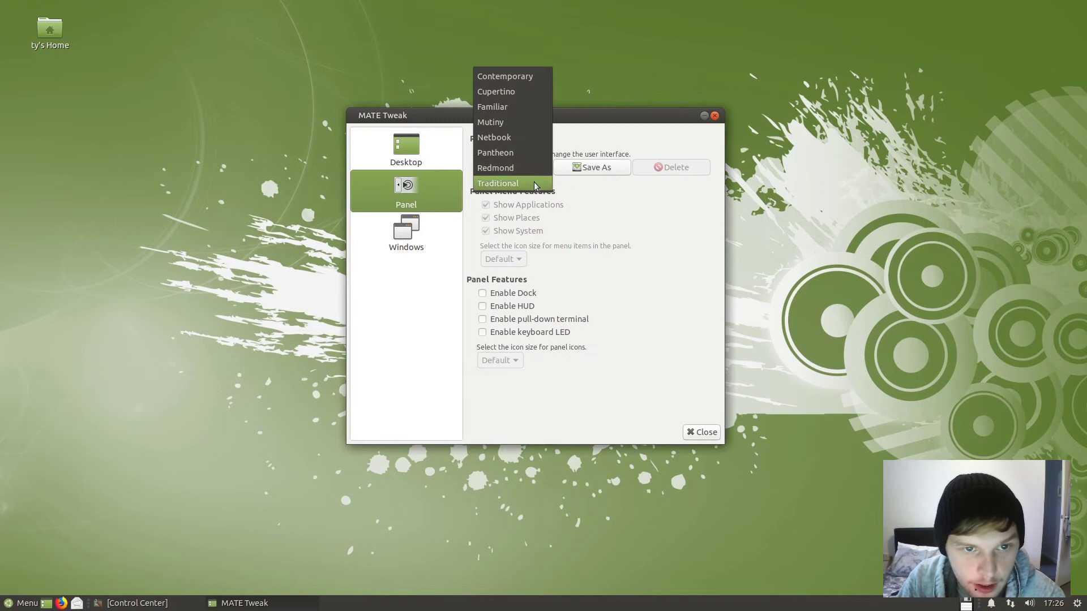
pyautogui.click(518, 181)
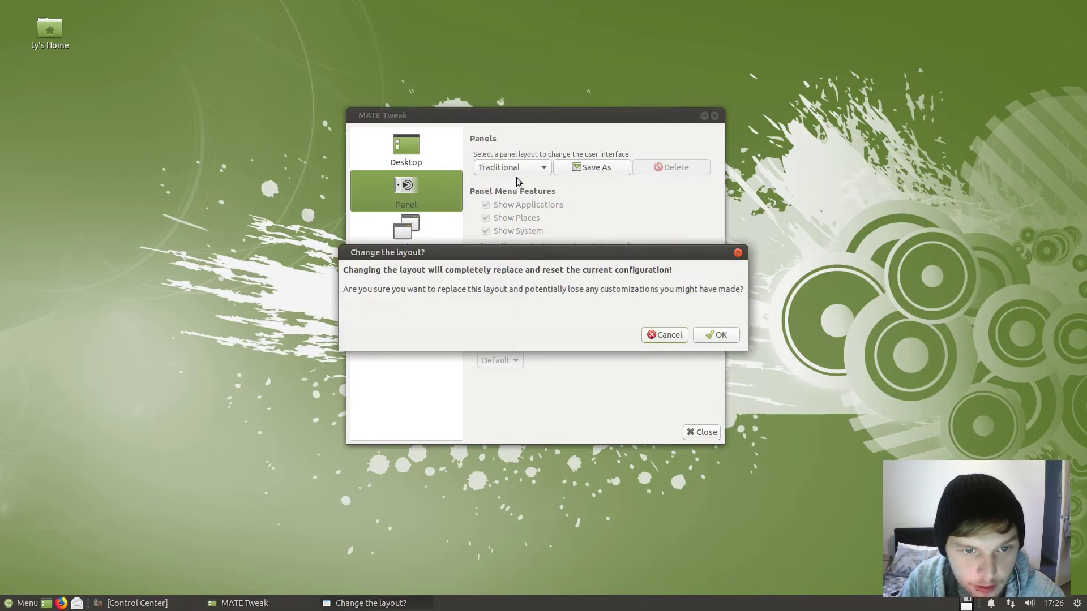
pyautogui.click(717, 336)
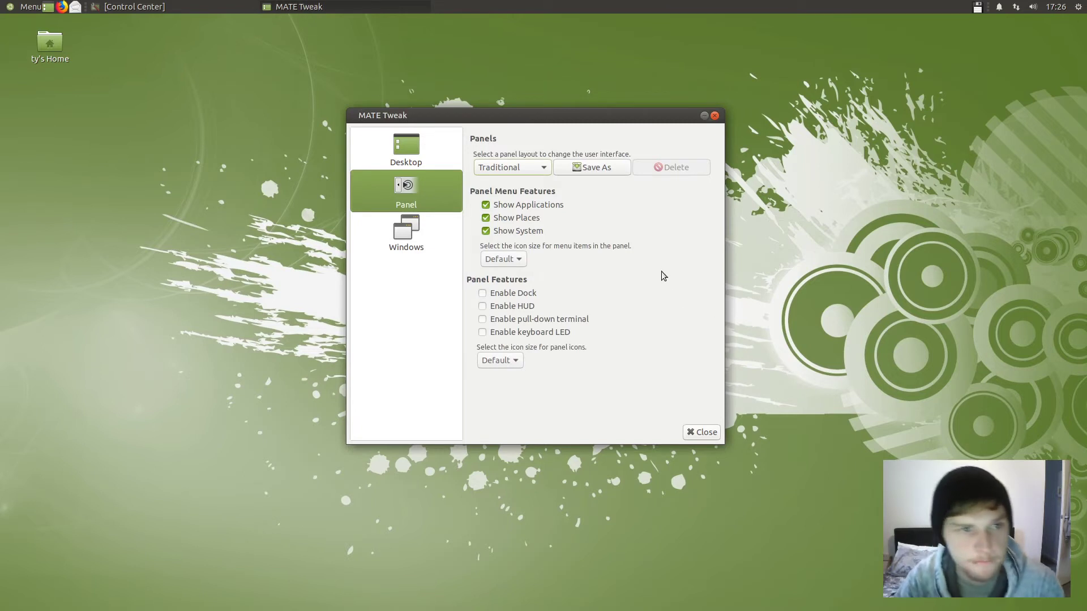
# - Settle on the Familiar panel layout and close MATE Tweak
pyautogui.click(527, 168)
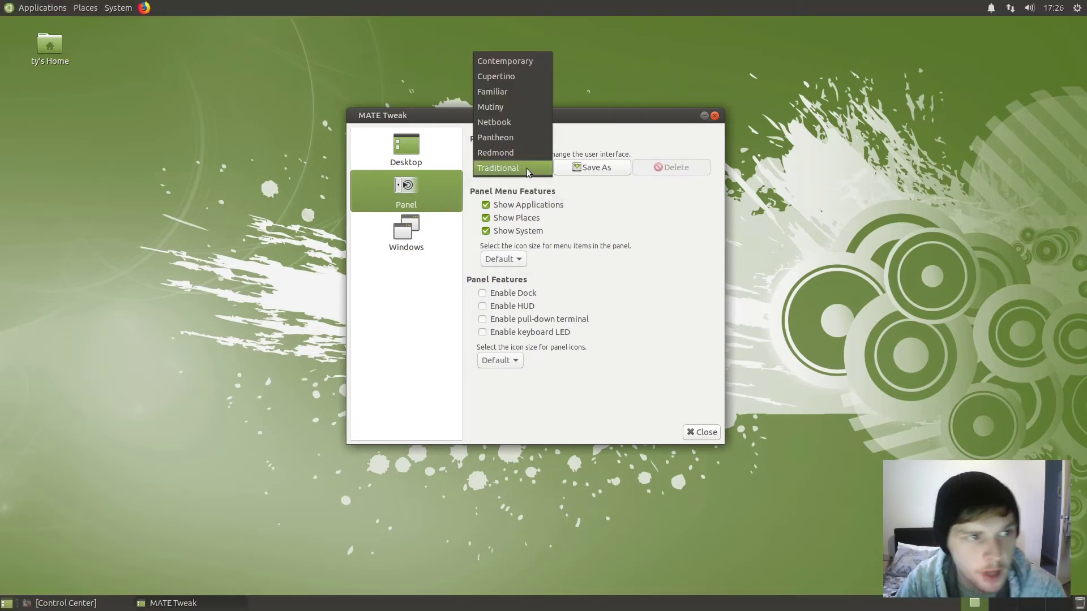
pyautogui.click(505, 87)
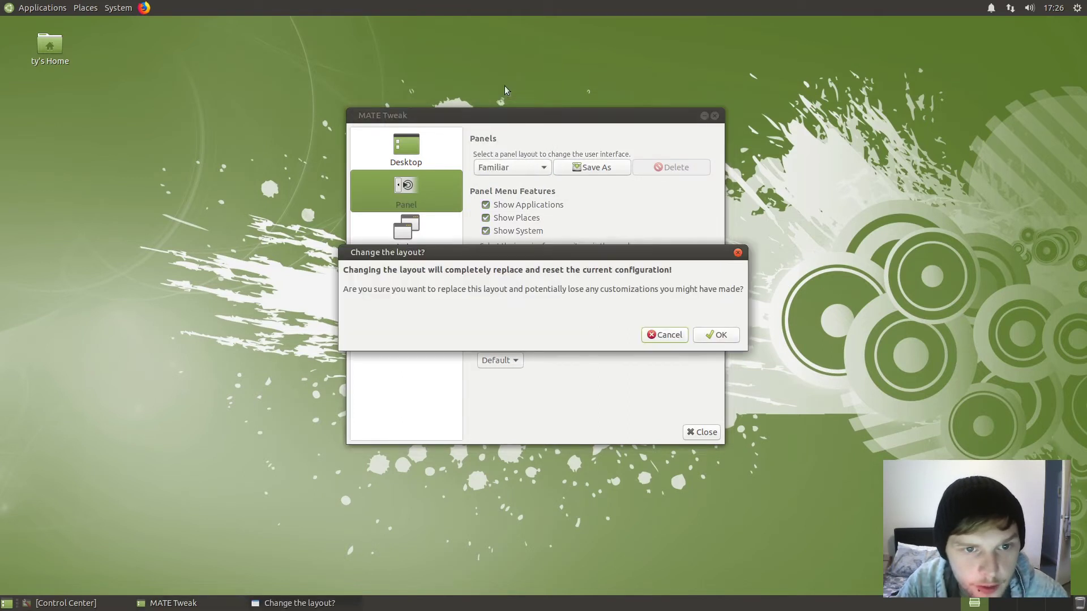
pyautogui.click(707, 335)
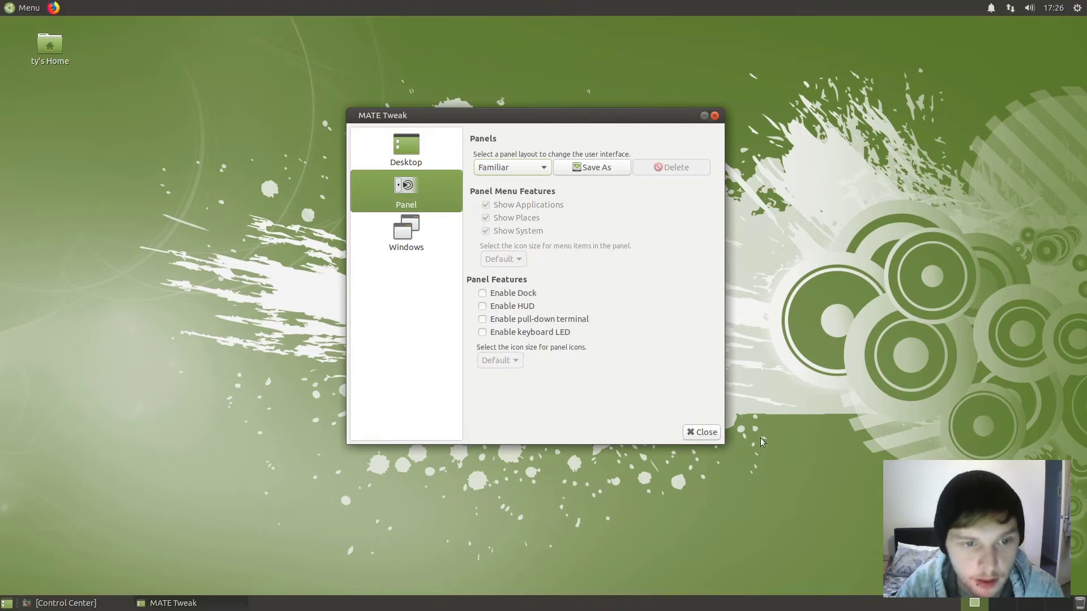
pyautogui.click(711, 433)
# - Launch MATE Tweak via a 'twea' menu search, view its Panel and Windows pages, and close it
pyautogui.rightClick(272, 202)
pyautogui.click(519, 136)
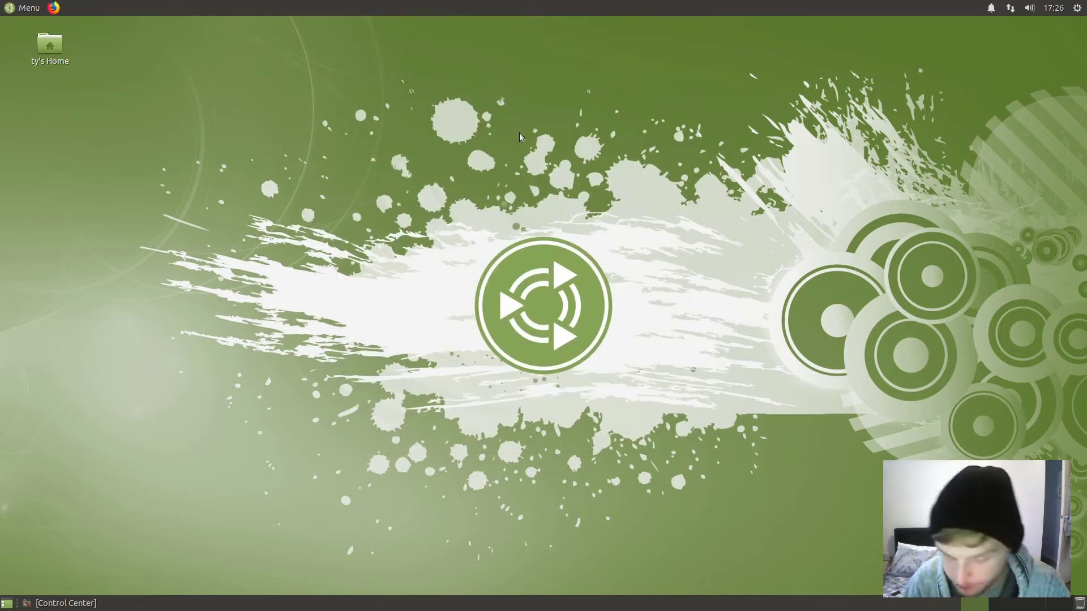
pyautogui.press('super')
pyautogui.write('tweak')
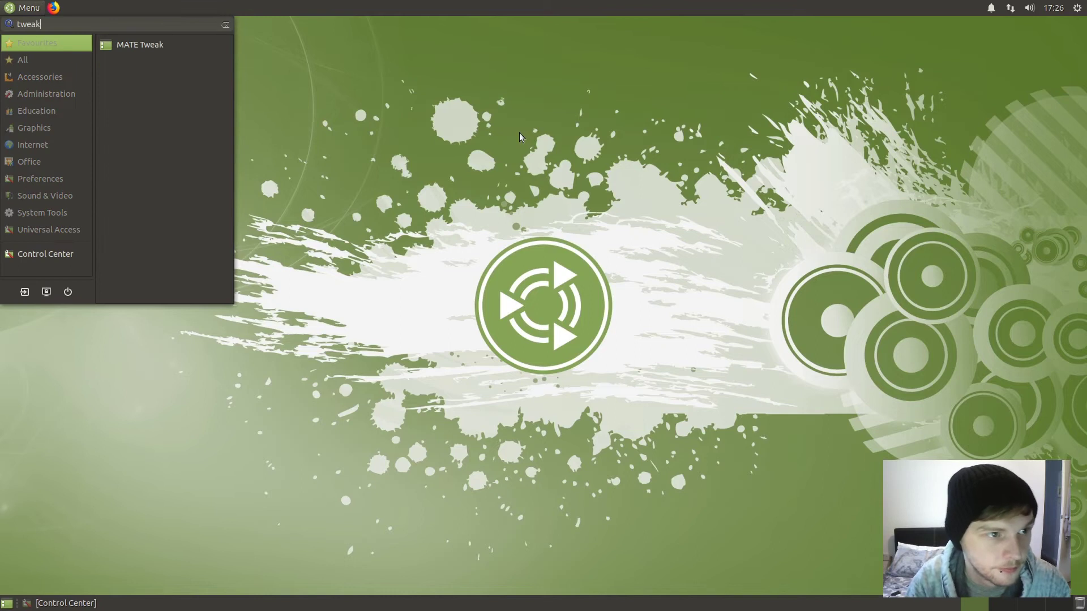
pyautogui.press('Return')
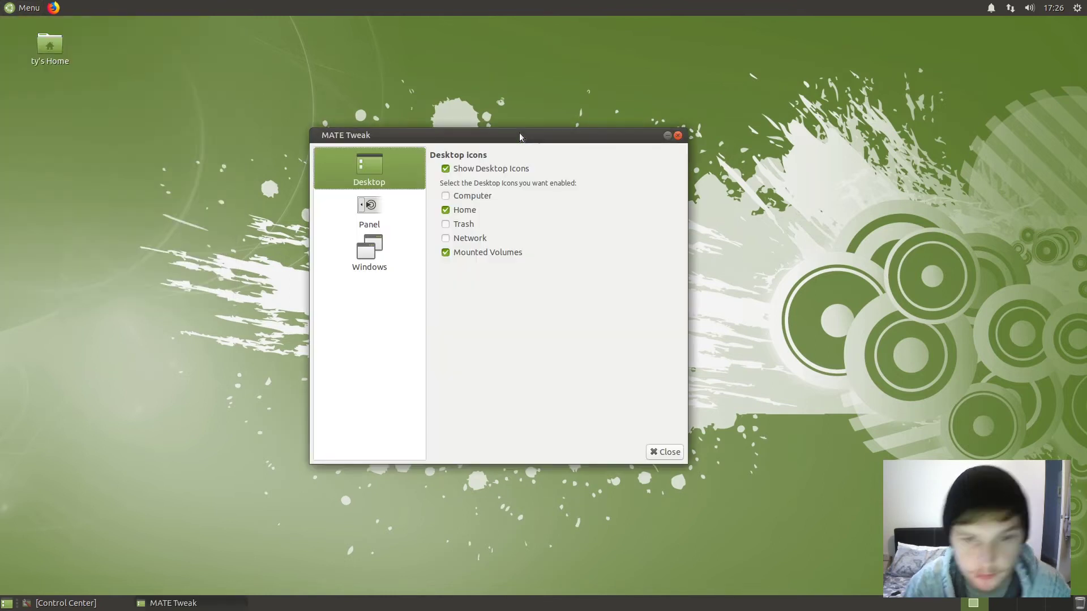
pyautogui.click(385, 202)
pyautogui.click(413, 266)
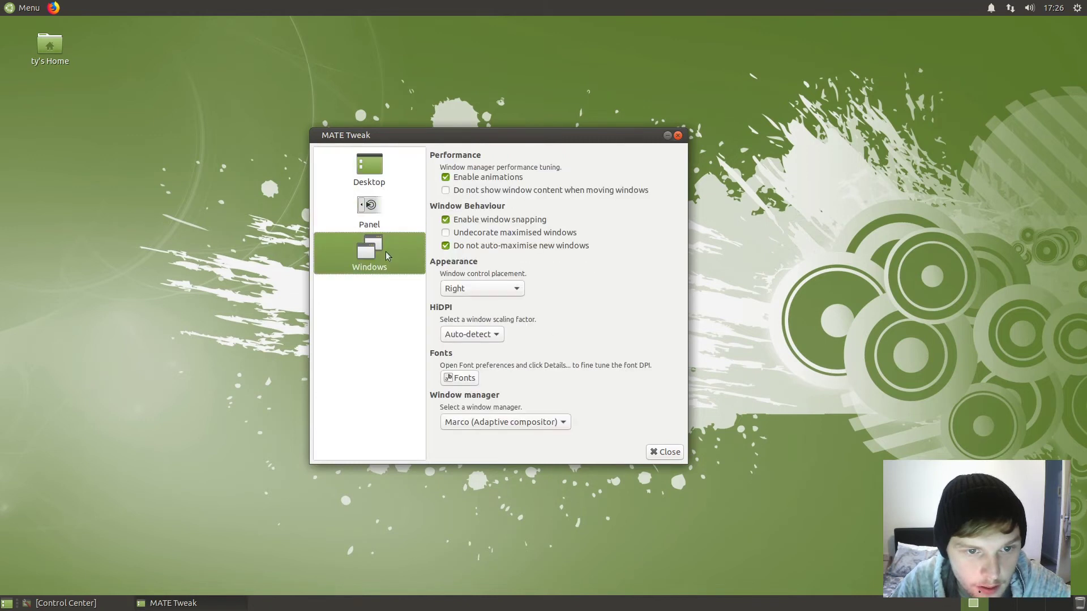
pyautogui.click(673, 453)
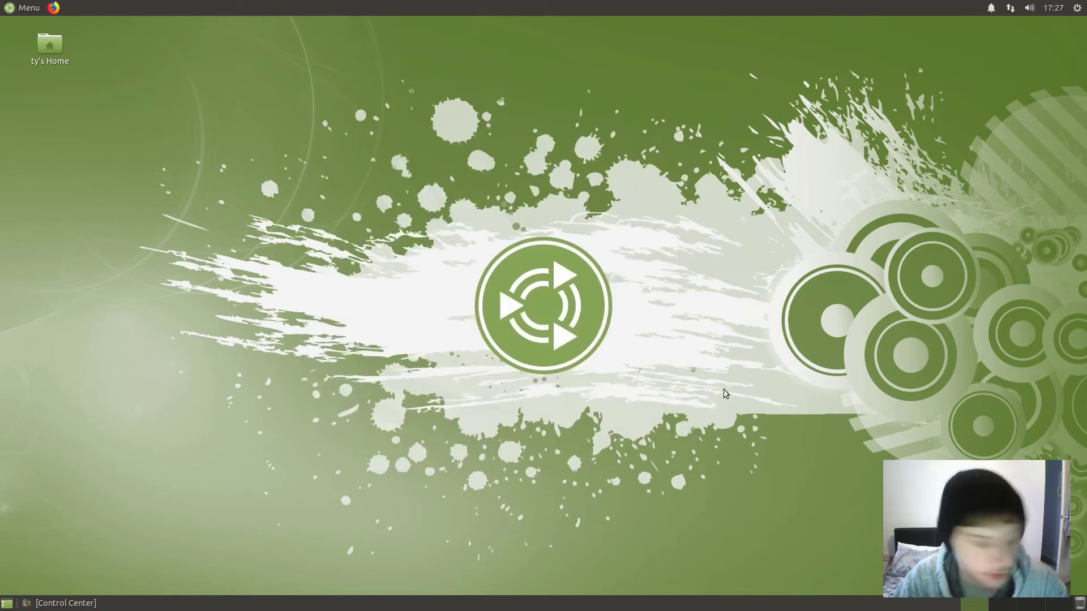
# - Search the application menu for 'setting' and browse the results
pyautogui.hotkey('alt', 'space')
pyautogui.press('Escape')
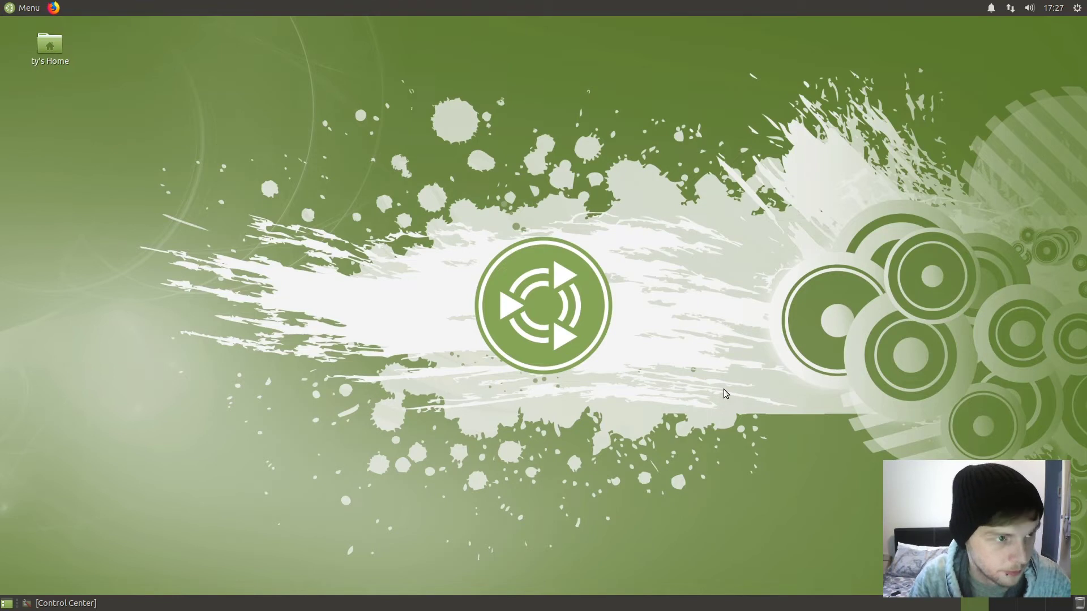
pyautogui.press('super')
pyautogui.write('setting')
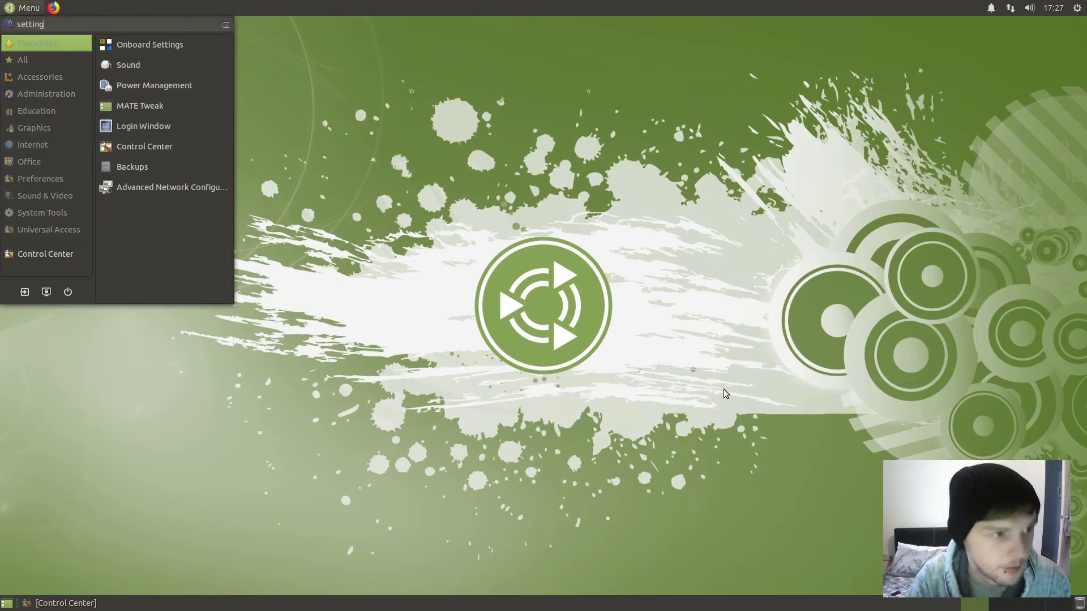
pyautogui.write('s')
pyautogui.press('BackSpace')
pyautogui.press('Down')
pyautogui.press('Down')
pyautogui.press('Down')
pyautogui.press('Down')
pyautogui.press('Down')
# - Launch Control Center, open Appearance Preferences, and apply the Menta theme
pyautogui.press('Return')
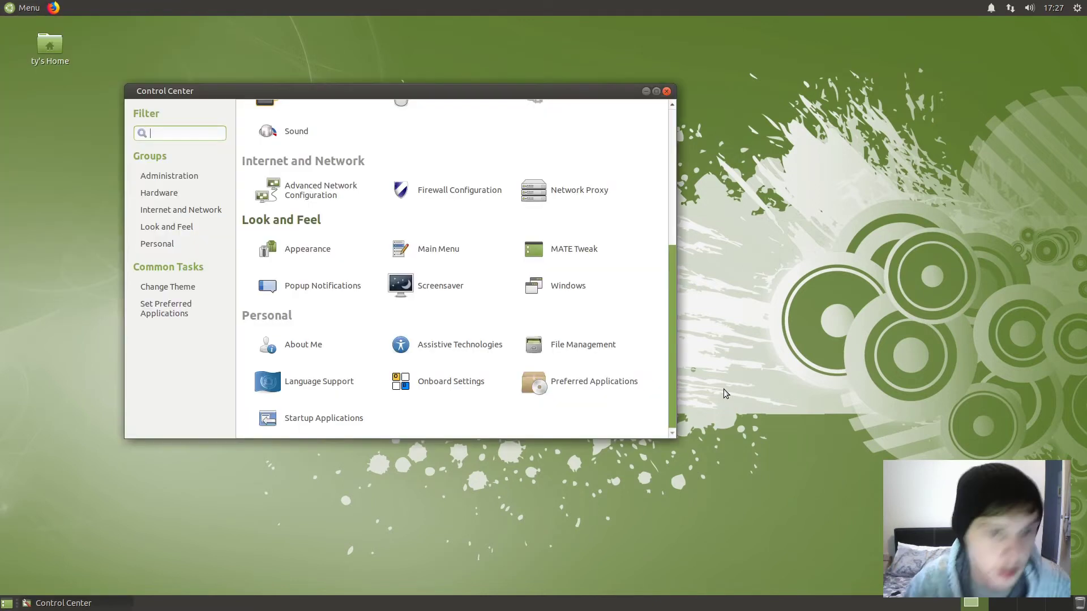
pyautogui.click(349, 249)
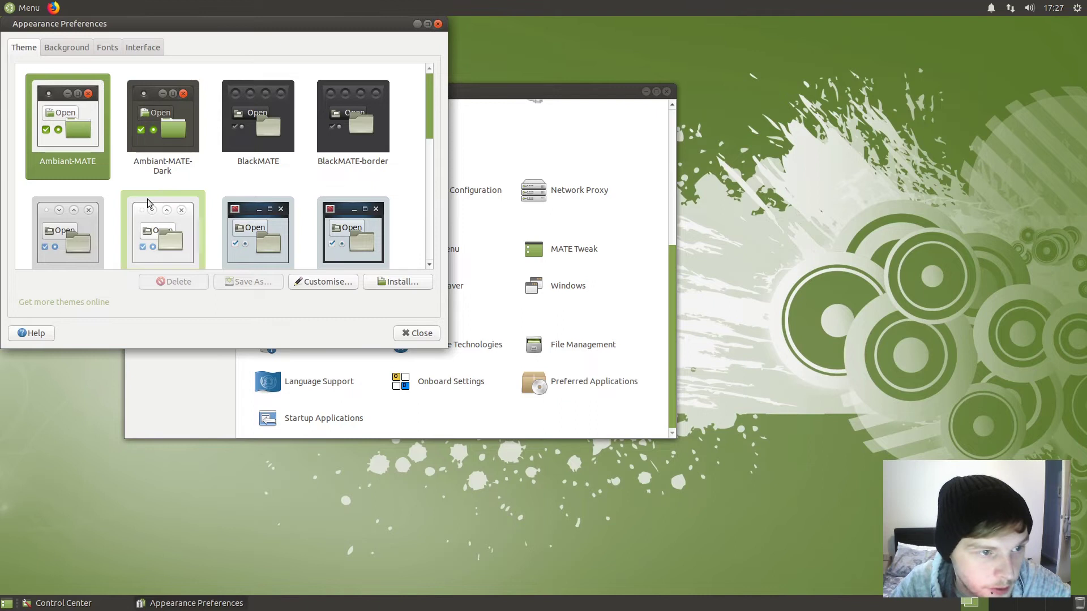
pyautogui.moveTo(427, 107); pyautogui.dragTo(423, 203)
pyautogui.click(274, 183)
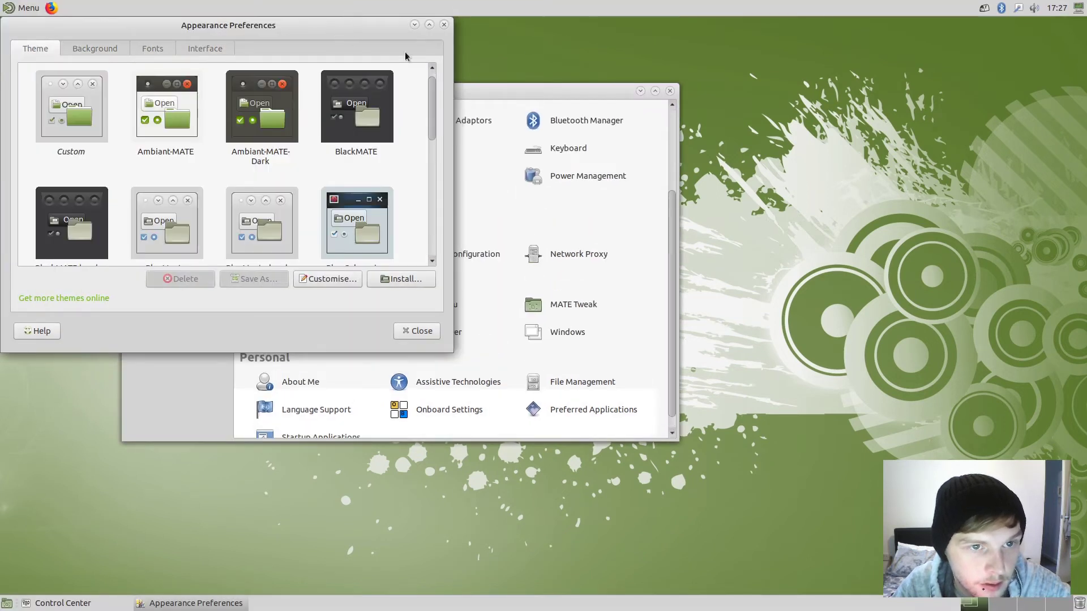
# - Compare the Ambiant-MATE-Dark and BlackMATE themes, settling on Ambiant-MATE-Dark
pyautogui.moveTo(372, 33); pyautogui.dragTo(644, 119)
pyautogui.scroll(1, 498, 270)
pyautogui.click(535, 201)
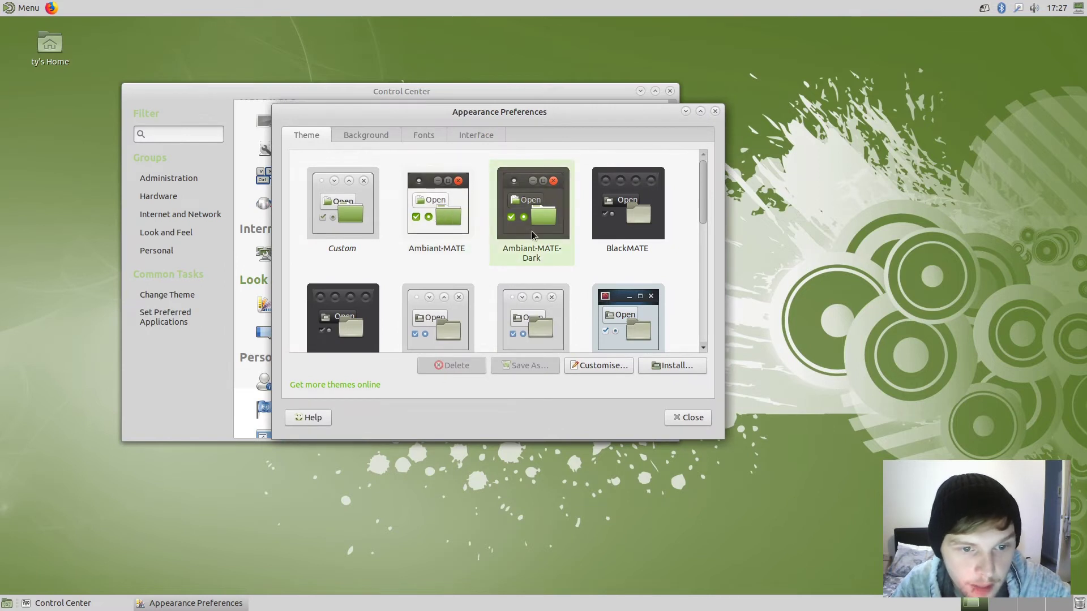
pyautogui.click(610, 213)
pyautogui.moveTo(526, 111); pyautogui.dragTo(668, 124)
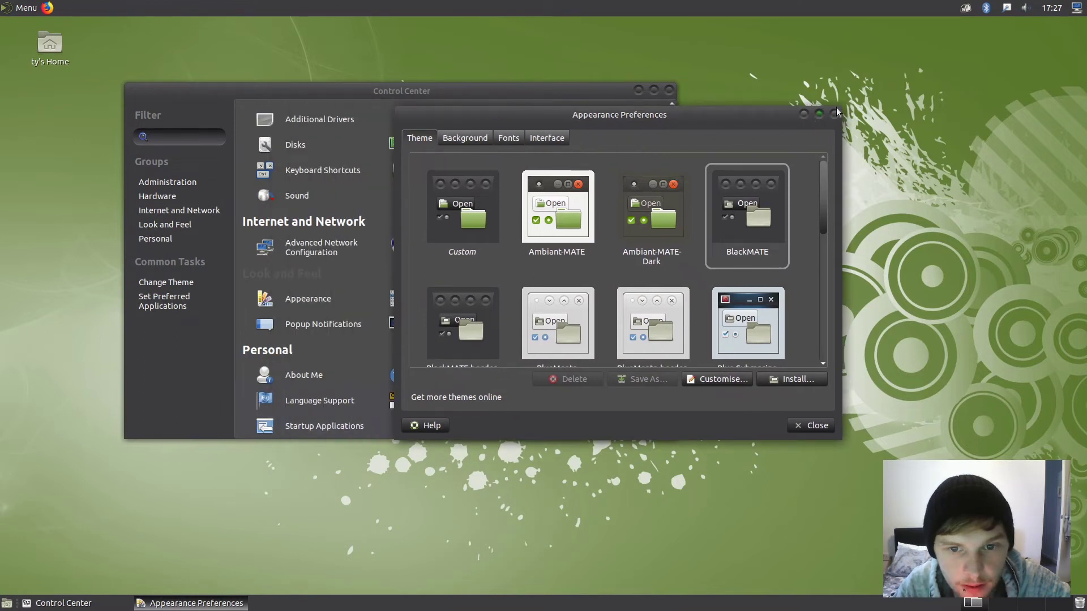
pyautogui.click(649, 218)
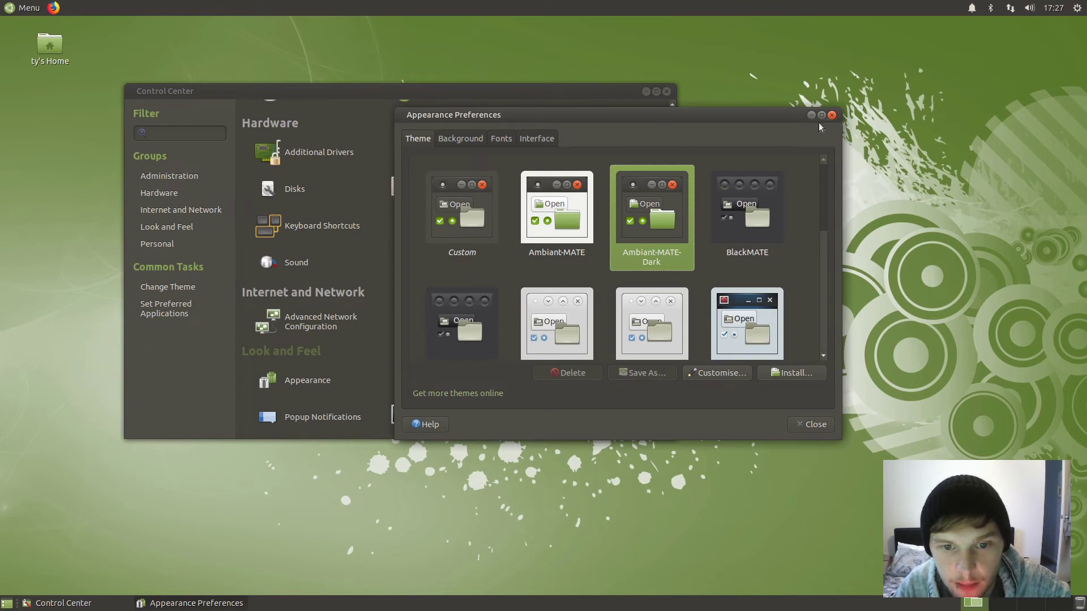
pyautogui.moveTo(612, 120); pyautogui.dragTo(761, 92)
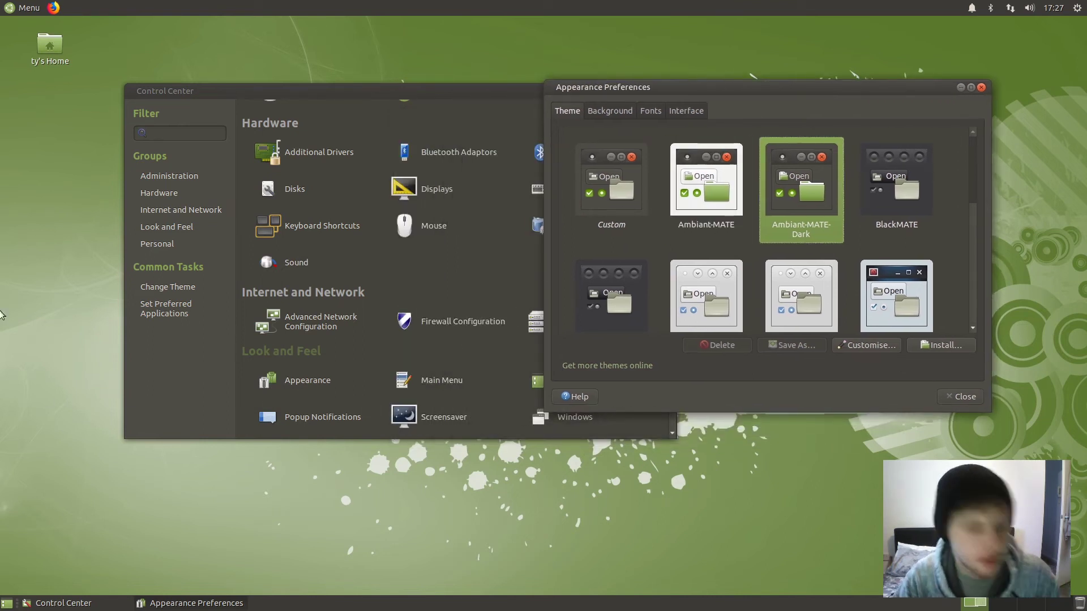
# - Run 'sudo apt install arc-theme moka-icon-theme -y' in a new terminal, entering the account password
pyautogui.hotkey('ctrl', 'alt', 't')
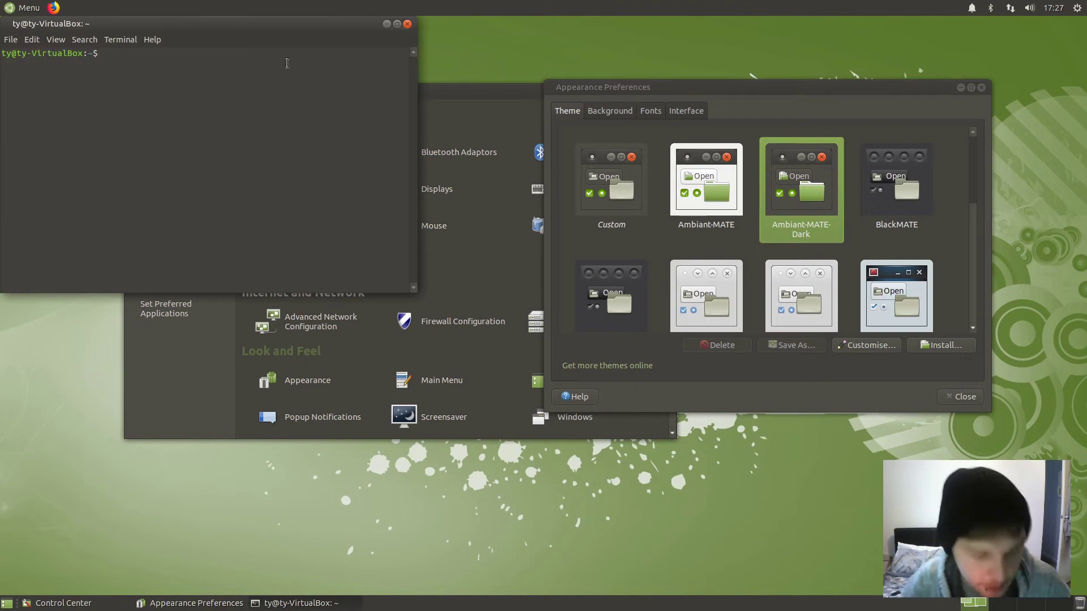
pyautogui.write('sudo apt install arc-theme moka-icon-theme')
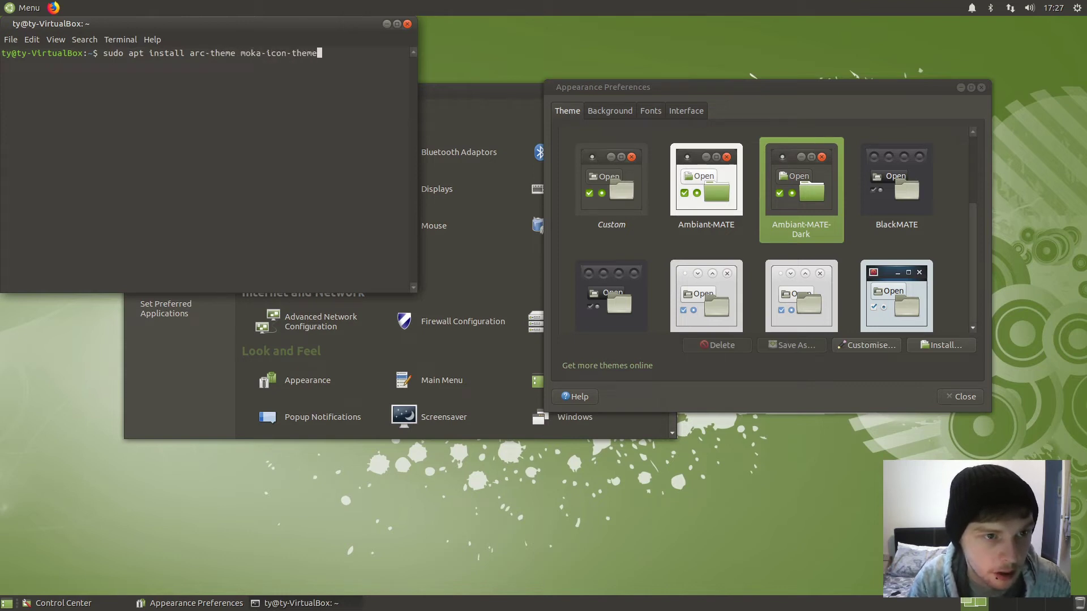
pyautogui.write(' -y')
pyautogui.press('Return')
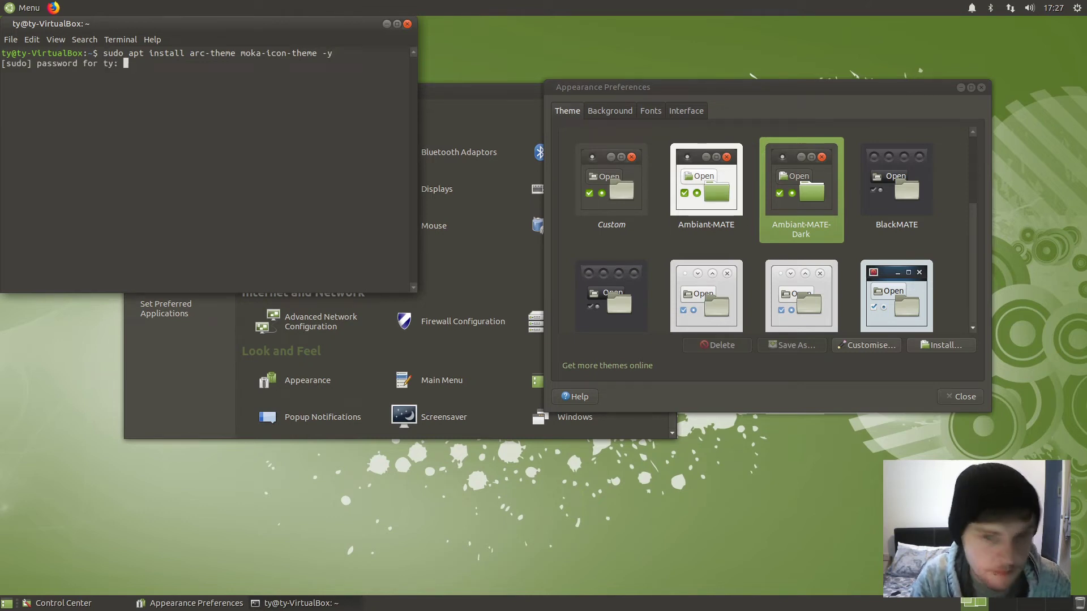
pyautogui.press('Return')
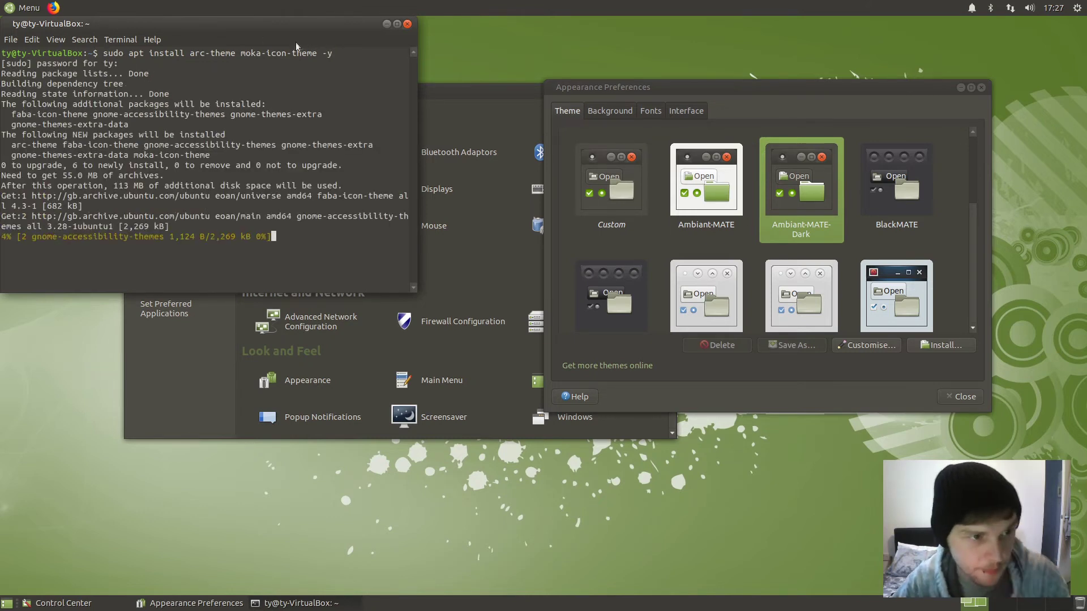
pyautogui.moveTo(322, 23); pyautogui.dragTo(588, 69)
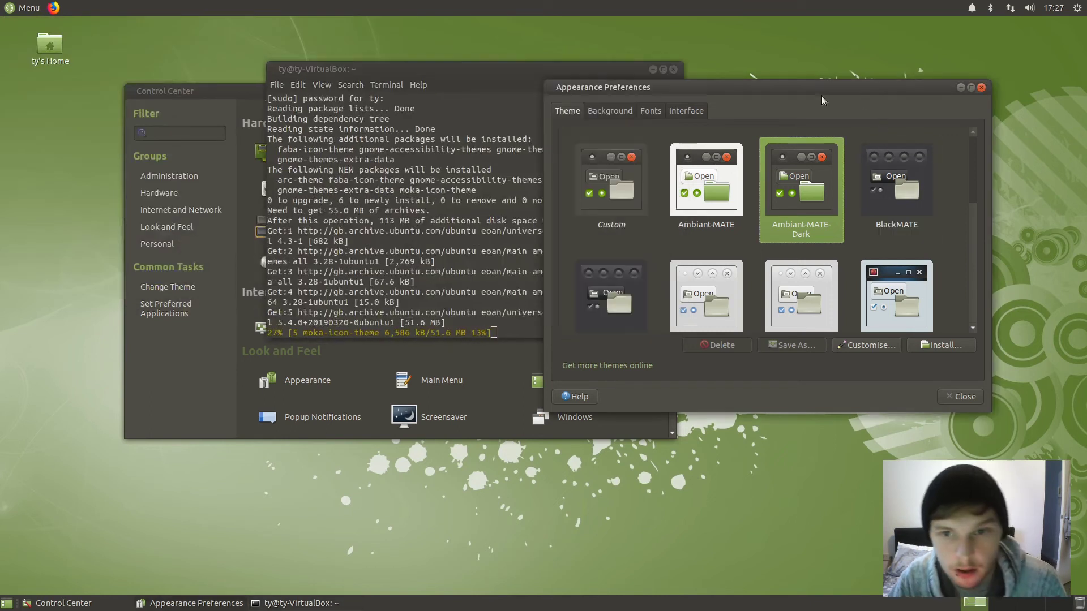
# - Browse the application menu's categories, then close the menu
pyautogui.click(17, 4)
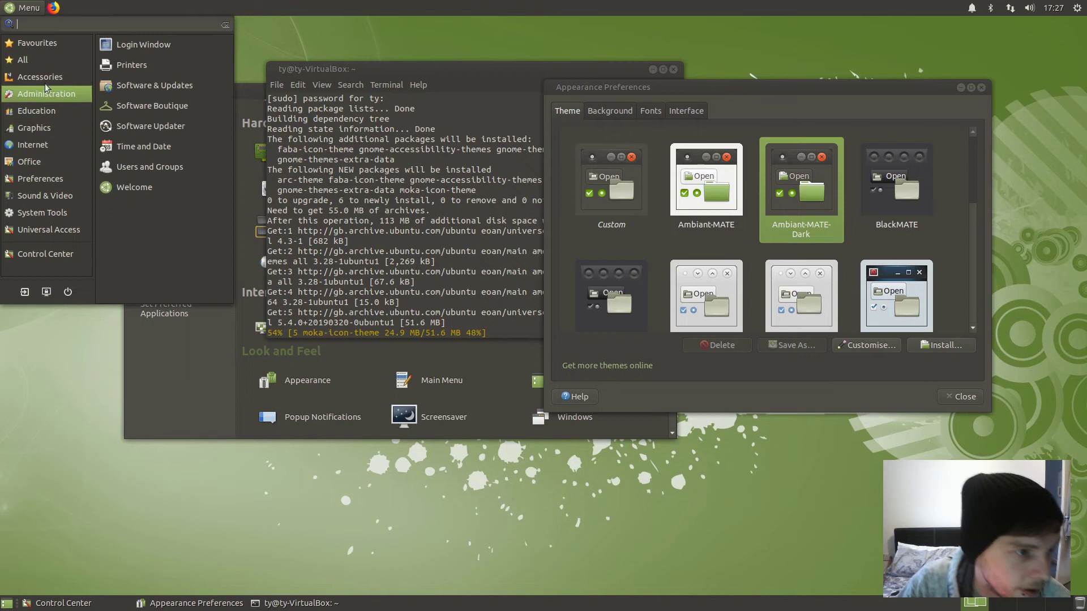
pyautogui.moveTo(52, 214)
pyautogui.moveTo(61, 197)
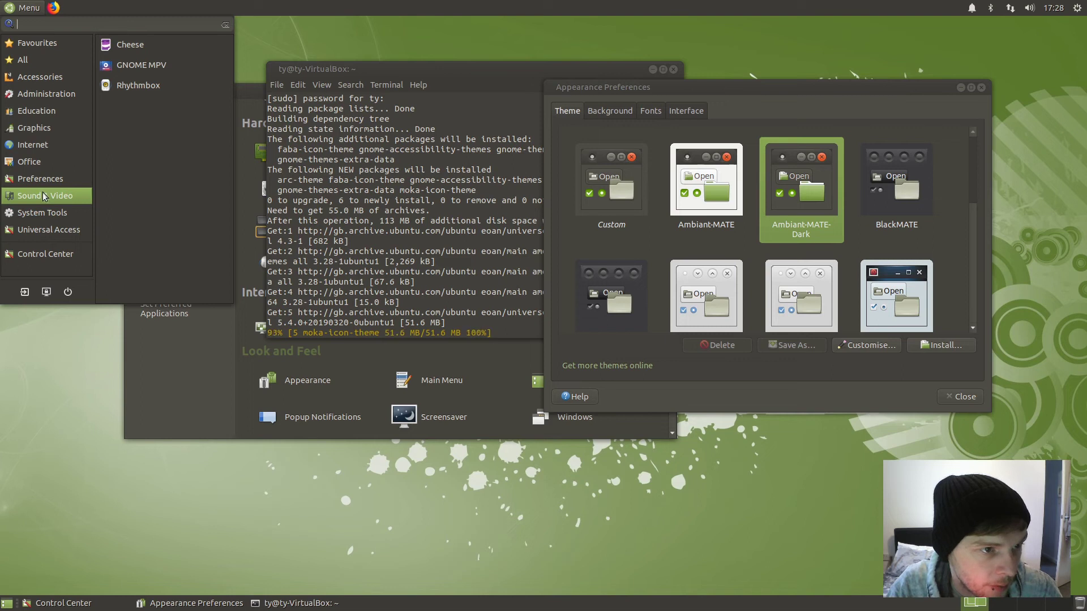
pyautogui.moveTo(45, 158)
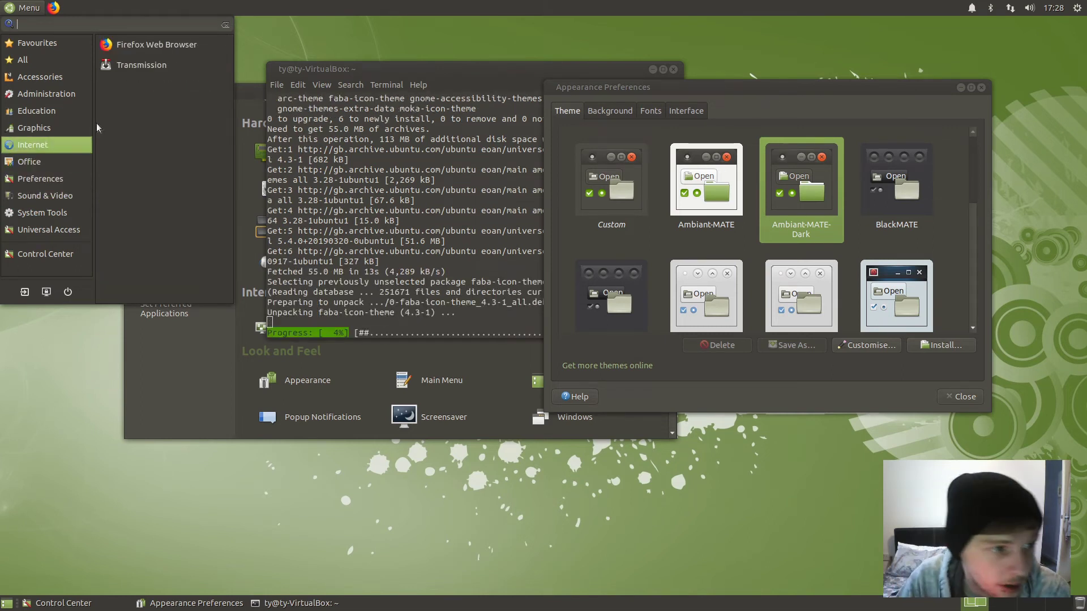
pyautogui.moveTo(71, 145)
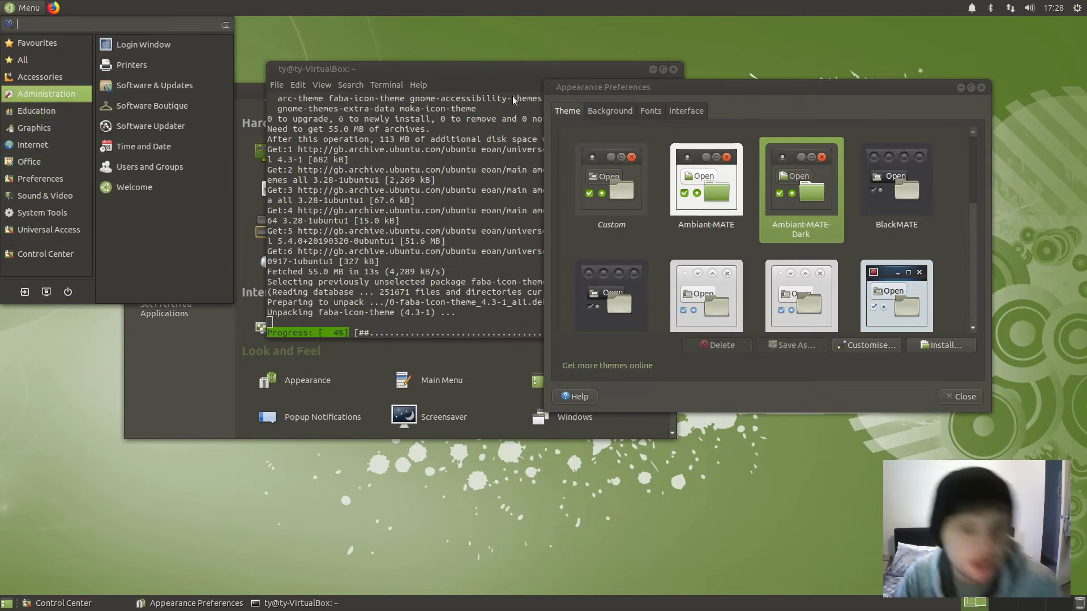
pyautogui.press('Escape')
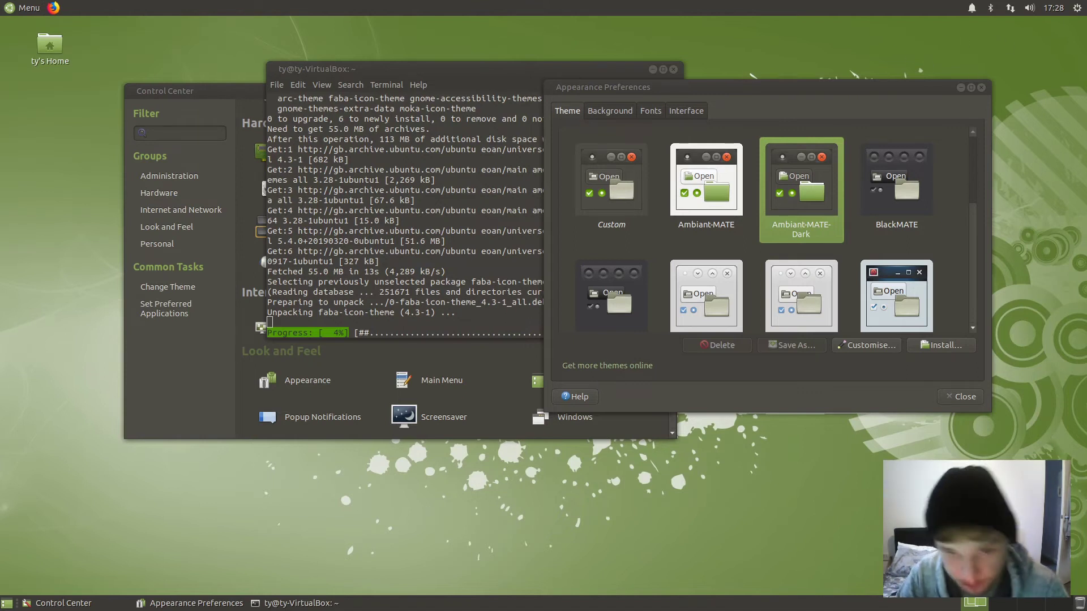
# - Rearrange the Appearance, terminal and Control Center windows side by side
pyautogui.moveTo(680, 94); pyautogui.dragTo(254, 71)
pyautogui.click(362, 74)
pyautogui.moveTo(648, 136); pyautogui.dragTo(721, 136)
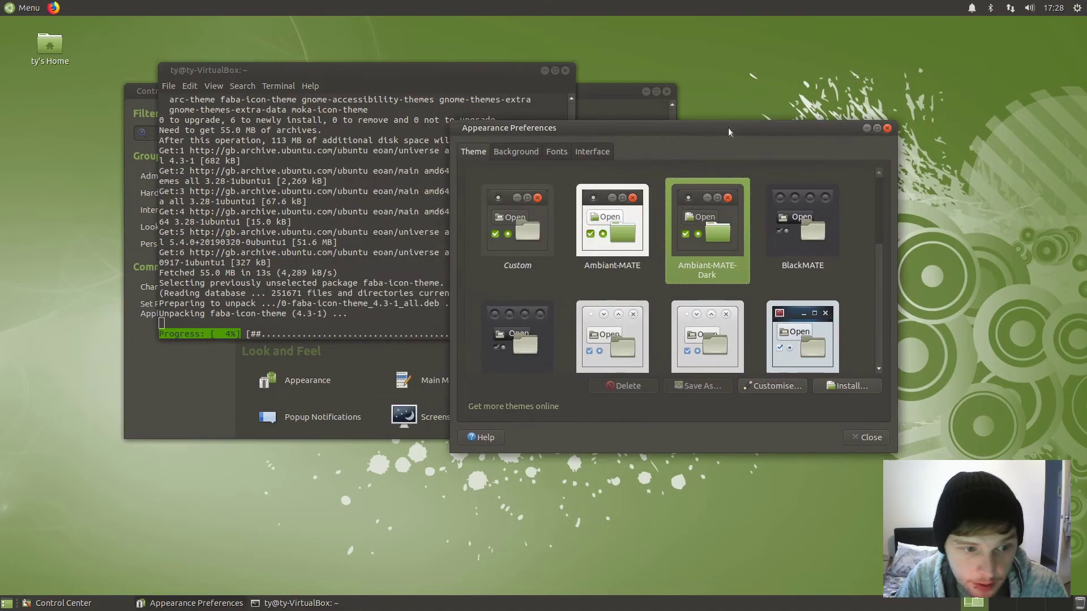
pyautogui.click(230, 377)
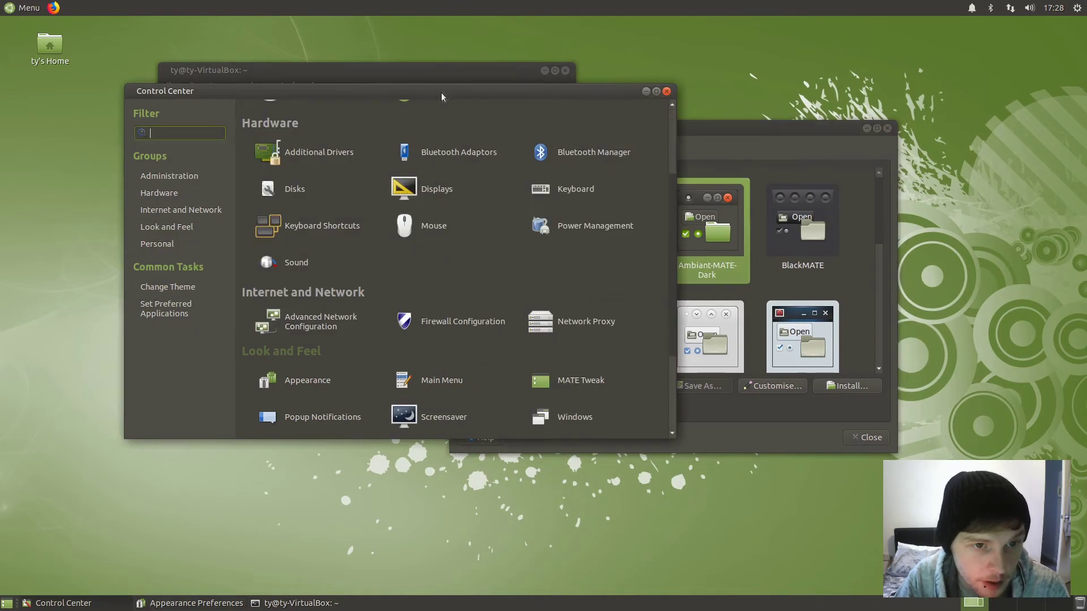
pyautogui.moveTo(478, 90); pyautogui.dragTo(707, 96)
pyautogui.click(199, 530)
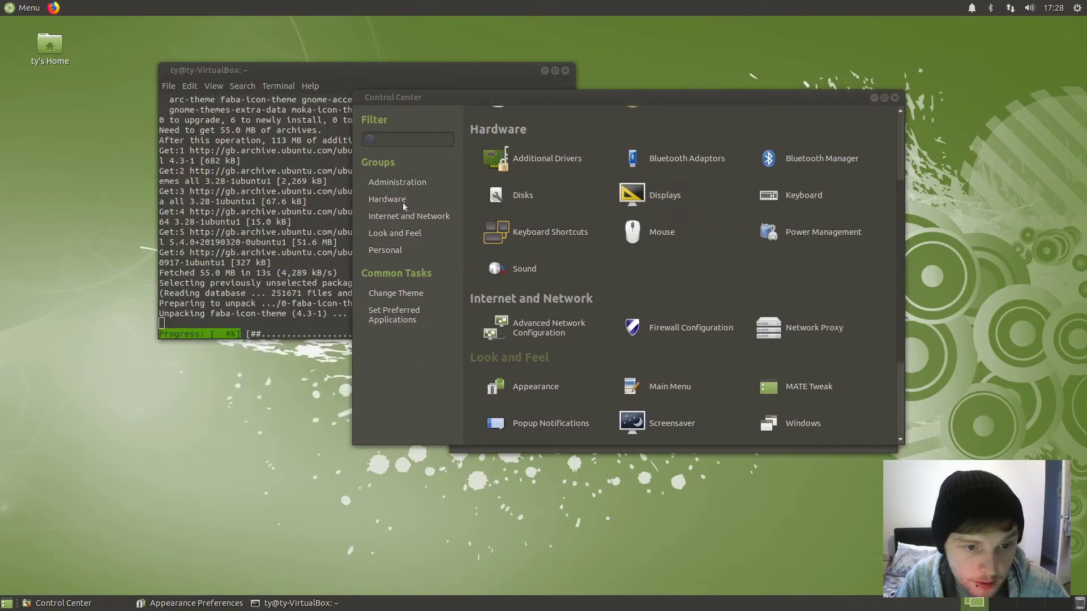
# - Open and close About Me via a menu search for 'about', then search the menu for 'hel'
pyautogui.click(25, 5)
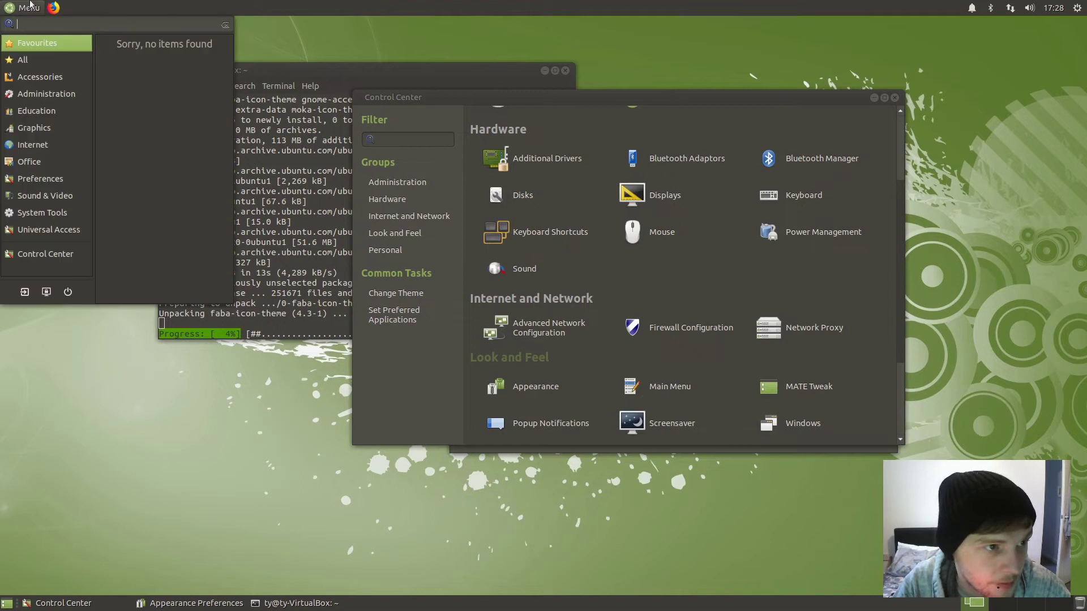
pyautogui.click(51, 80)
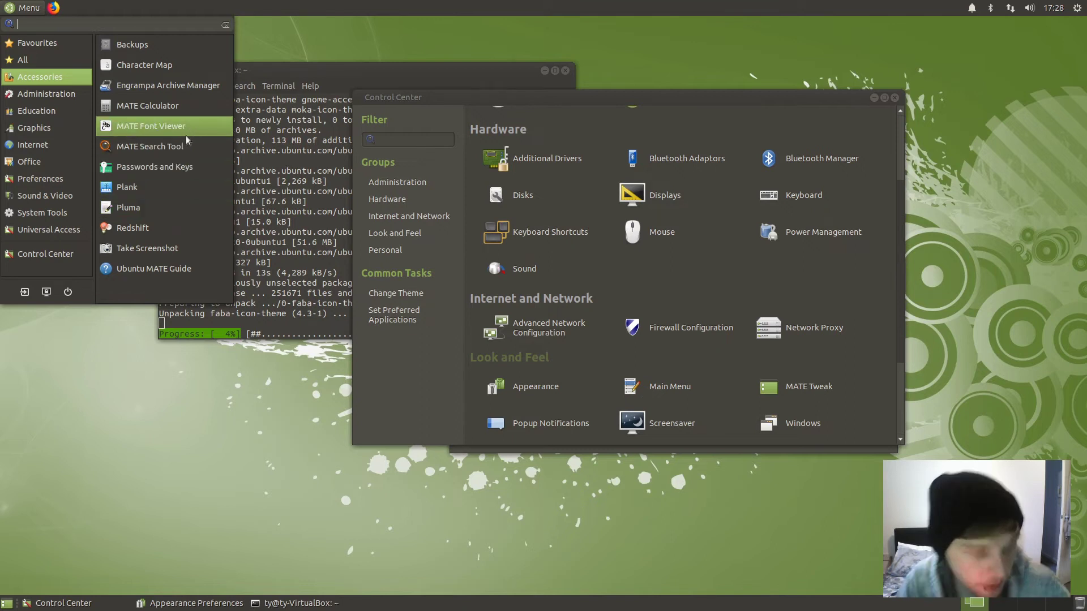
pyautogui.write('about')
pyautogui.press('Down')
pyautogui.press('Return')
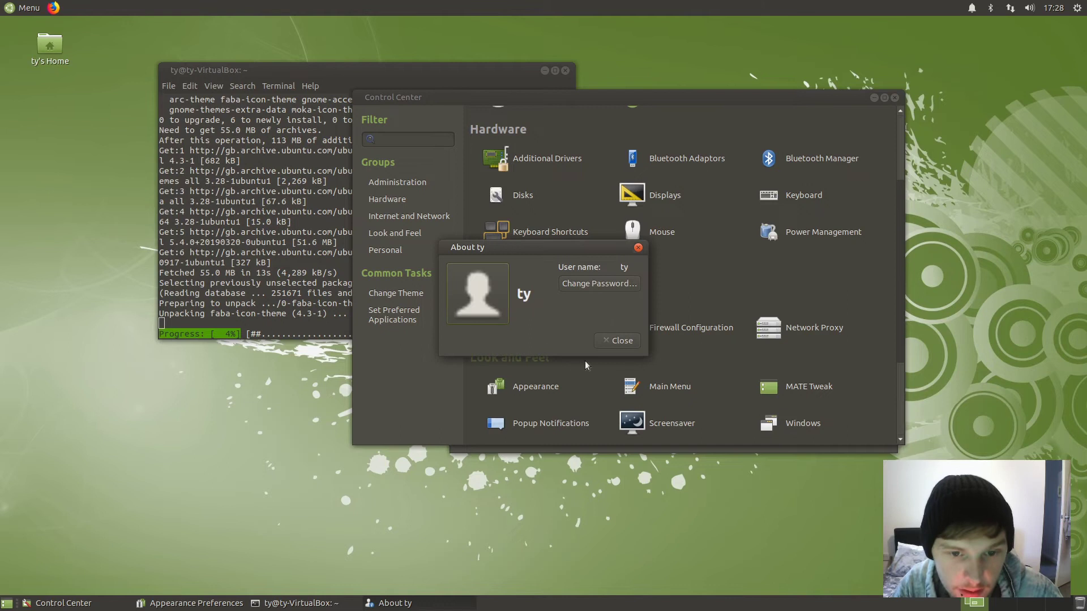
pyautogui.click(621, 341)
pyautogui.click(8, 6)
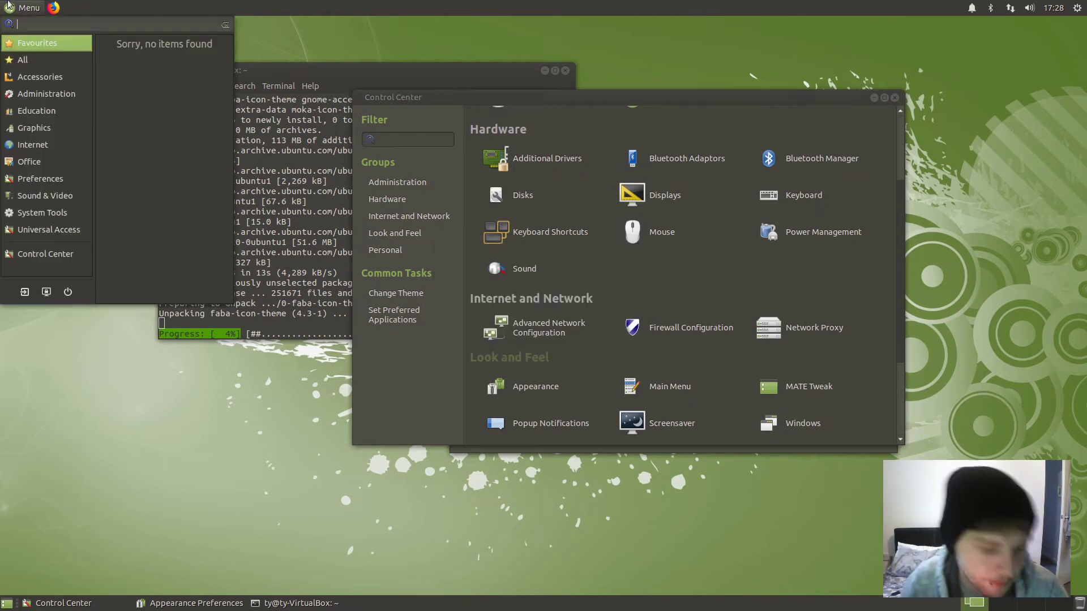
pyautogui.write('hel')
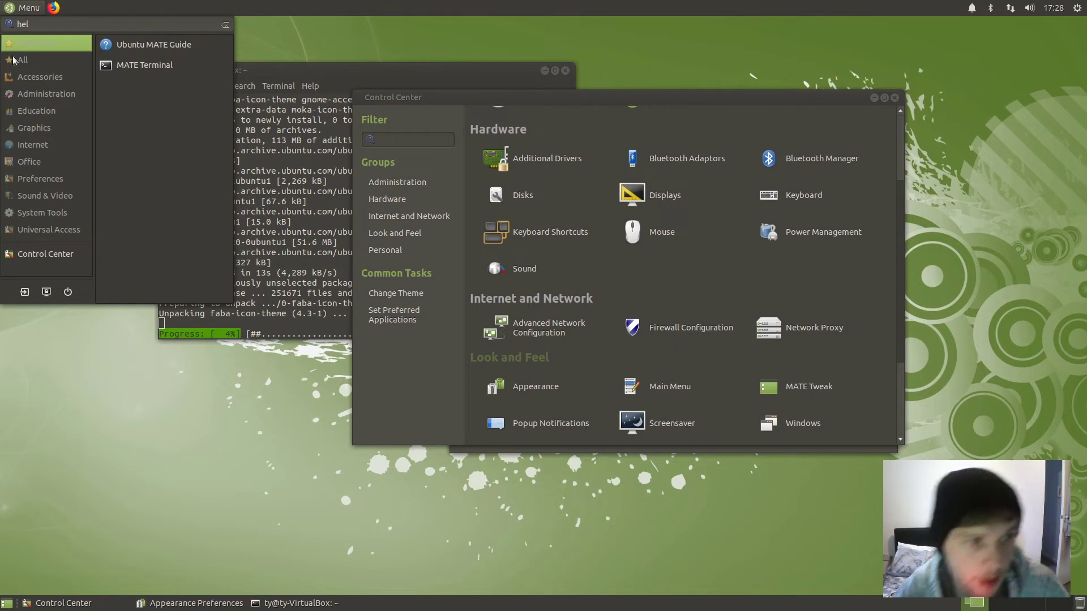
# - Launch the Ubuntu MATE Guide beside Control Center and page its contents down to Personalizing Ubuntu MATE
pyautogui.click(154, 44)
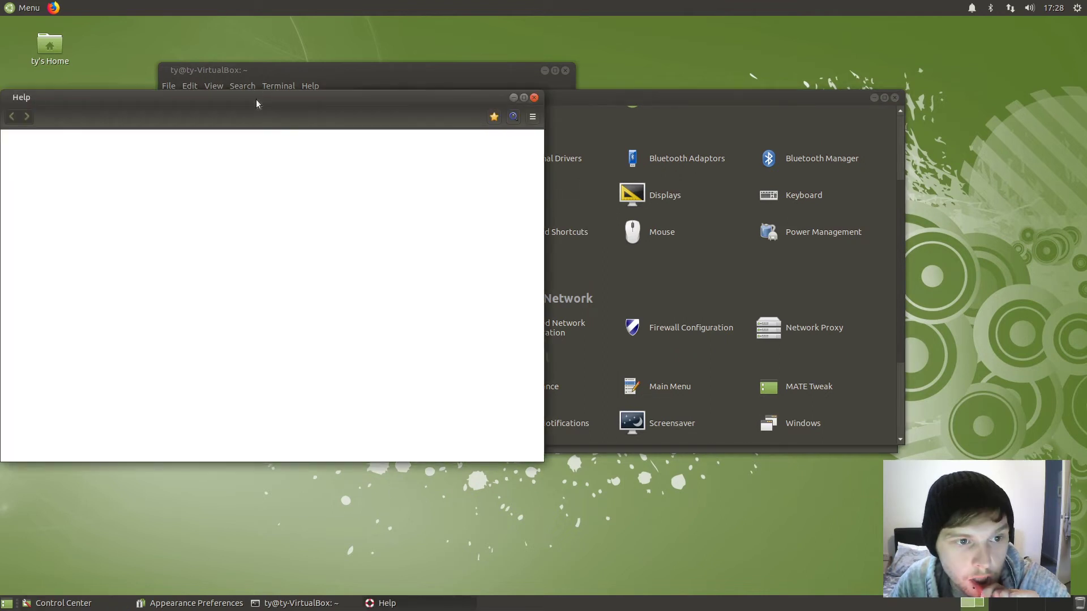
pyautogui.moveTo(264, 97); pyautogui.dragTo(525, 99)
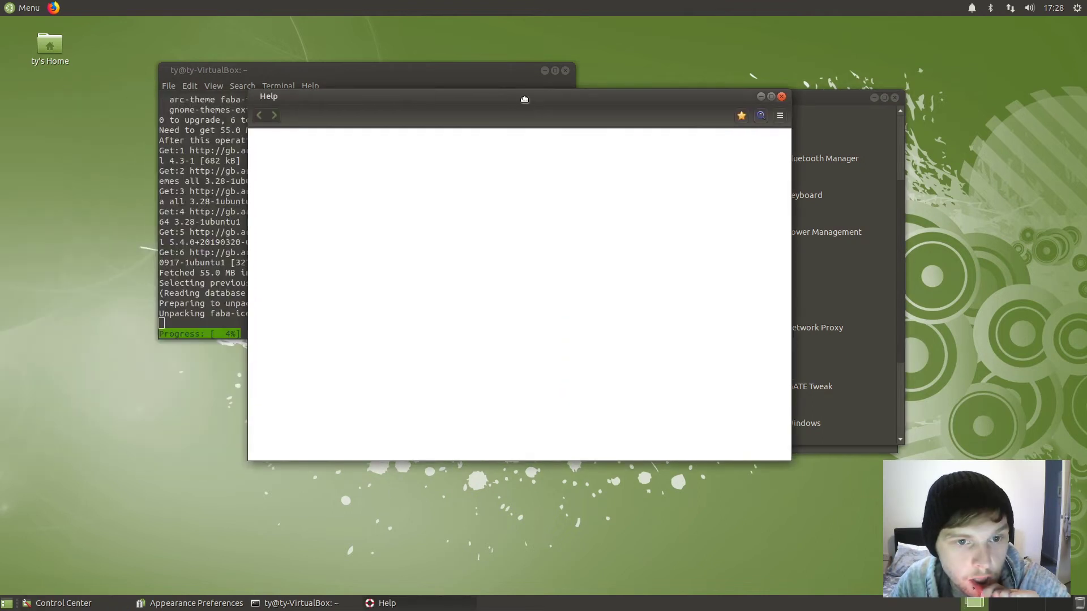
pyautogui.click(806, 96)
pyautogui.moveTo(683, 99); pyautogui.dragTo(766, 112)
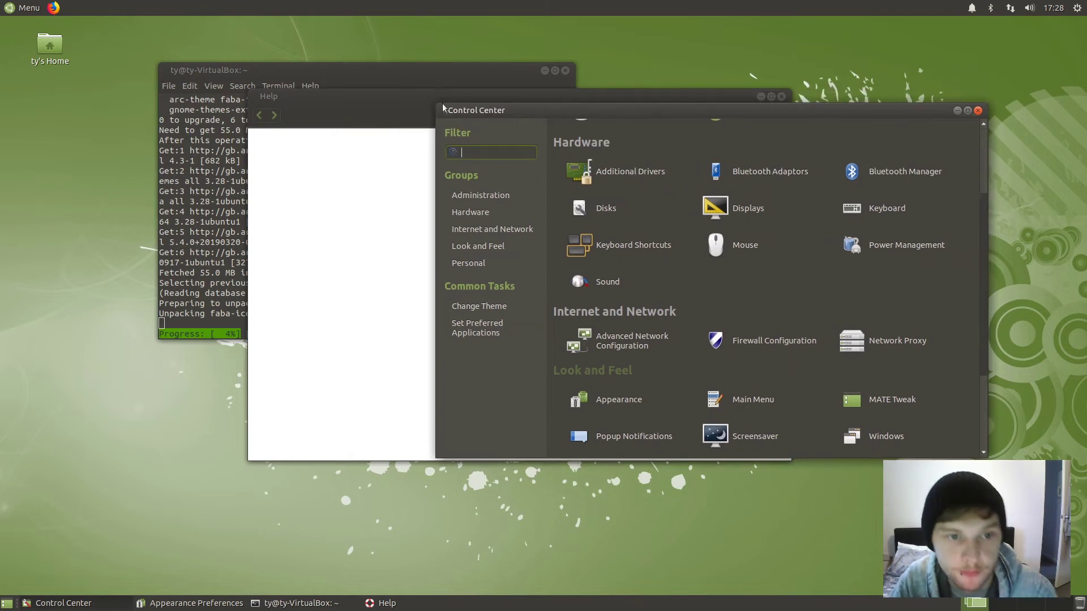
pyautogui.moveTo(408, 88); pyautogui.dragTo(341, 85)
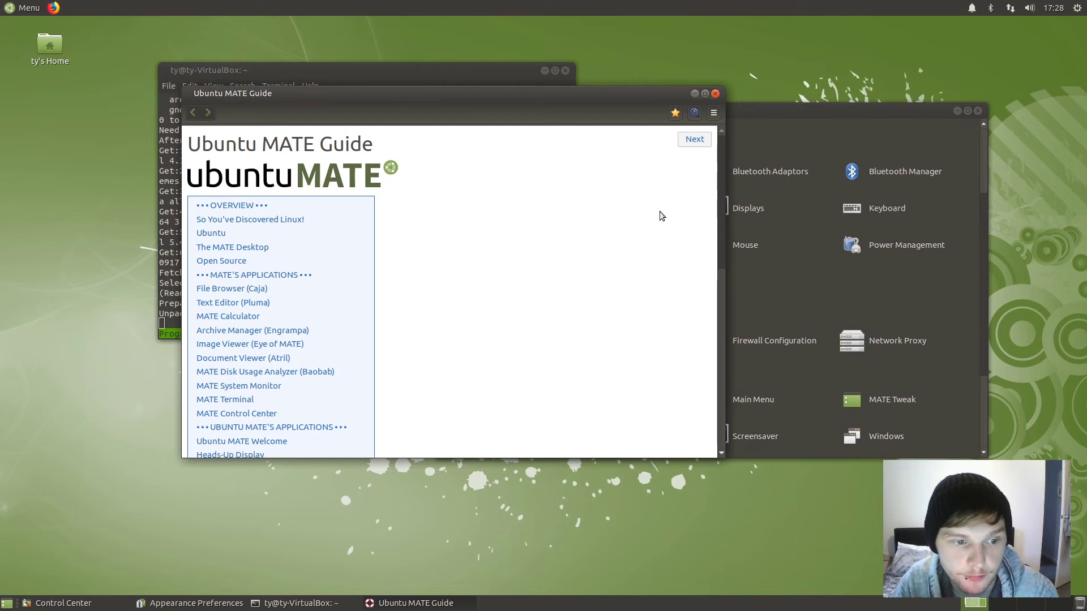
pyautogui.click(719, 300)
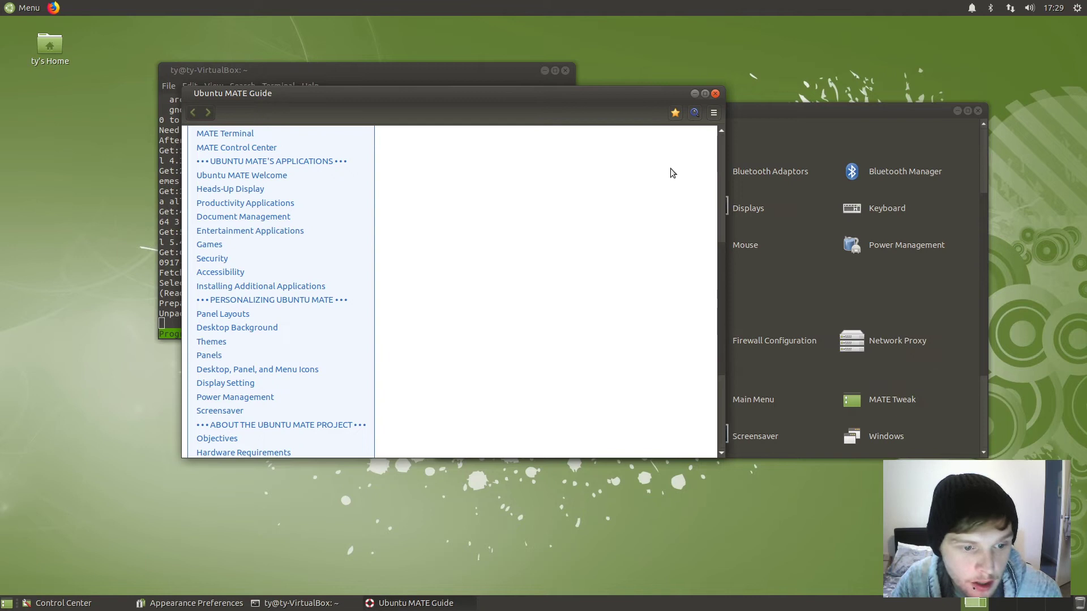
# - Close the Guide, launch LibreOffice from the Office menu, and start Firefox from the panel
pyautogui.click(716, 94)
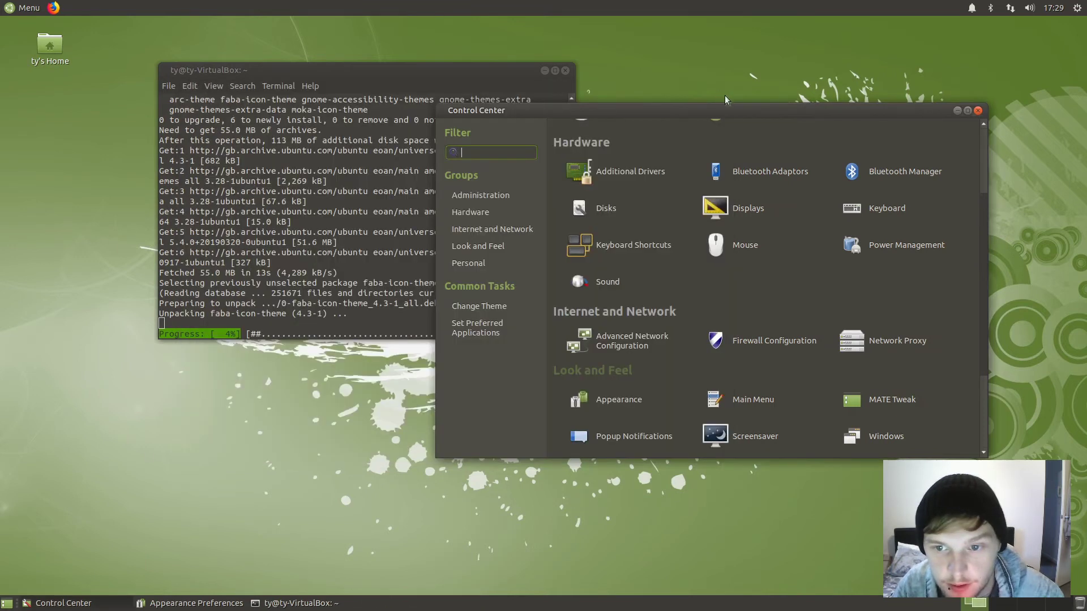
pyautogui.moveTo(284, 76)
pyautogui.mouseDown()
pyautogui.moveTo(290, 71)
pyautogui.moveTo(265, 76)
pyautogui.mouseUp()
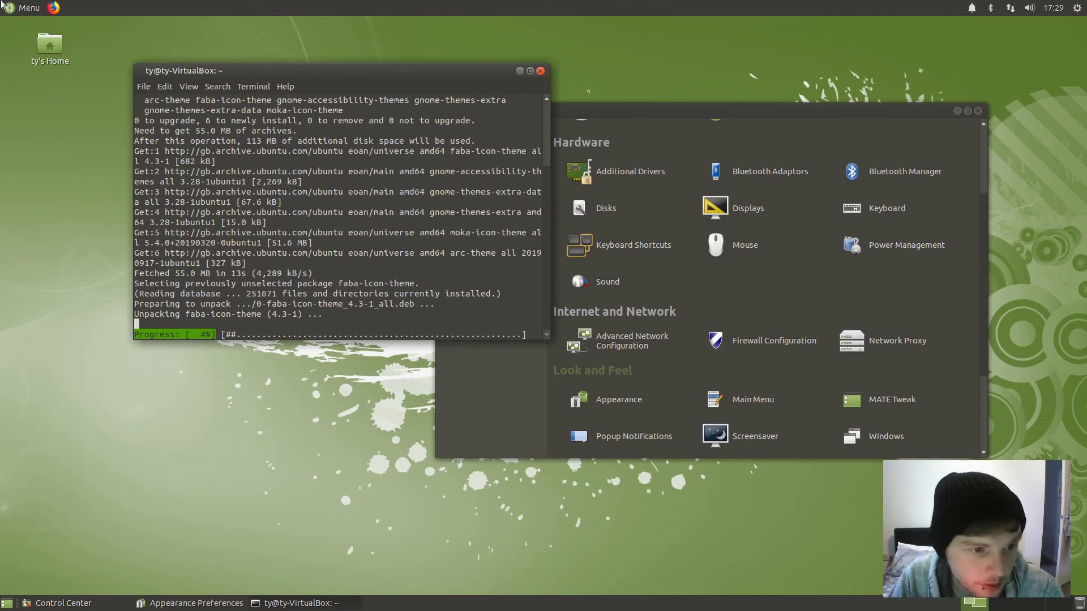
pyautogui.click(22, 7)
pyautogui.moveTo(50, 161)
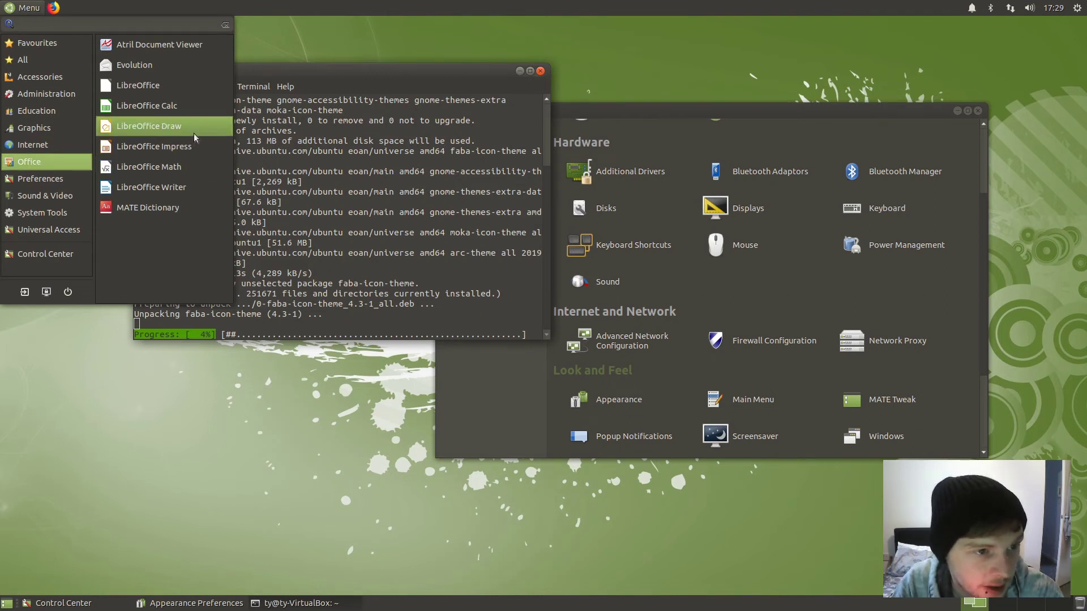
pyautogui.click(194, 184)
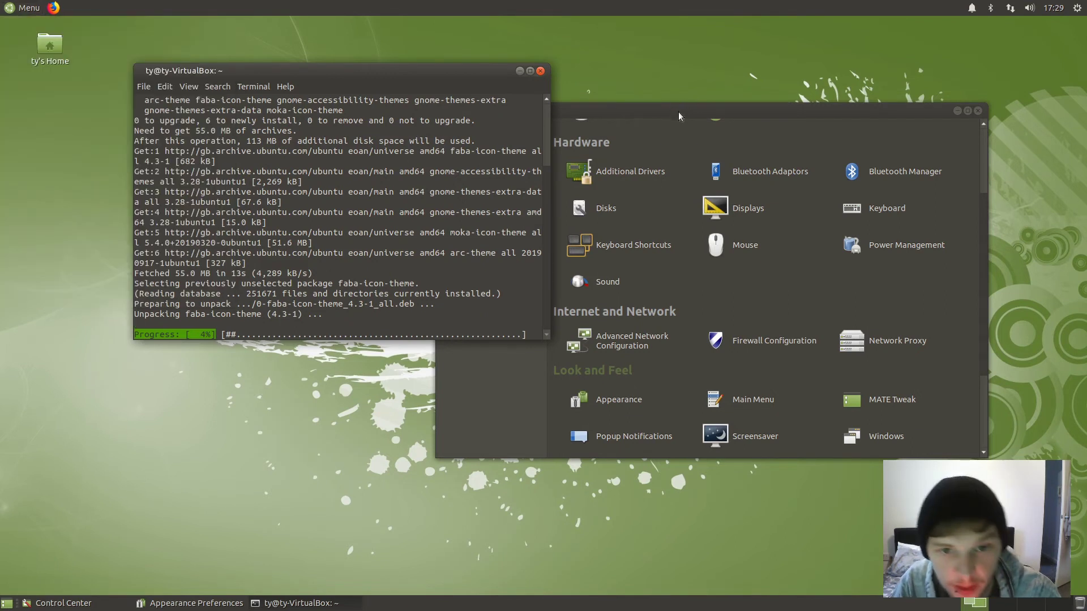
pyautogui.moveTo(390, 84); pyautogui.dragTo(357, 65)
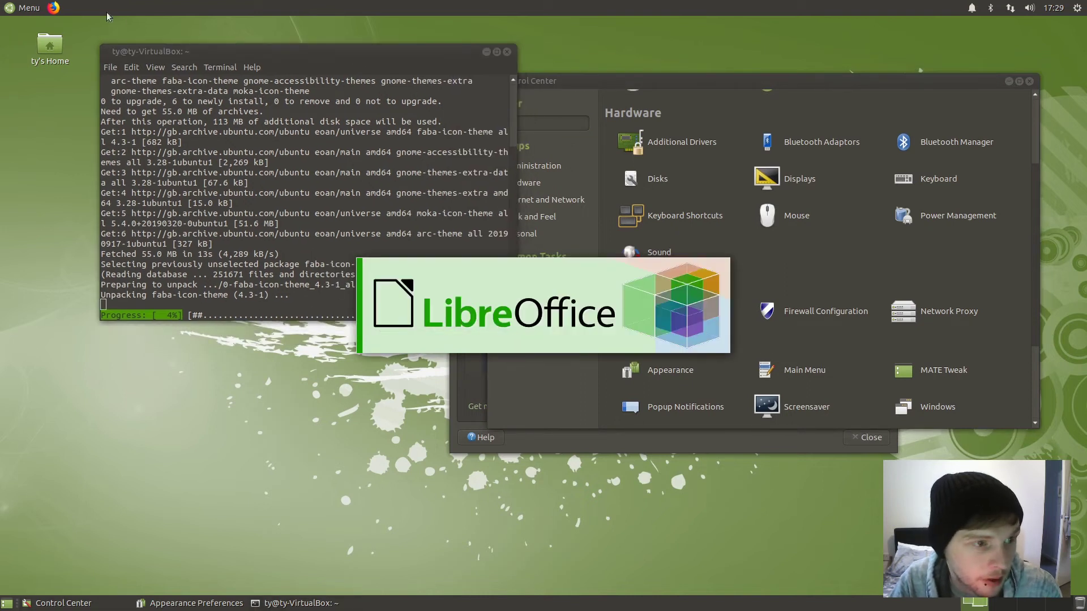
pyautogui.click(53, 8)
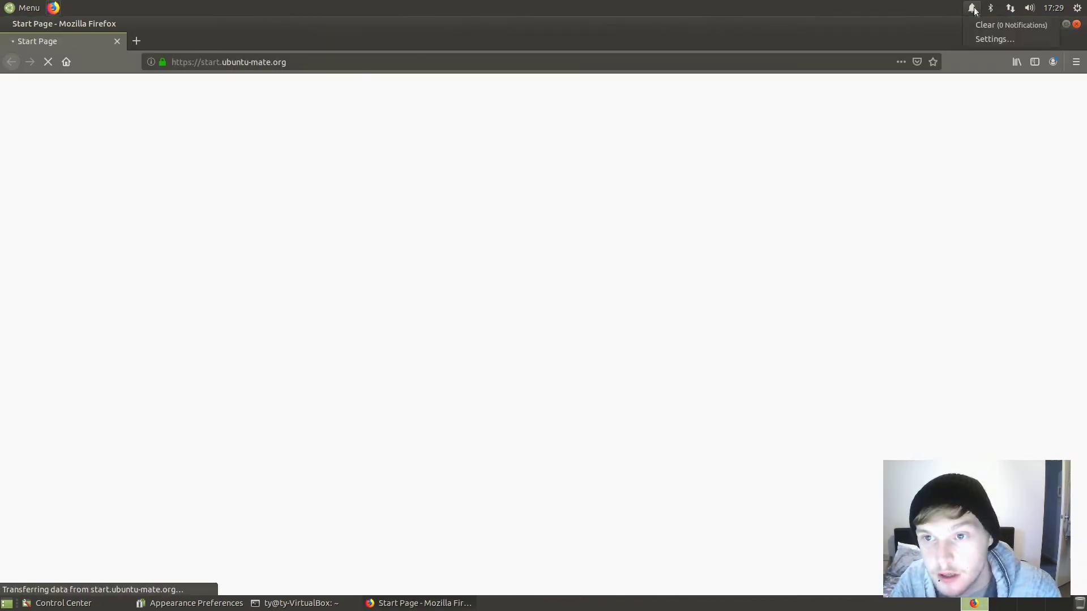
# - Check the panel's Bluetooth, network, volume, calendar and shutdown indicators
pyautogui.click(998, 9)
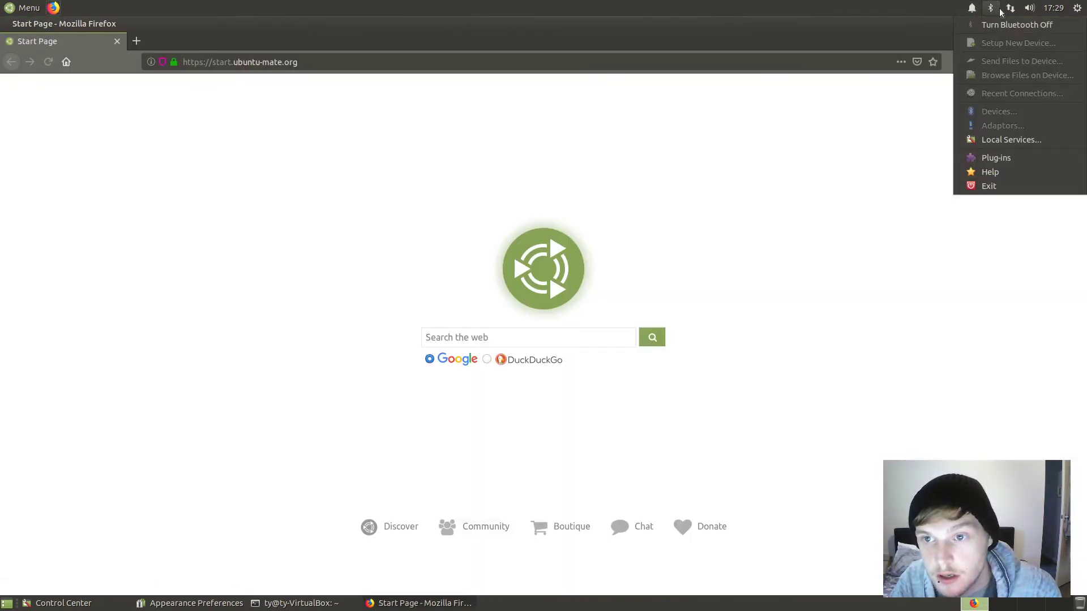
pyautogui.click(1017, 10)
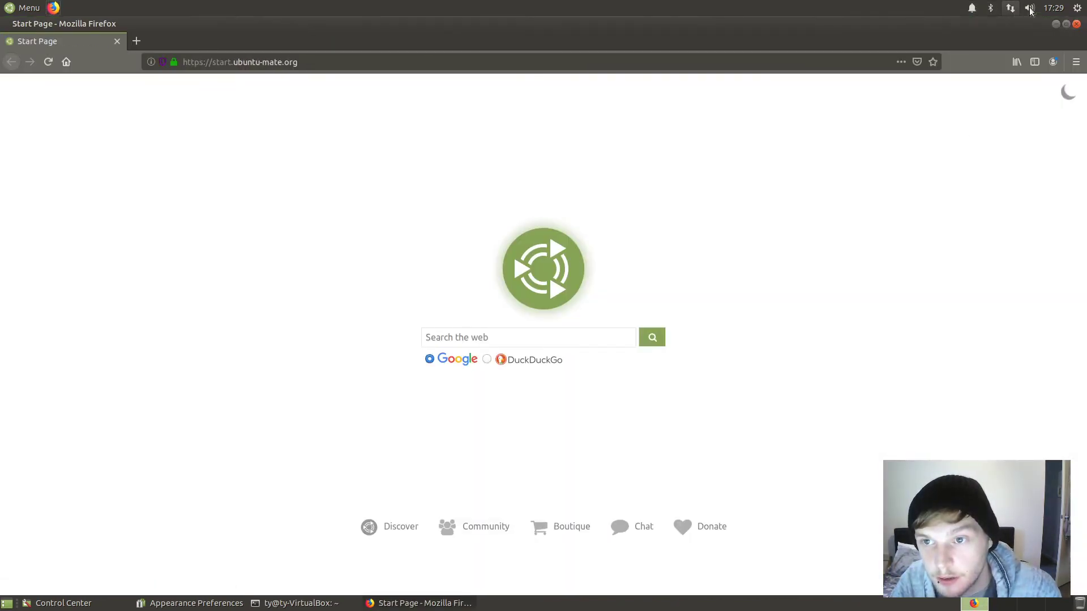
pyautogui.click(1029, 10)
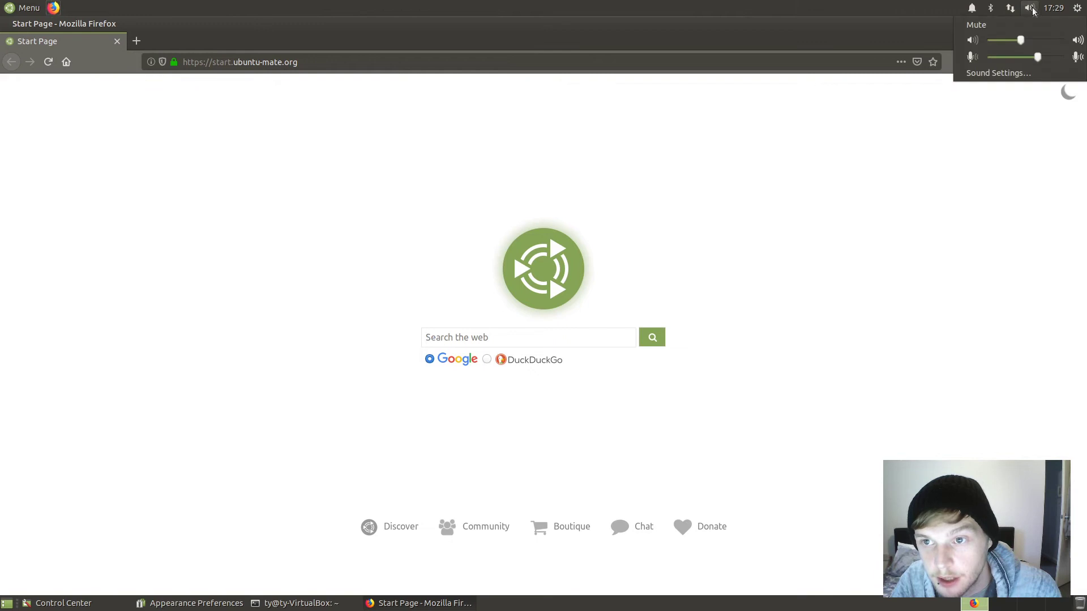
pyautogui.click(1063, 10)
pyautogui.click(1078, 8)
pyautogui.click(679, 197)
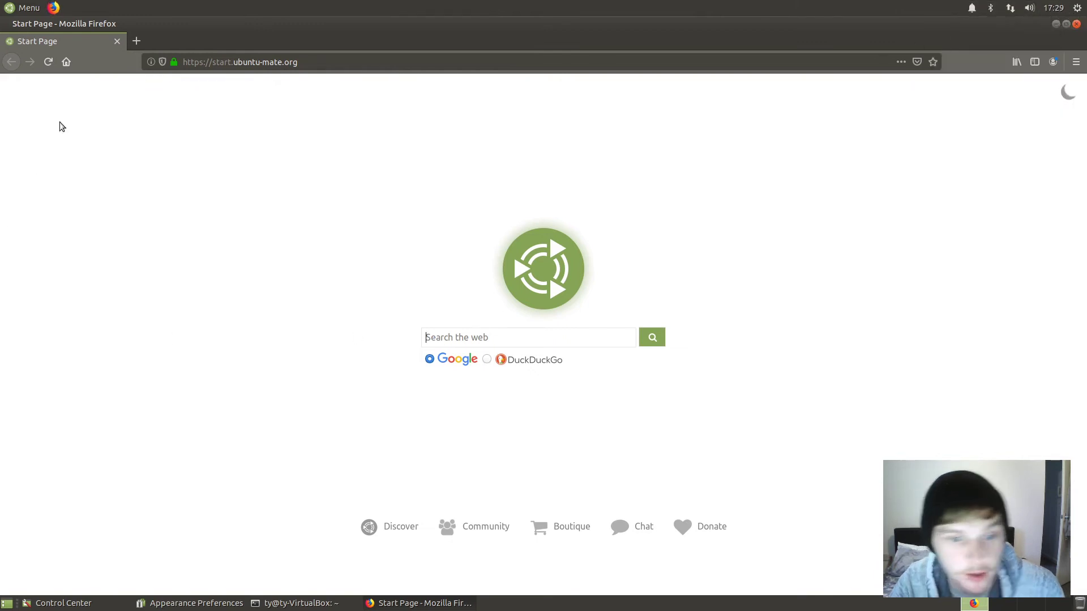
# - Load the YouTube home page, correcting the mistyped 'youtub' address to 'youtube'
pyautogui.click(653, 59)
pyautogui.write('youtub')
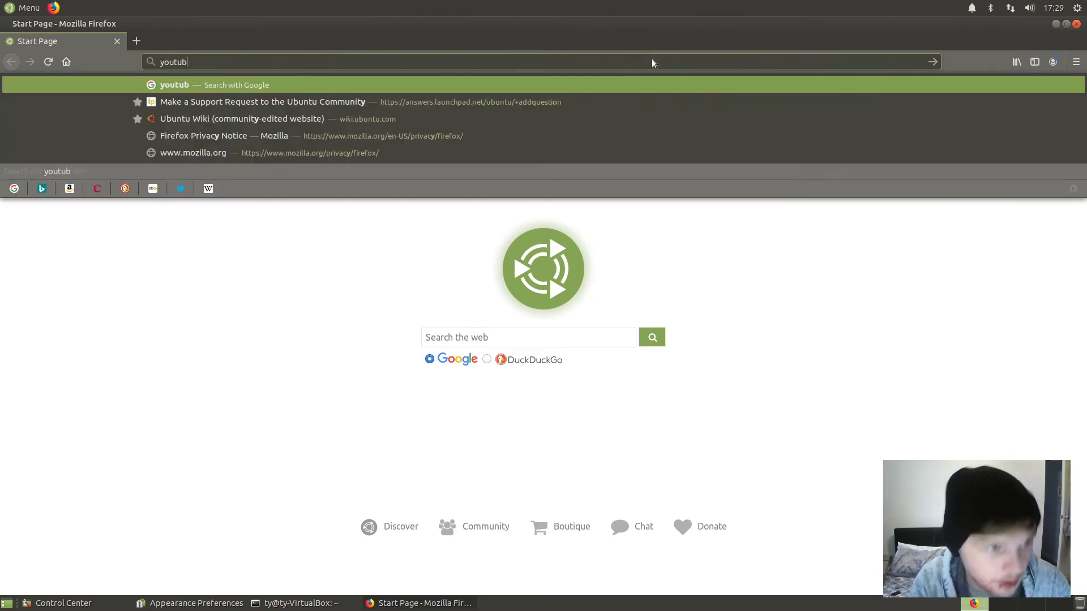
pyautogui.hotkey('ctrl', 'Return')
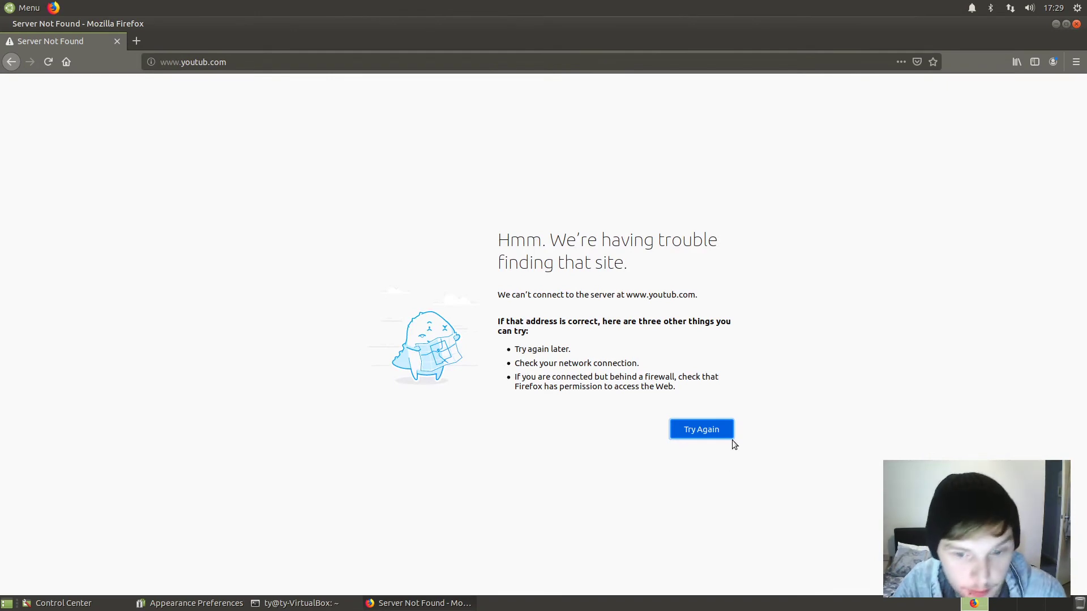
pyautogui.click(688, 432)
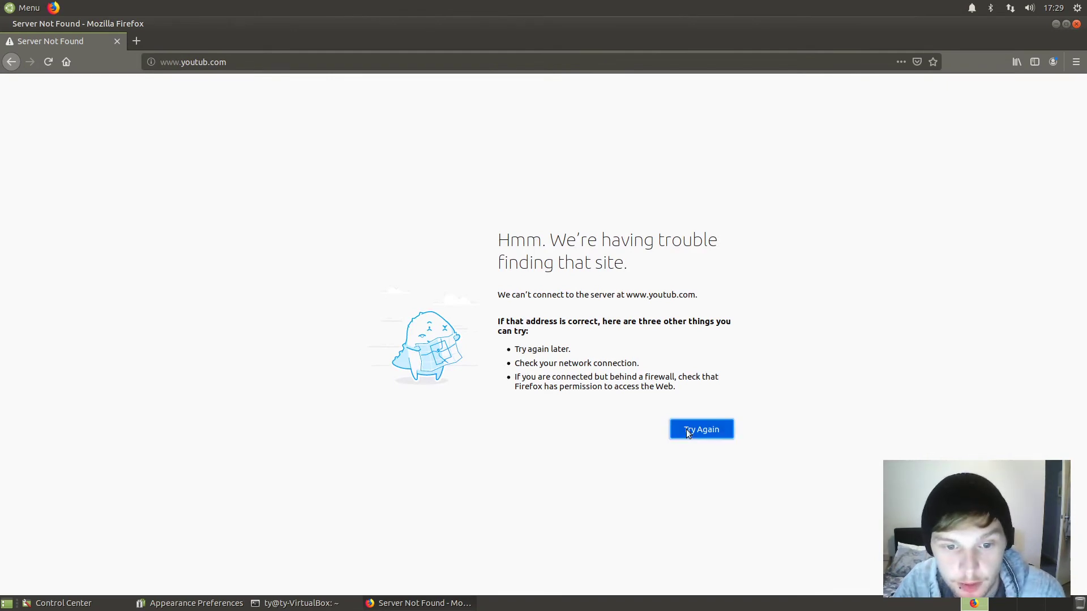
pyautogui.click(689, 431)
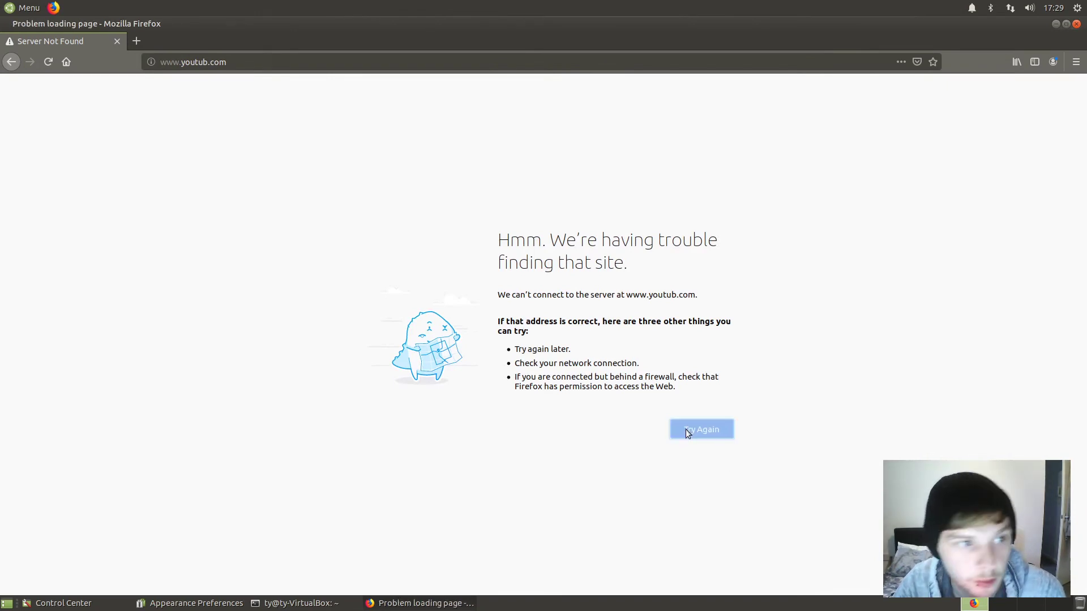
pyautogui.click(207, 62)
pyautogui.write('e')
pyautogui.press('Return')
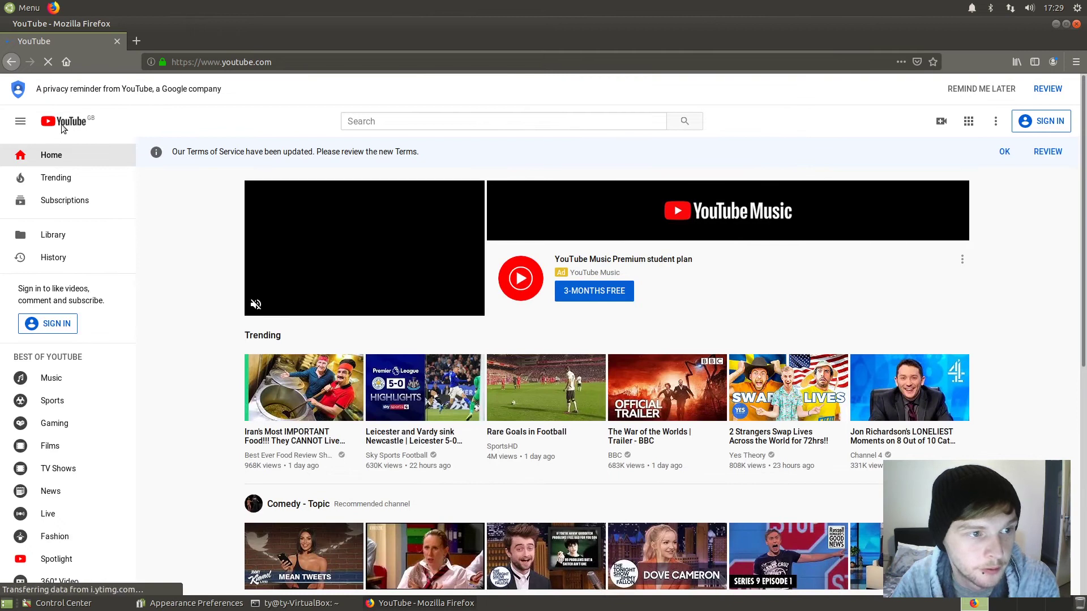
# - Open the YouTube logo link in two new tabs
pyautogui.rightClick(62, 121)
pyautogui.click(113, 129)
pyautogui.rightClick(46, 117)
pyautogui.click(101, 122)
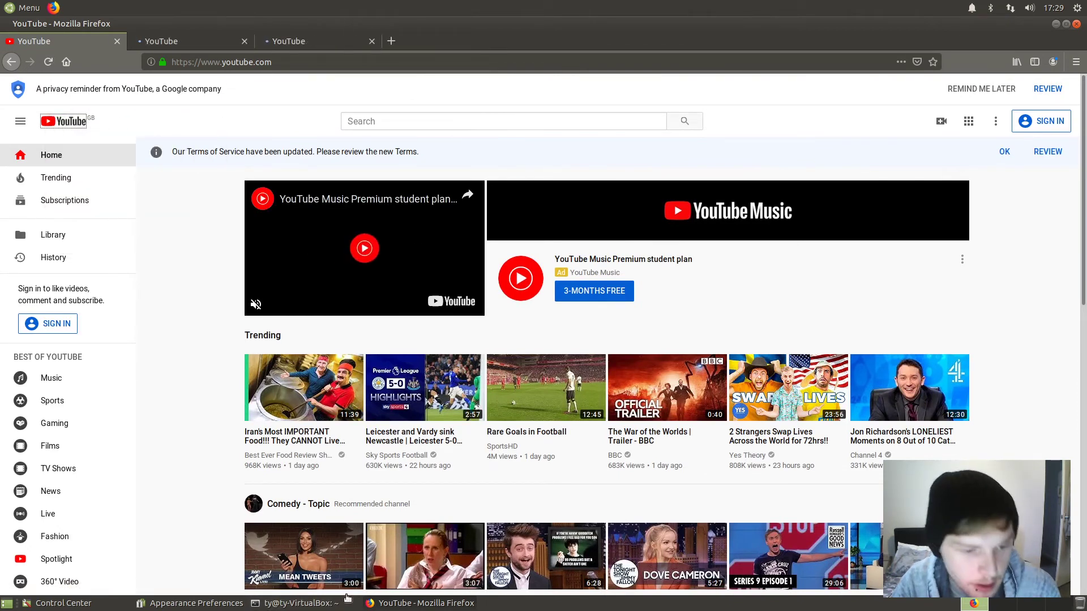
# - Minimize the terminal, cycle windows with Alt+Tab, and minimize Firefox
pyautogui.click(252, 603)
pyautogui.click(250, 603)
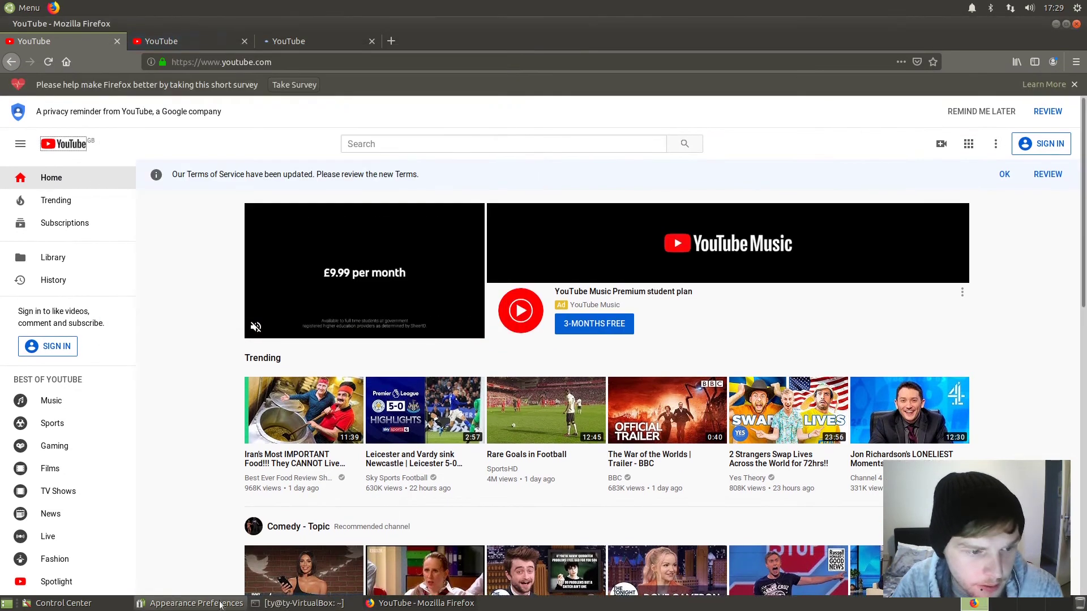
pyautogui.click(227, 600)
pyautogui.hotkey('alt', 'Tab')
pyautogui.press('Tab')
pyautogui.press('Tab')
pyautogui.press('Tab')
pyautogui.press('Tab')
pyautogui.press('Tab')
pyautogui.press('Tab')
pyautogui.press('Tab')
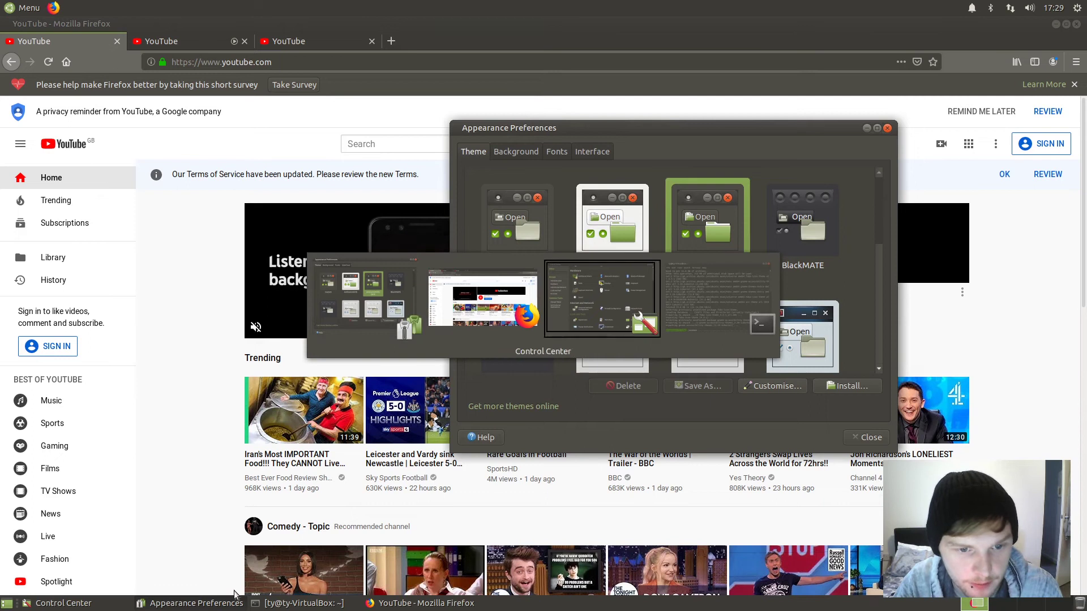
pyautogui.press('Tab')
pyautogui.press('Tab')
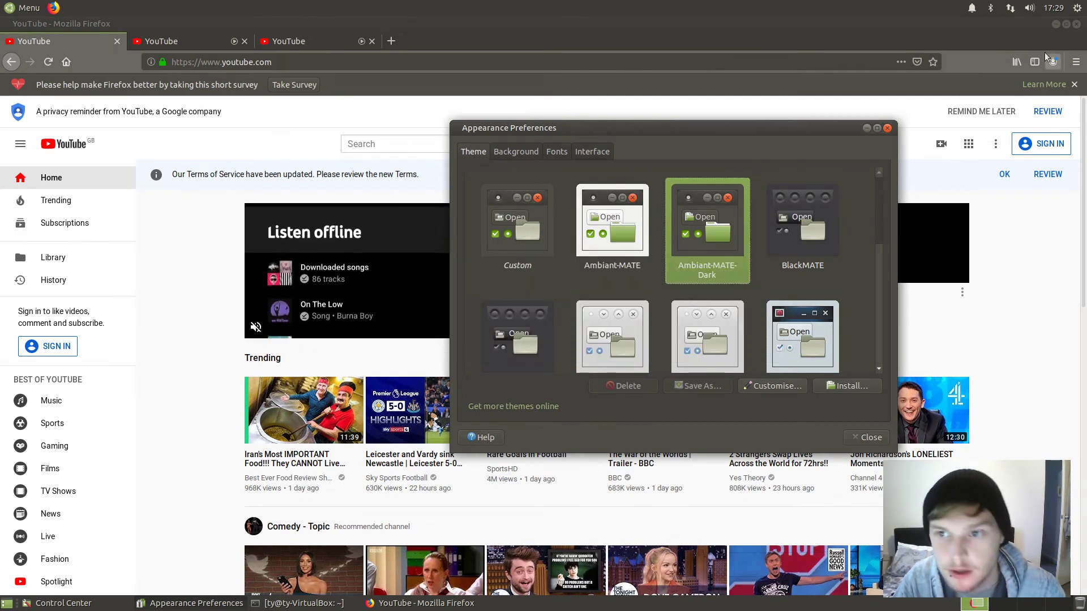
pyautogui.click(1063, 26)
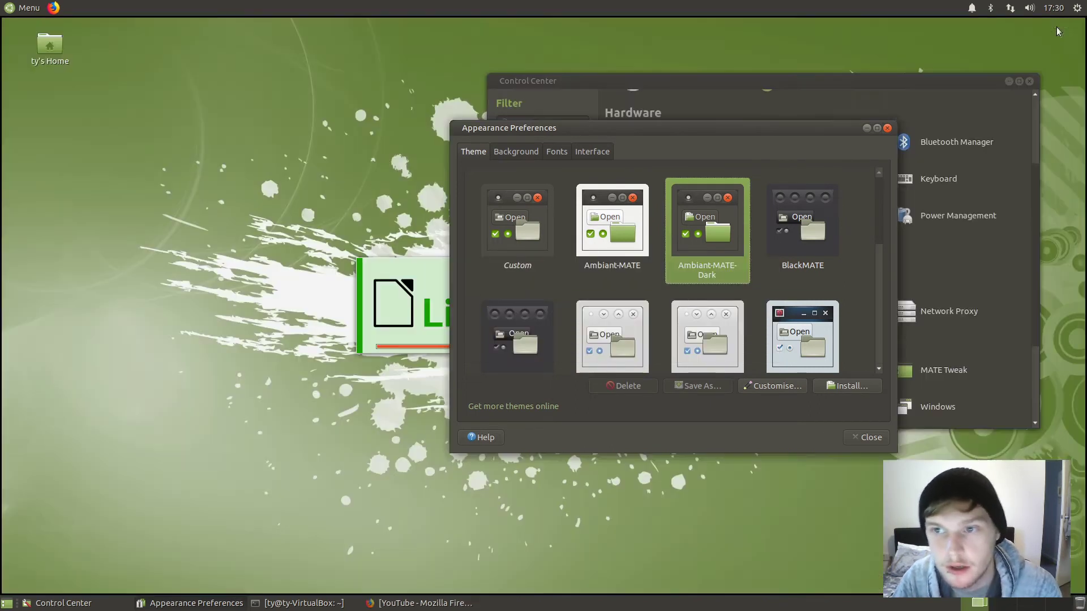
# - Open the Caja file manager via a menu search for 'file'
pyautogui.click(27, 7)
pyautogui.click(51, 61)
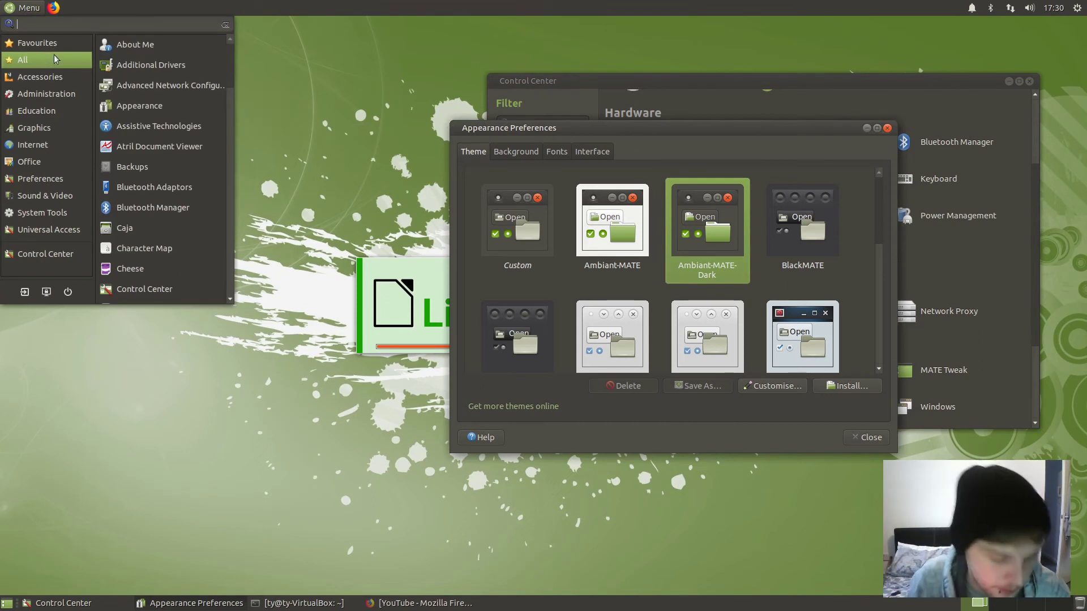
pyautogui.write('file')
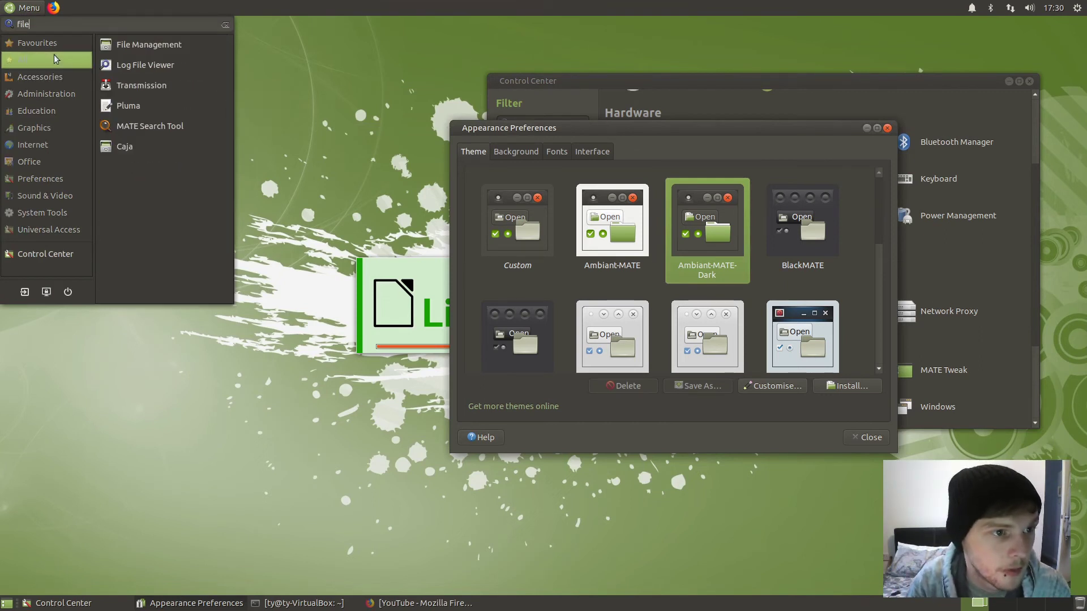
pyautogui.press('Down')
pyautogui.press('Down')
pyautogui.press('Down')
pyautogui.press('Down')
pyautogui.press('Down')
pyautogui.press('Down')
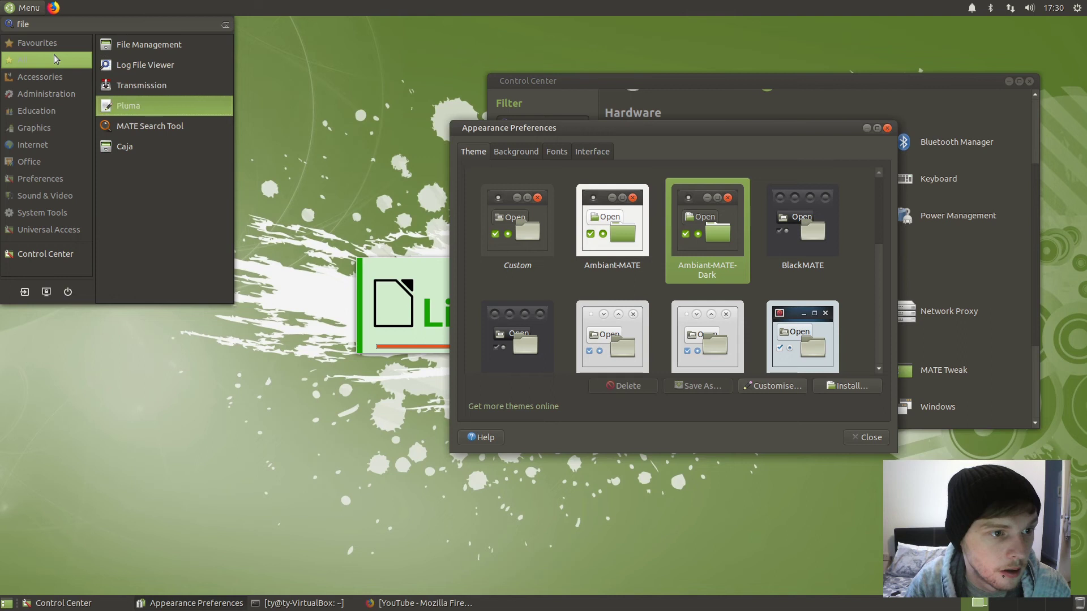
pyautogui.press('Return')
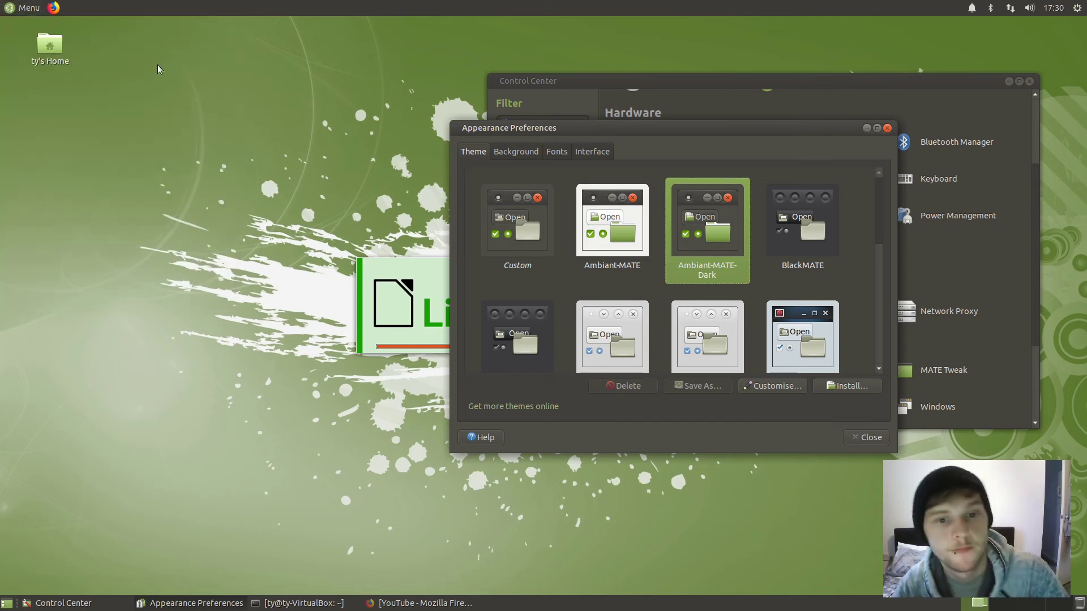
# - Search the menu for 'plu' without launching anything, then move Appearance Preferences top left
pyautogui.click(10, 3)
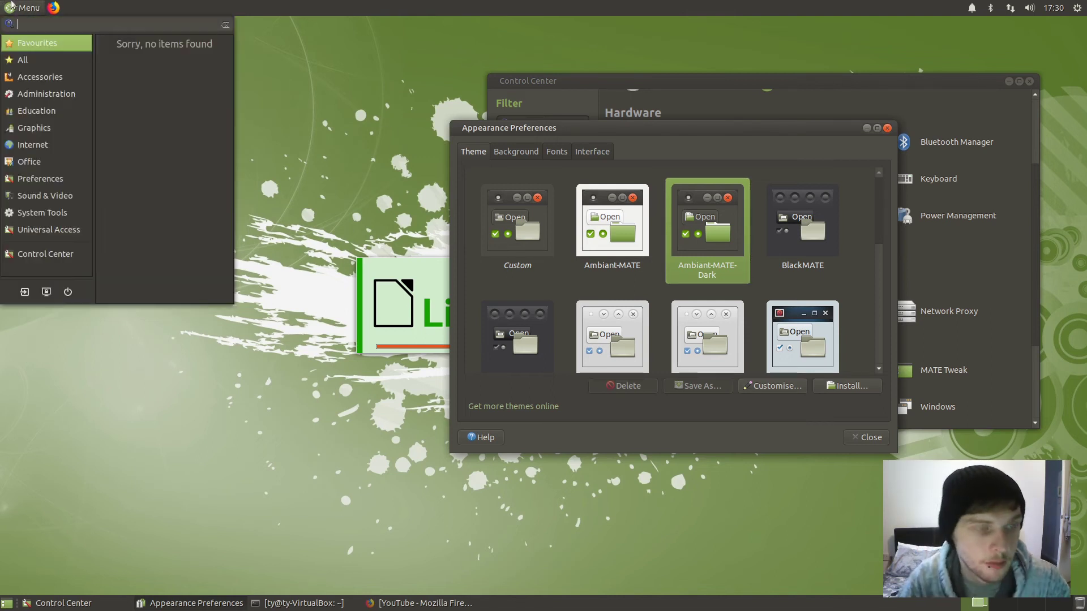
pyautogui.write('plu')
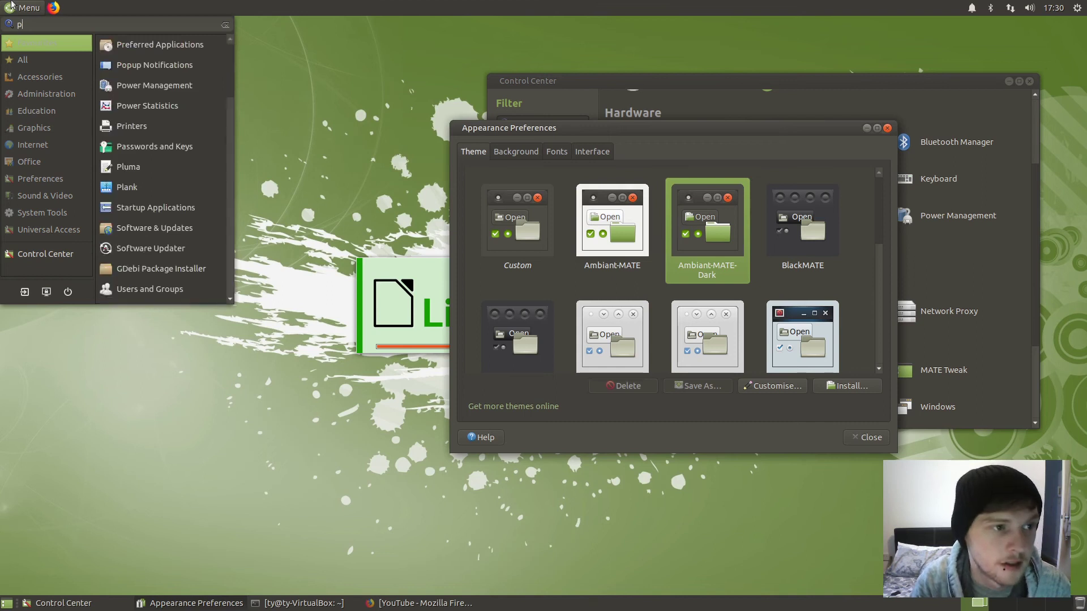
pyautogui.click(11, 4)
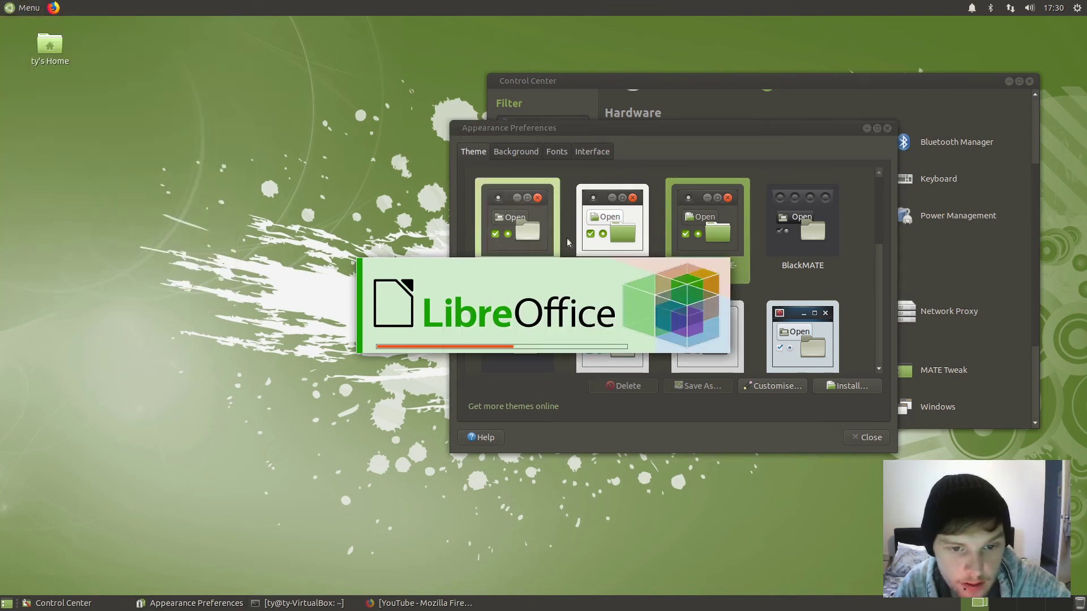
pyautogui.moveTo(523, 318); pyautogui.dragTo(104, 243)
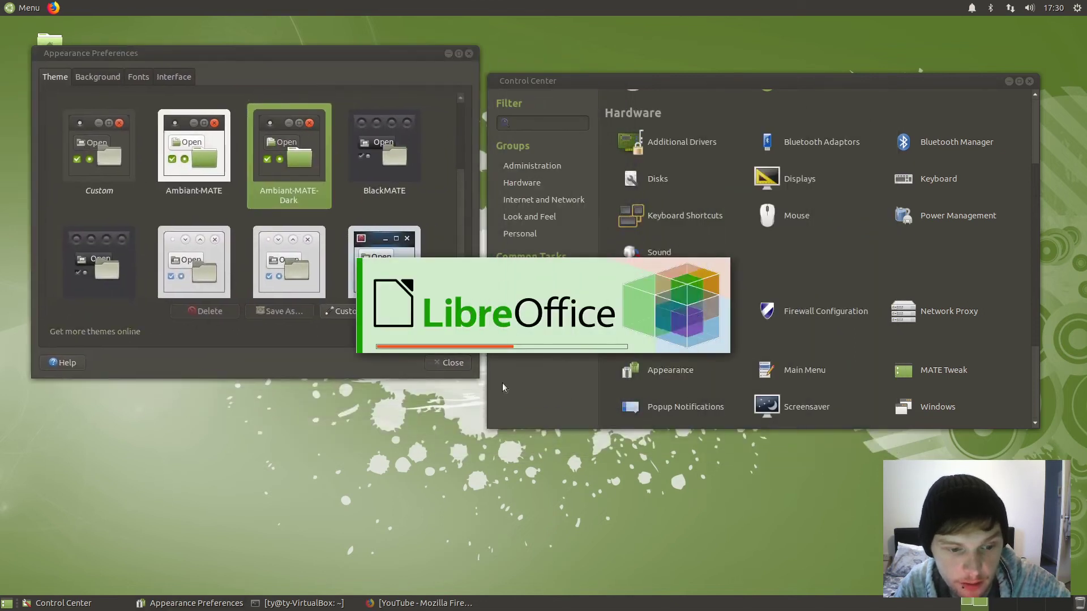
# - Review the terminal's install output, minimize it, and raise Control Center
pyautogui.click(304, 603)
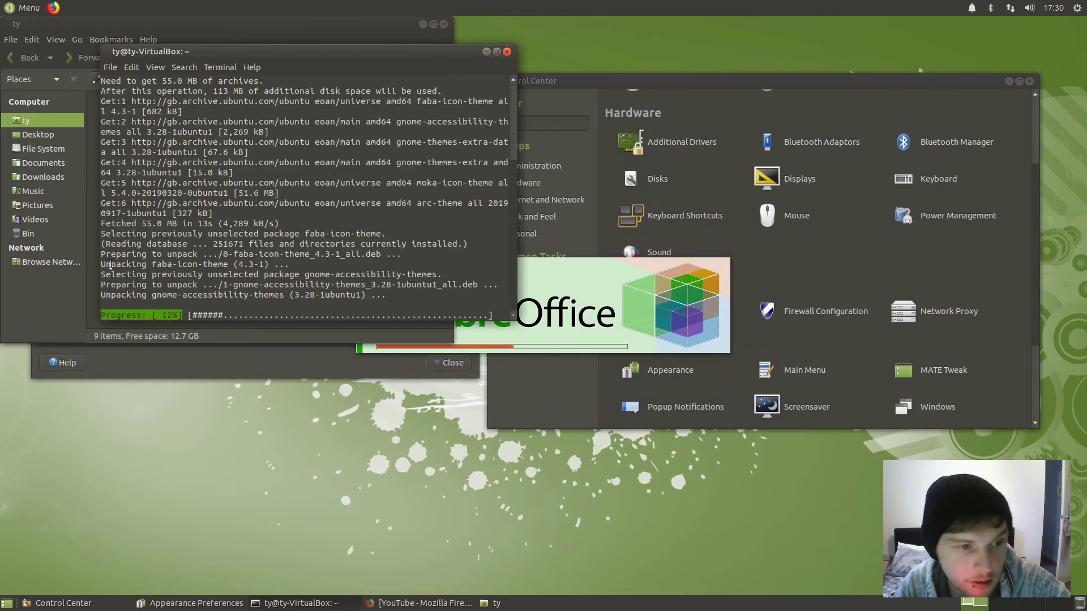
pyautogui.scroll(4, 307, 276)
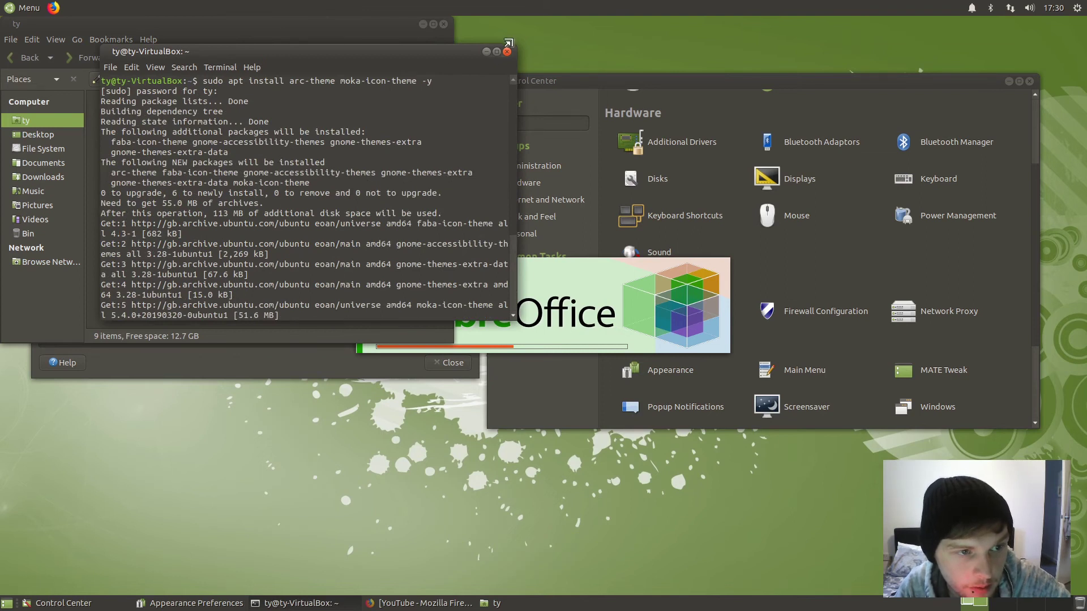
pyautogui.click(486, 52)
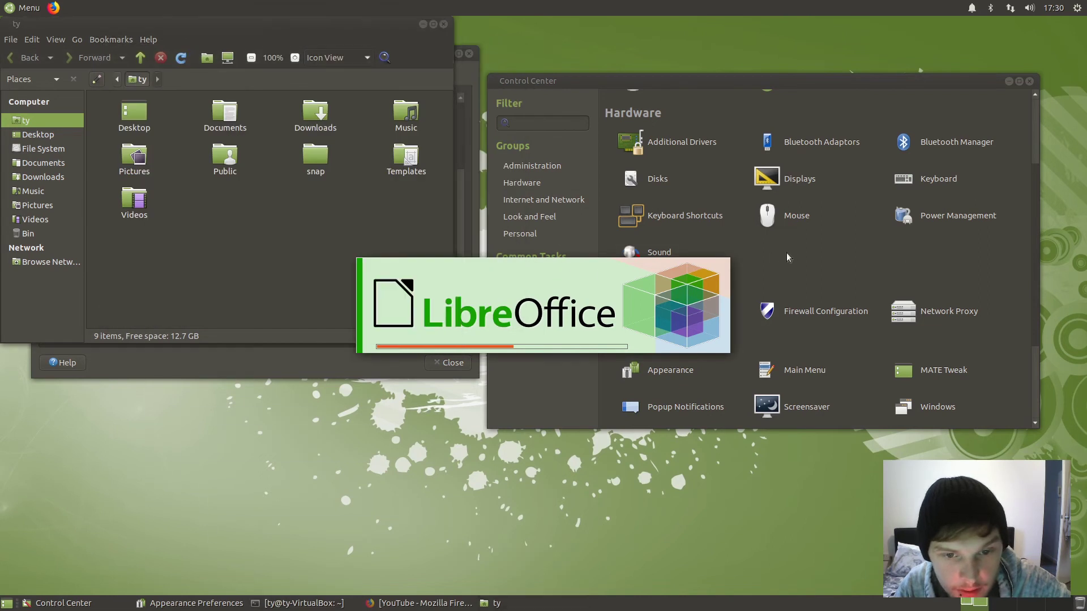
pyautogui.click(742, 82)
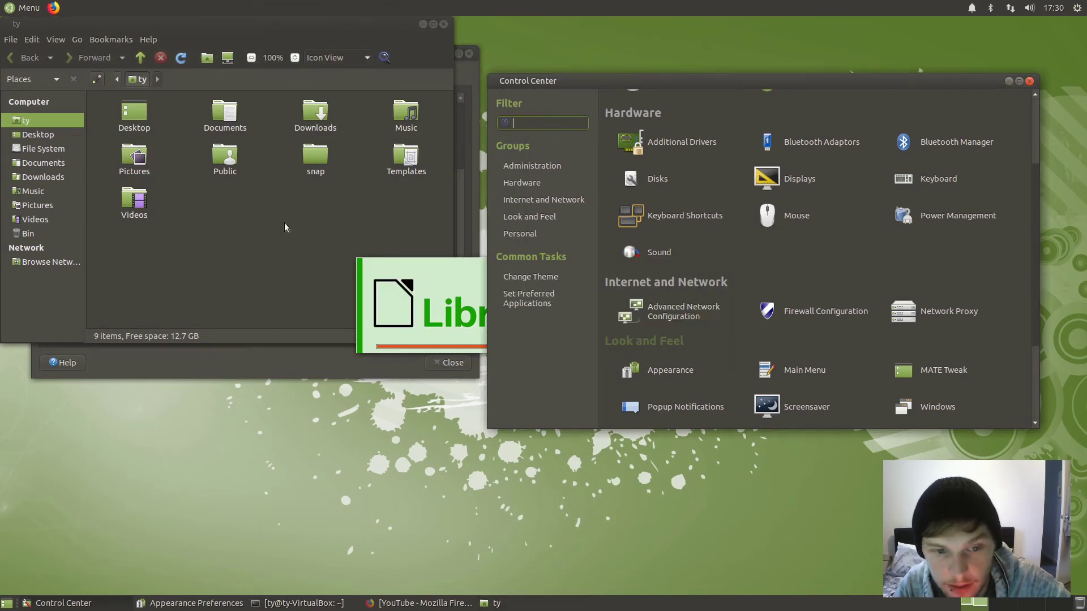
# - Start Firefox from the panel and Shotwell from the applications menu
pyautogui.click(53, 7)
pyautogui.click(26, 7)
pyautogui.moveTo(45, 128)
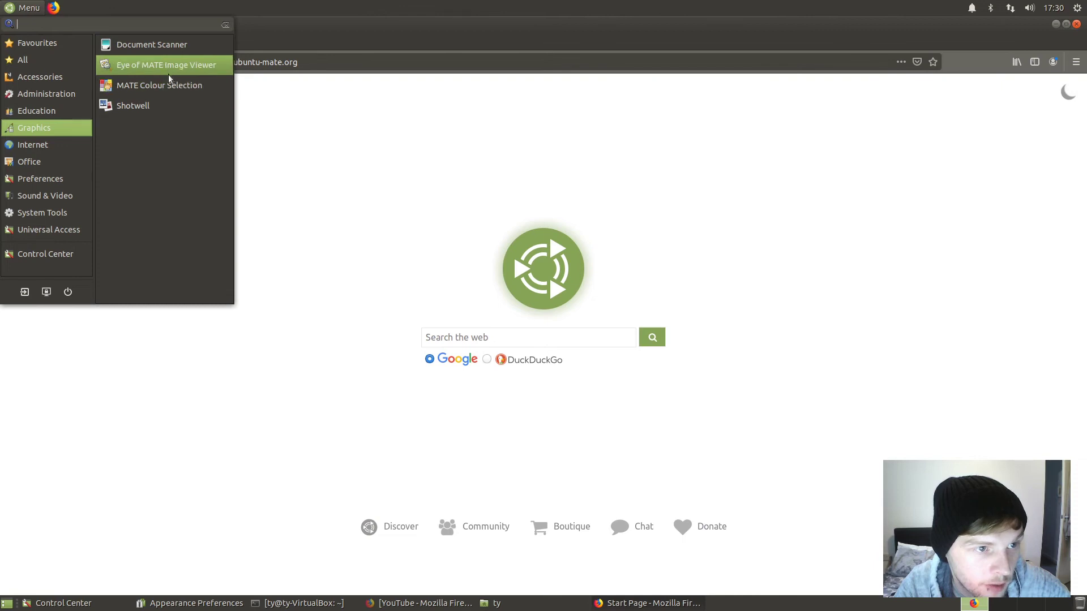
pyautogui.click(277, 118)
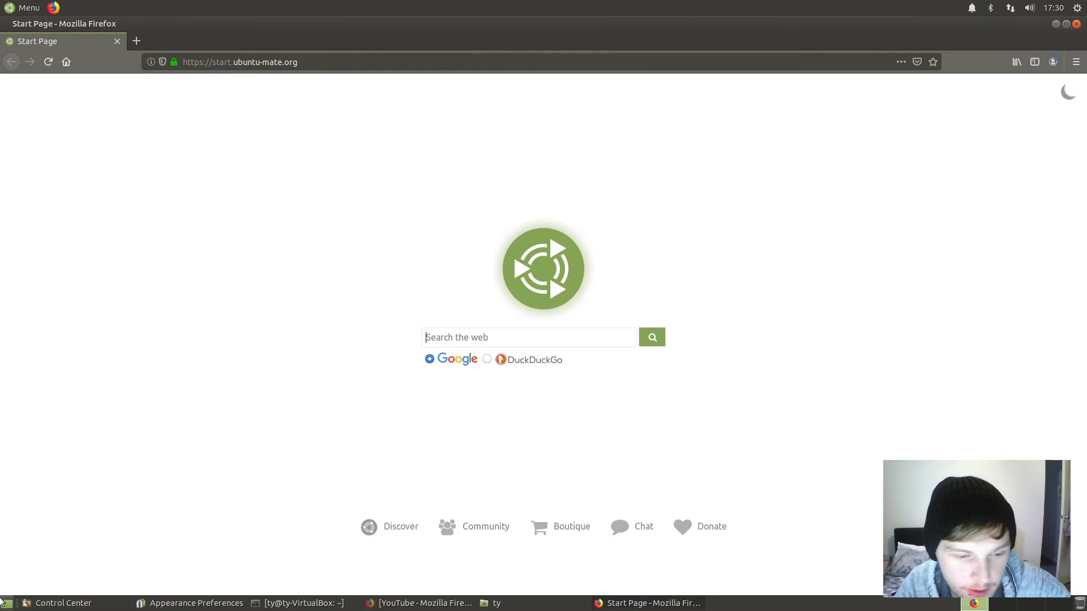
# - Browse the menu's Graphics category and launch the Transmission torrent client
pyautogui.click(22, 7)
pyautogui.click(44, 128)
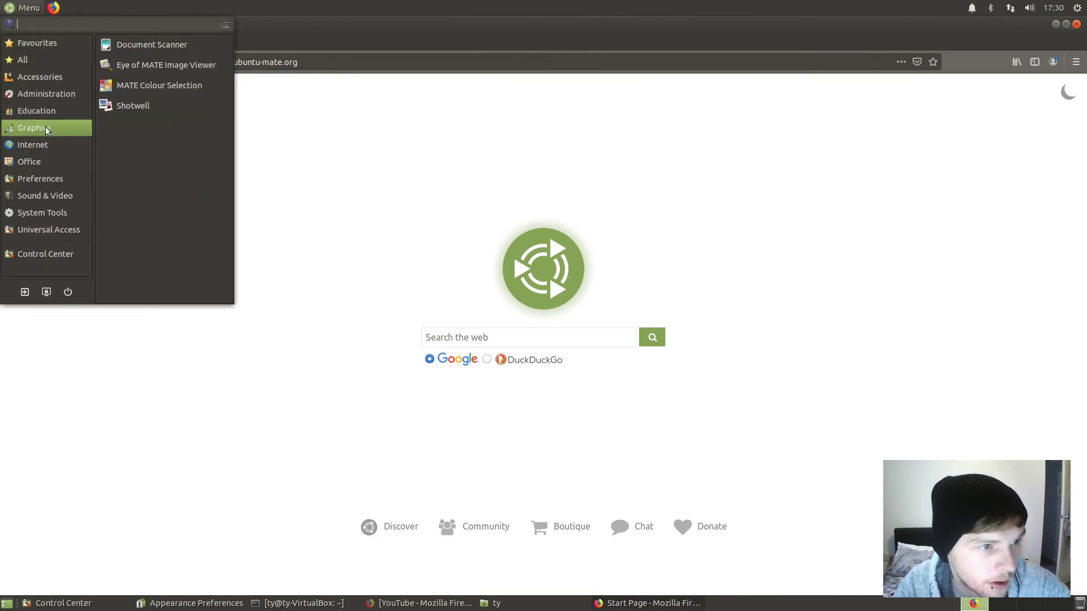
pyautogui.moveTo(46, 139)
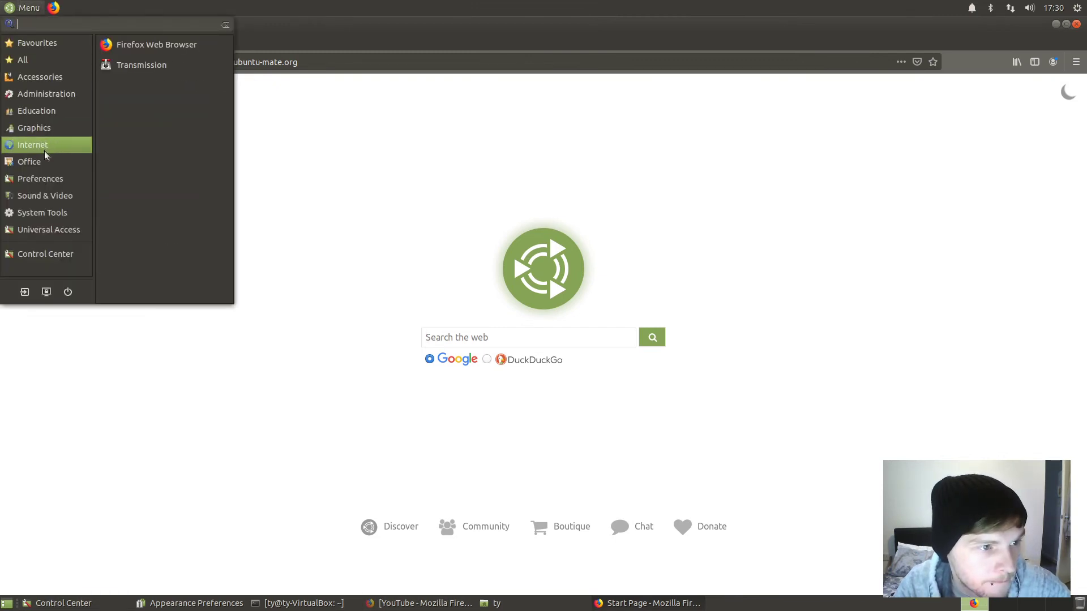
pyautogui.moveTo(68, 94)
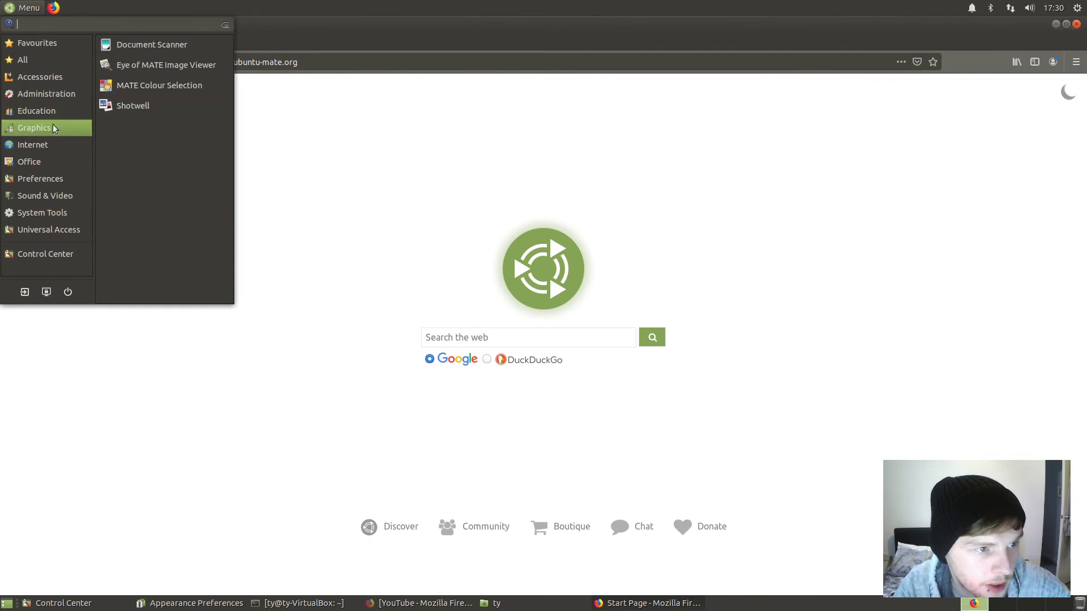
pyautogui.moveTo(43, 162)
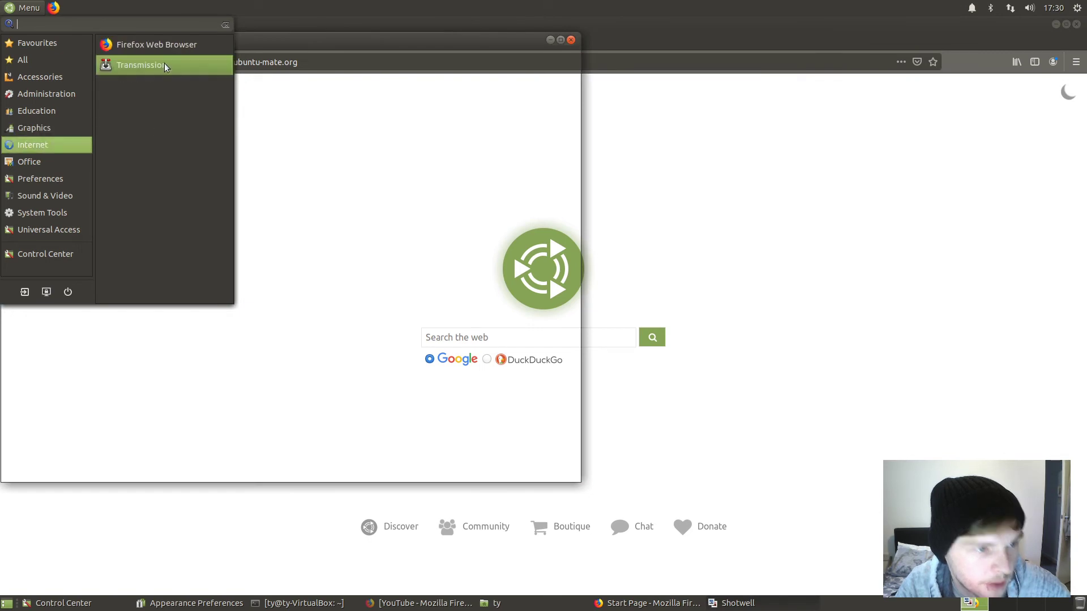
pyautogui.click(753, 204)
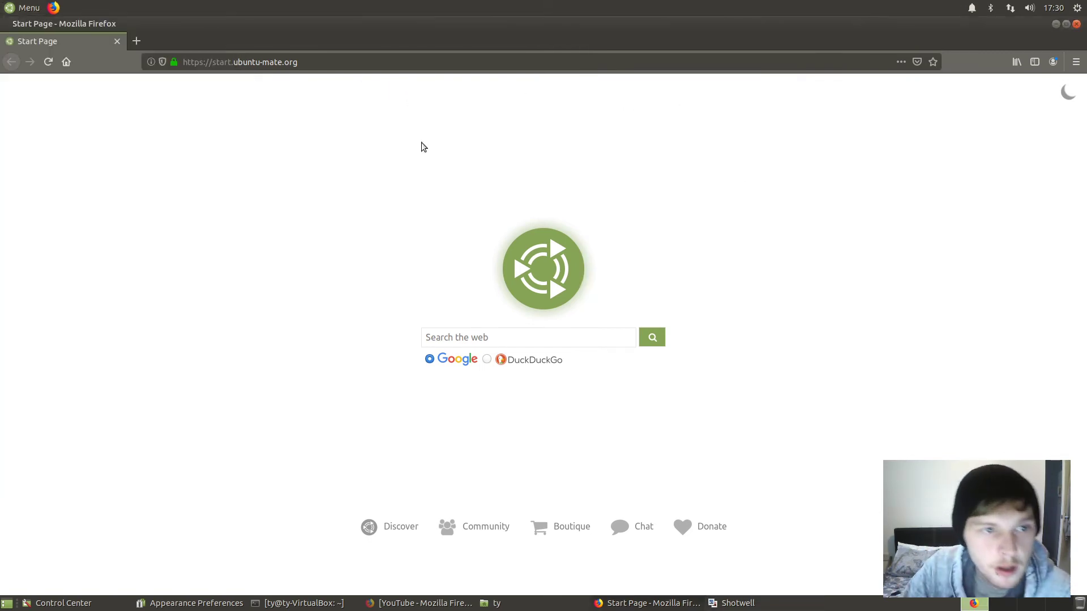
# - Cycle windows from the taskbar, inspect the terminal's install output, and switch to workspace 2
pyautogui.click(727, 605)
pyautogui.click(727, 605)
pyautogui.click(496, 604)
pyautogui.click(425, 603)
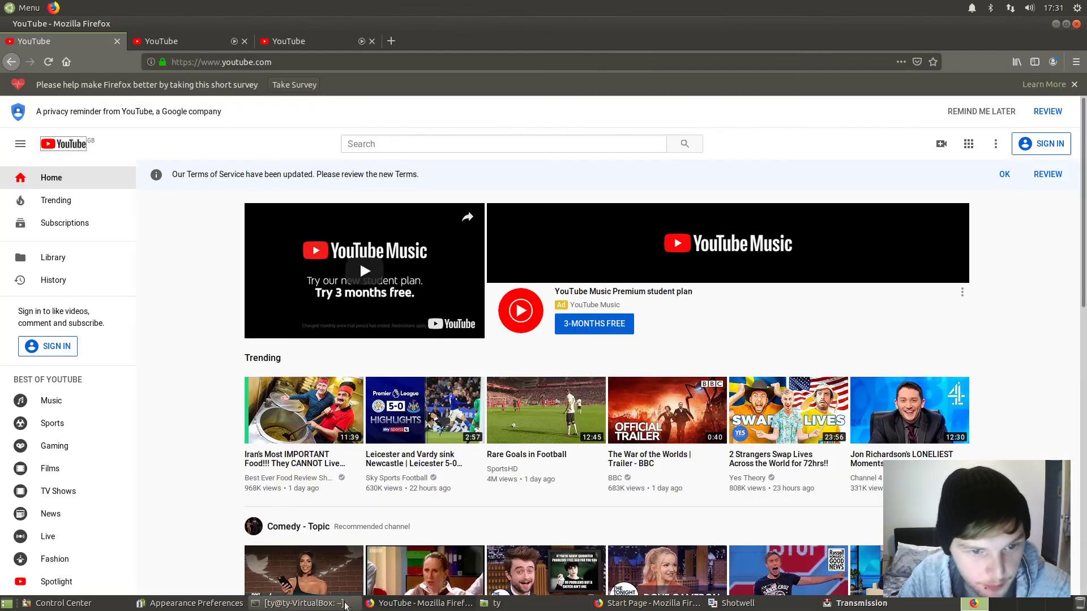
pyautogui.click(310, 604)
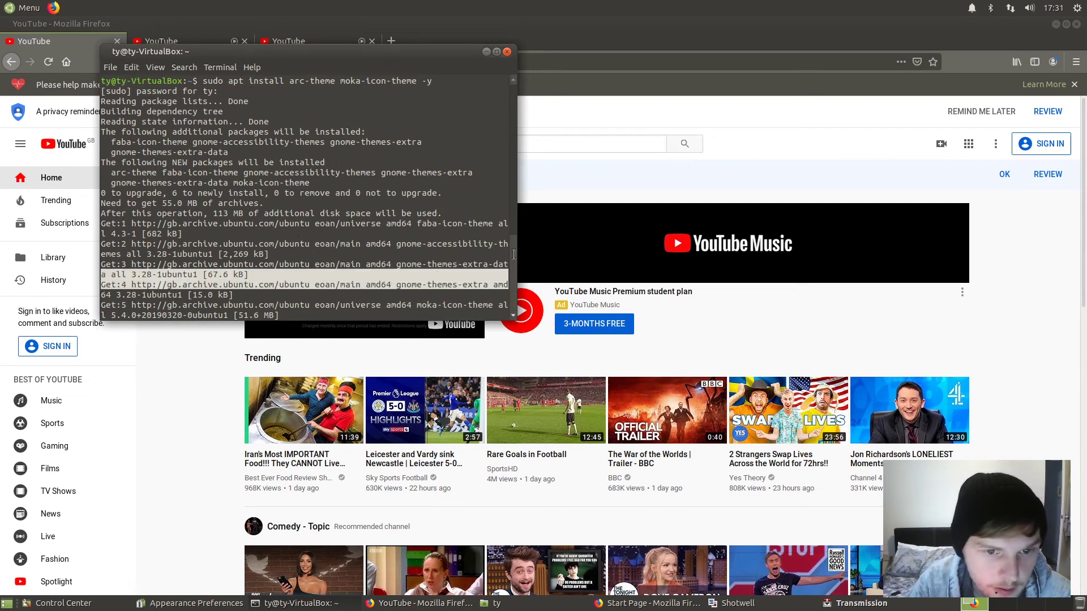
pyautogui.moveTo(511, 274); pyautogui.dragTo(504, 295)
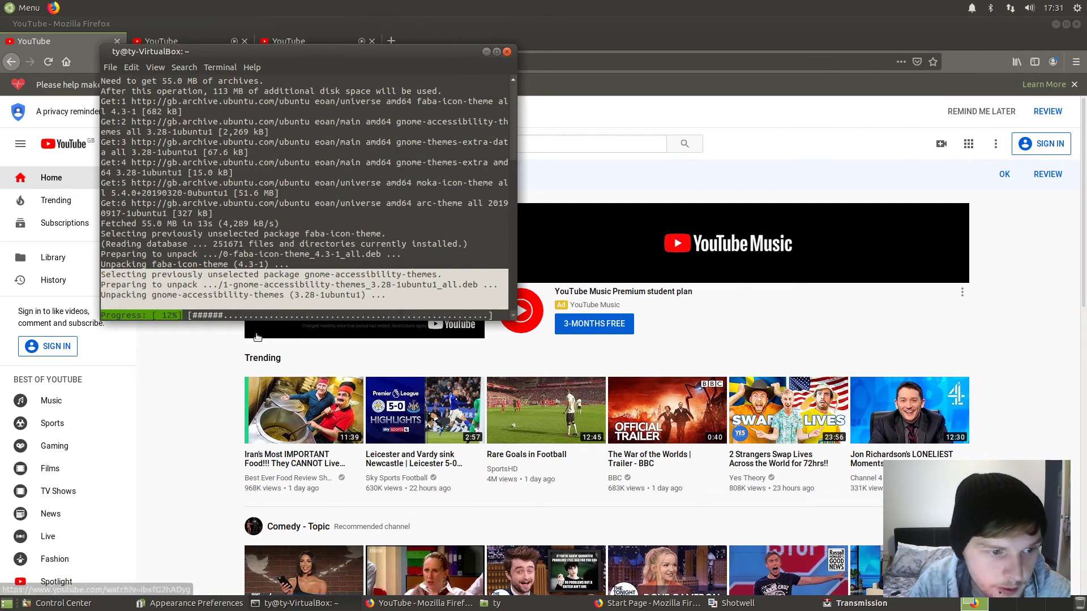
pyautogui.click(252, 311)
pyautogui.scroll(3, 296, 283)
pyautogui.scroll(-5, 296, 283)
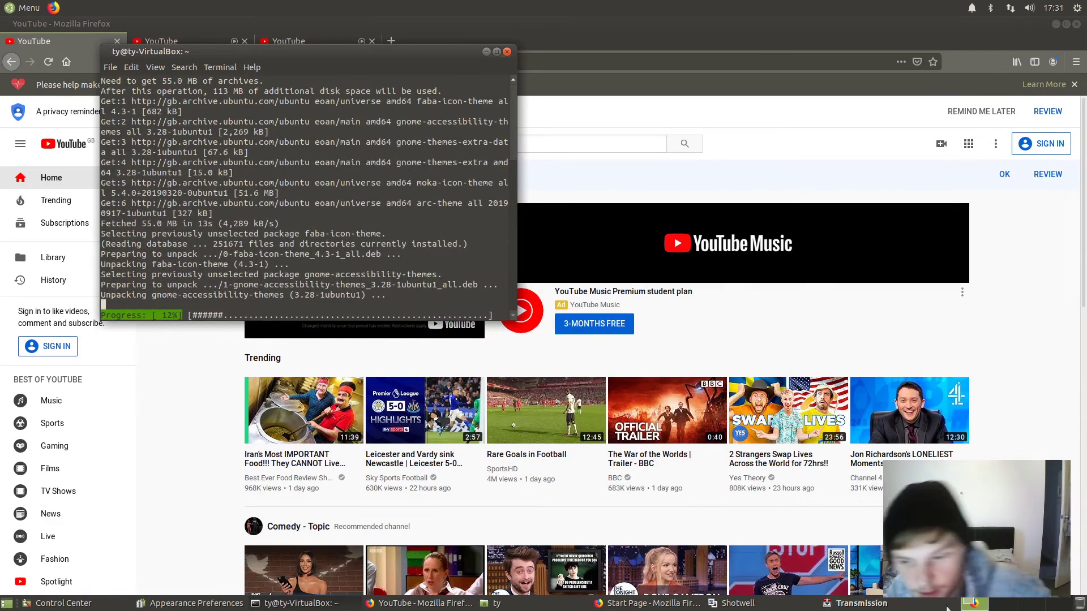
pyautogui.click(1004, 606)
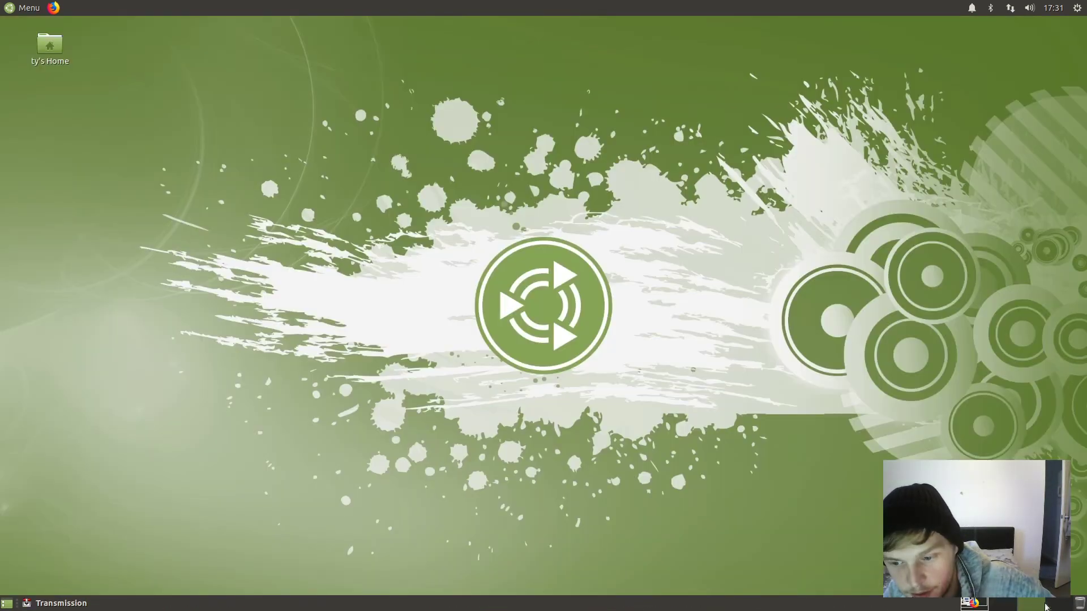
# - Return to workspace 1, launch Keyboard Shortcuts via a 'keyb' menu search, move it right and scroll it
pyautogui.click(975, 604)
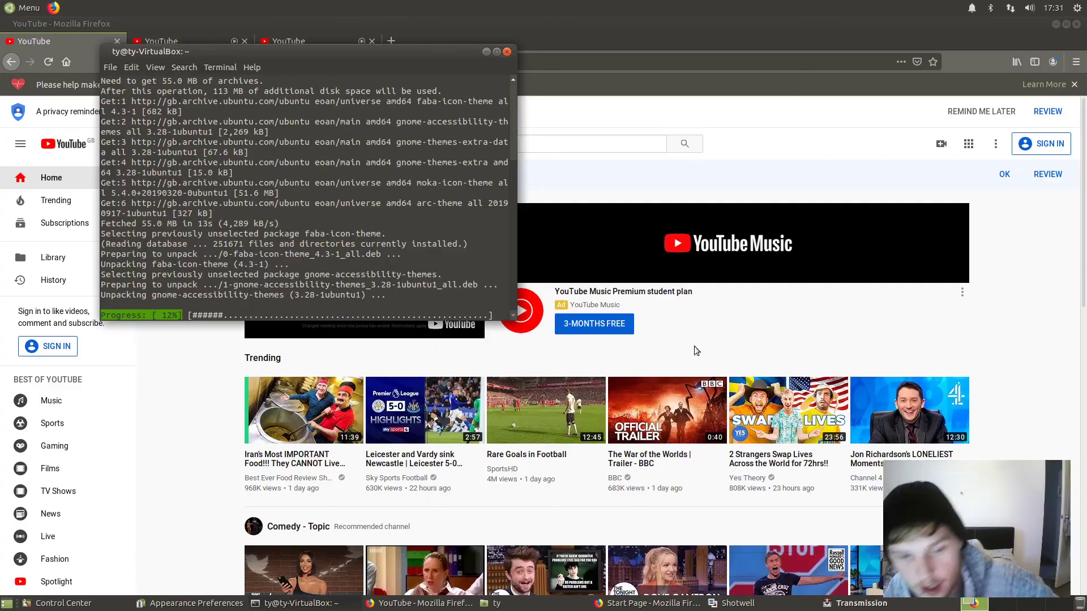
pyautogui.click(28, 8)
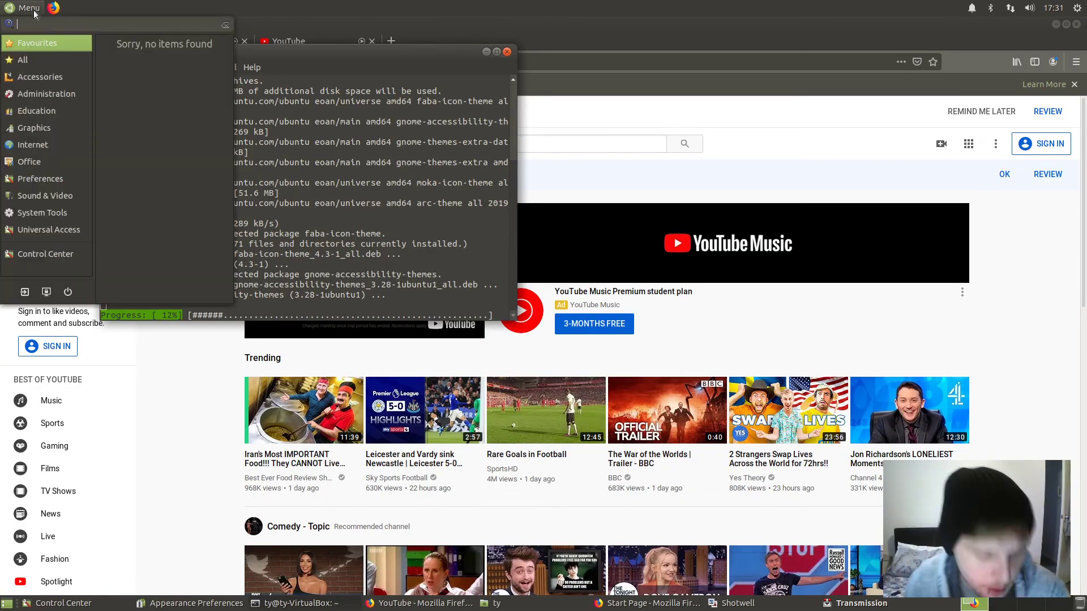
pyautogui.write('keyb')
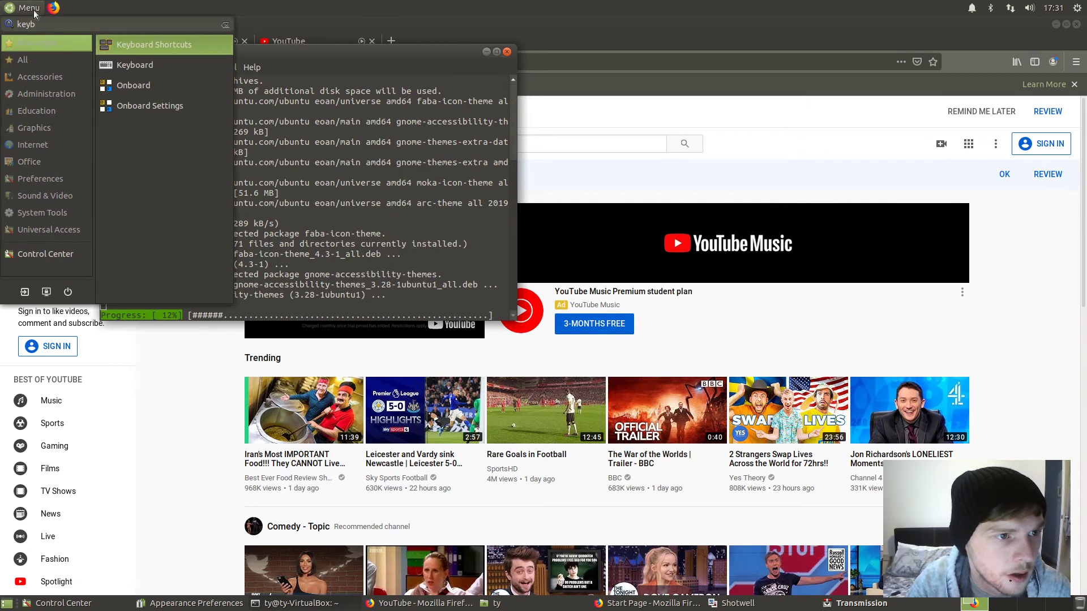
pyautogui.press('Return')
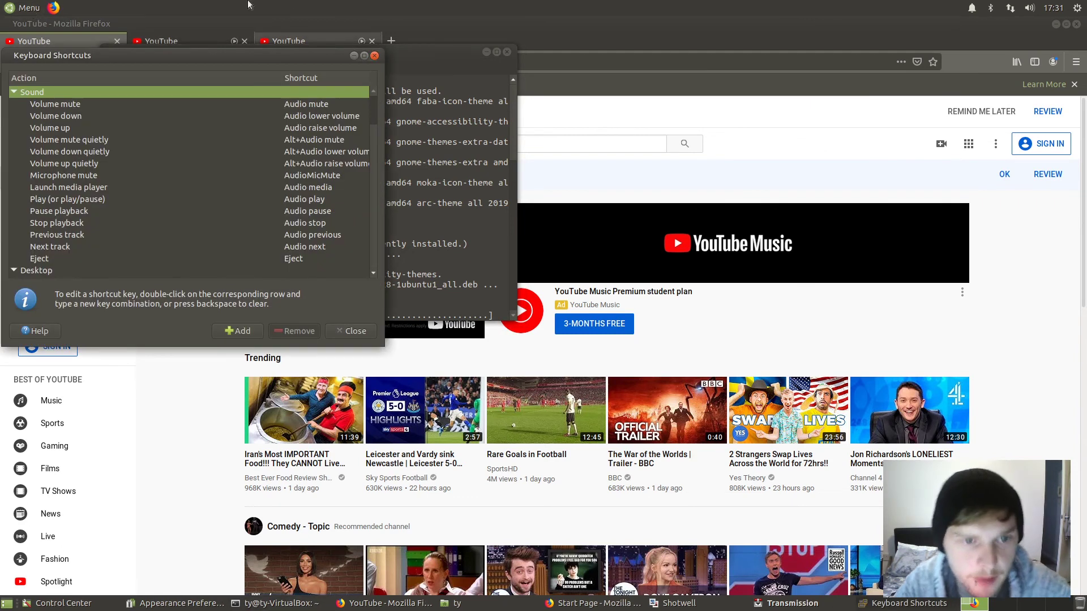
pyautogui.moveTo(122, 66); pyautogui.dragTo(662, 81)
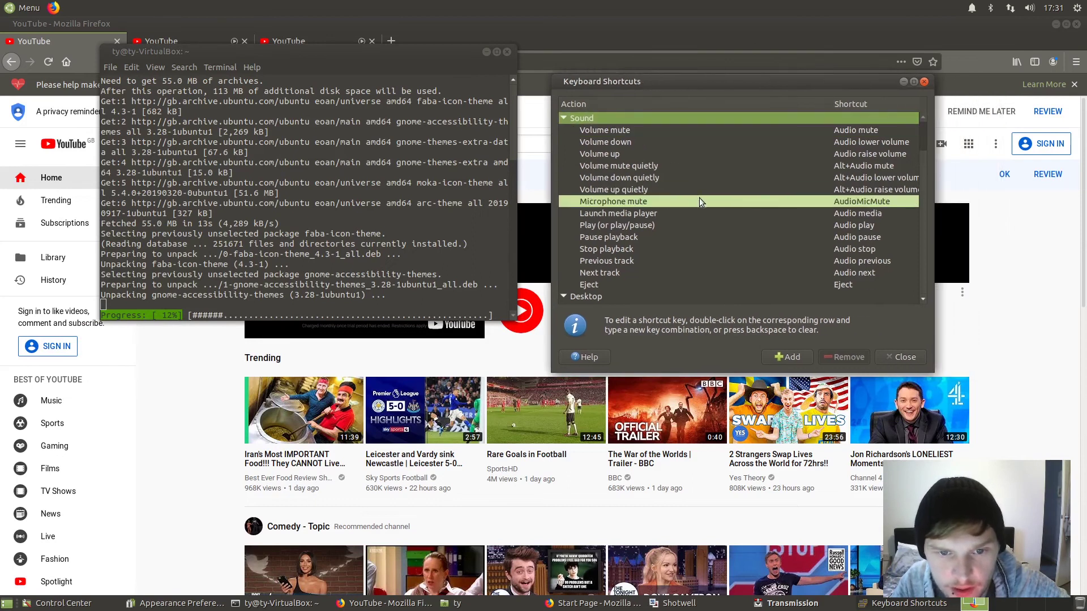
pyautogui.hscroll(1, 698, 198)
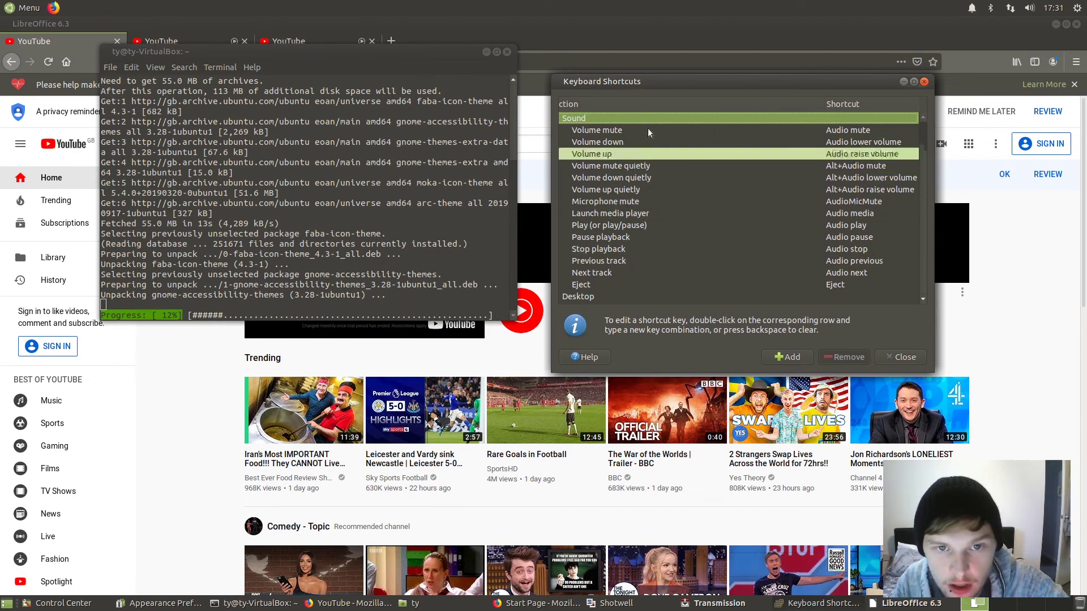
pyautogui.scroll(-4, 654, 271)
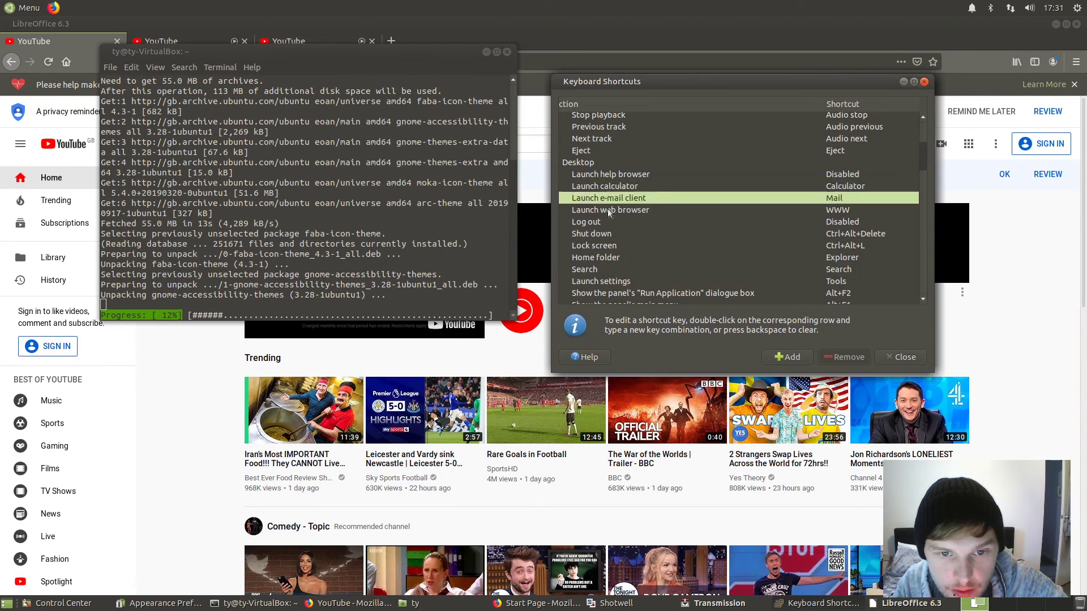
pyautogui.scroll(4, 609, 222)
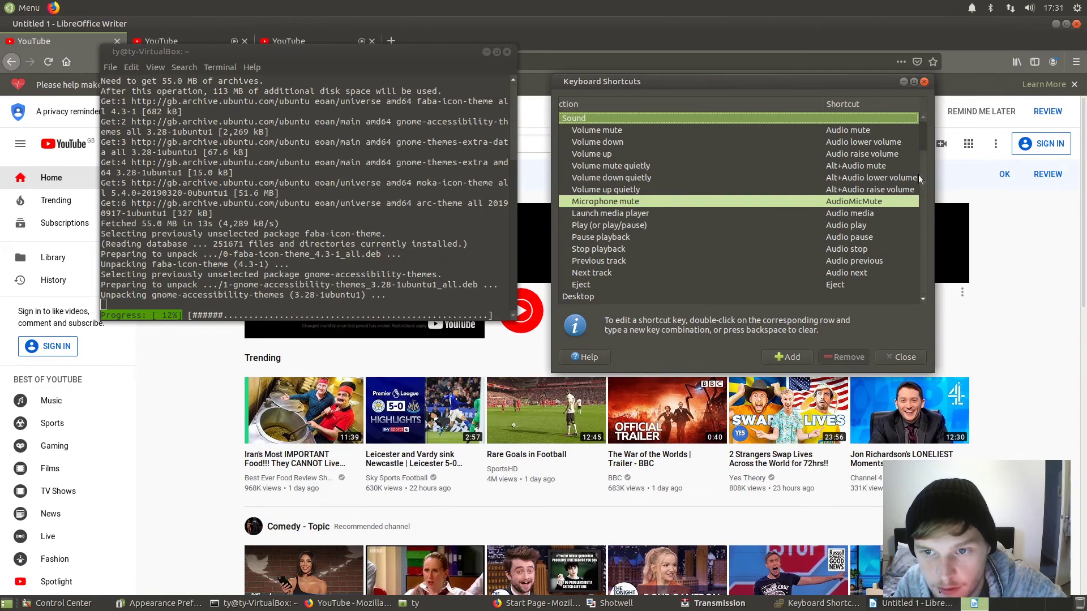
# - Switch to Writer, then bring Keyboard Shortcuts back and select the workspace-switching shortcut rows
pyautogui.hotkey('alt', 'Tab')
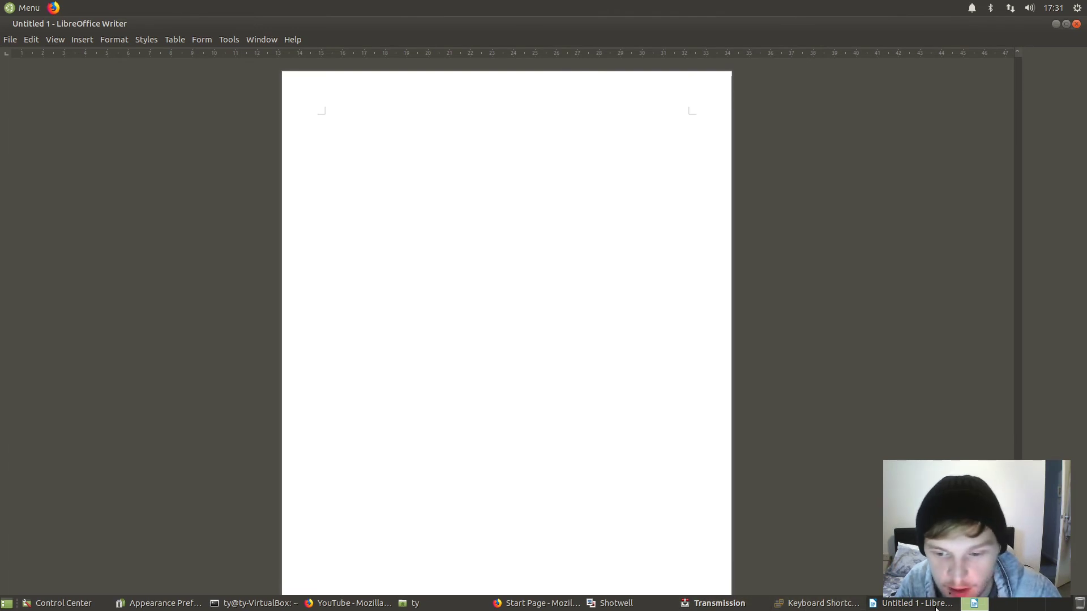
pyautogui.click(819, 604)
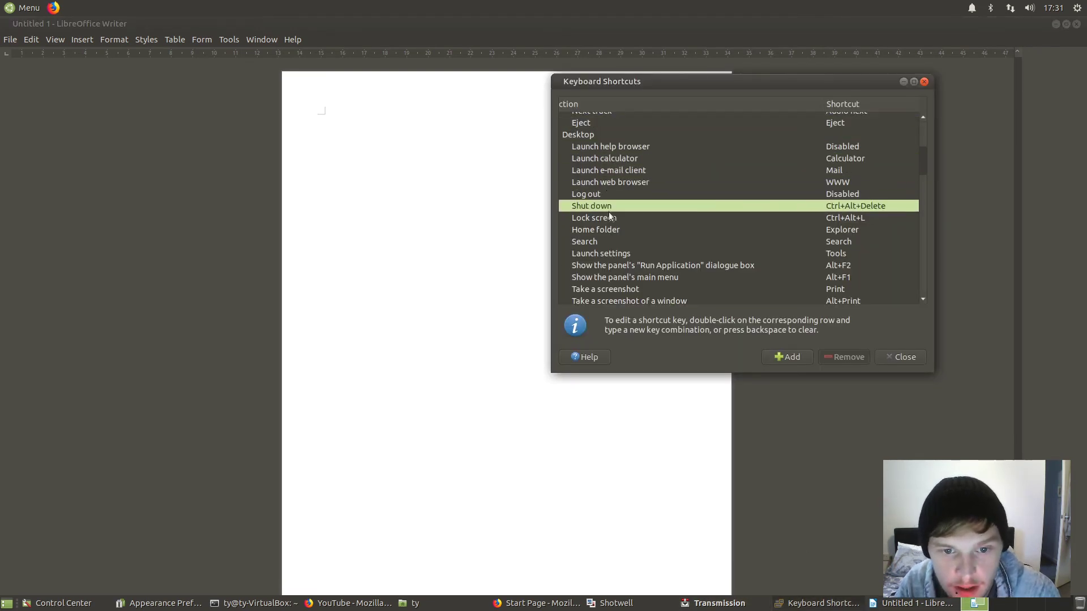
pyautogui.moveTo(920, 165); pyautogui.dragTo(921, 201)
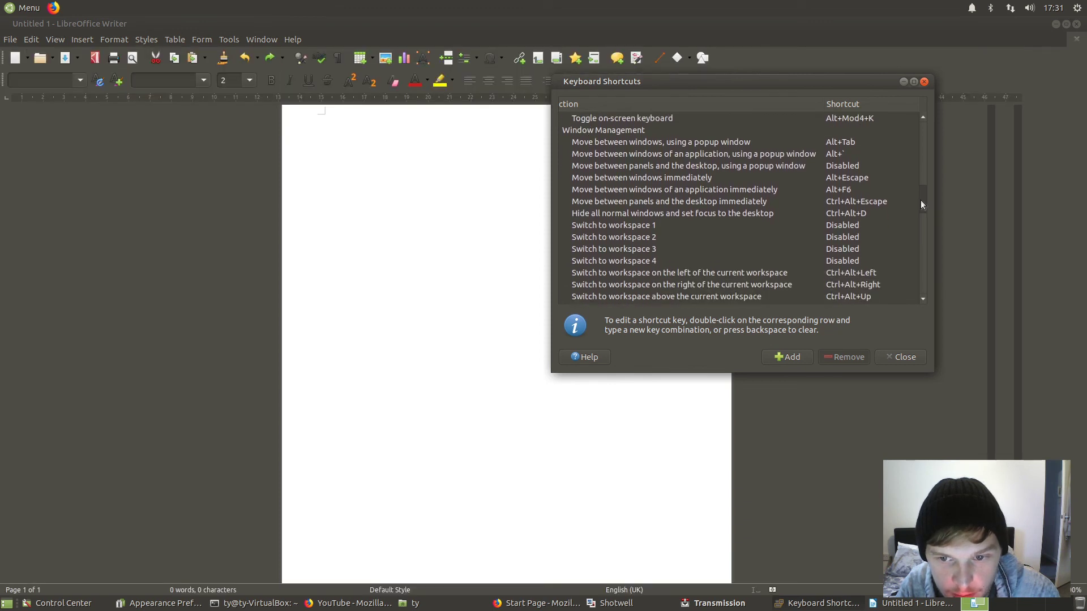
pyautogui.click(912, 202)
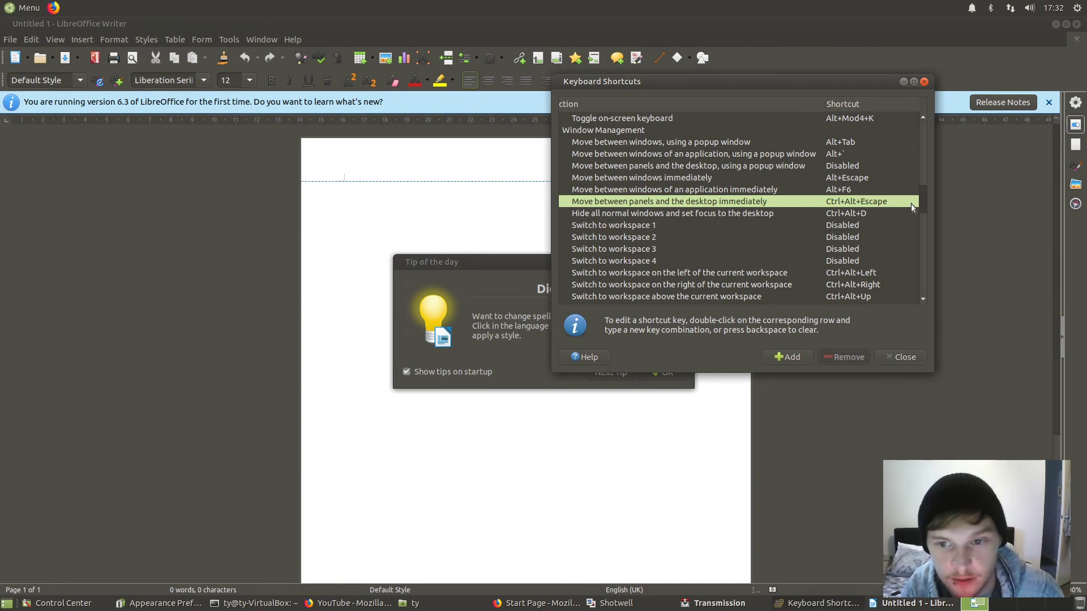
pyautogui.moveTo(912, 207); pyautogui.dragTo(817, 276)
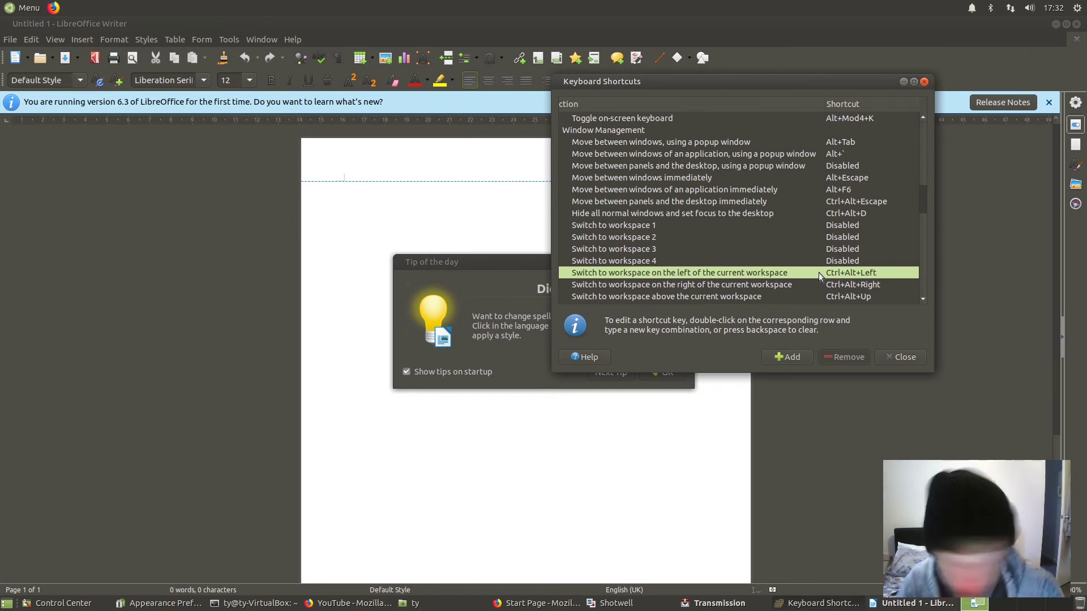
# - Cycle between workspaces 1 and 2, ending on the workspace with the open windows
pyautogui.hotkey('ctrl', 'alt', 'Right')
pyautogui.hotkey('ctrl', 'alt', 'Right')
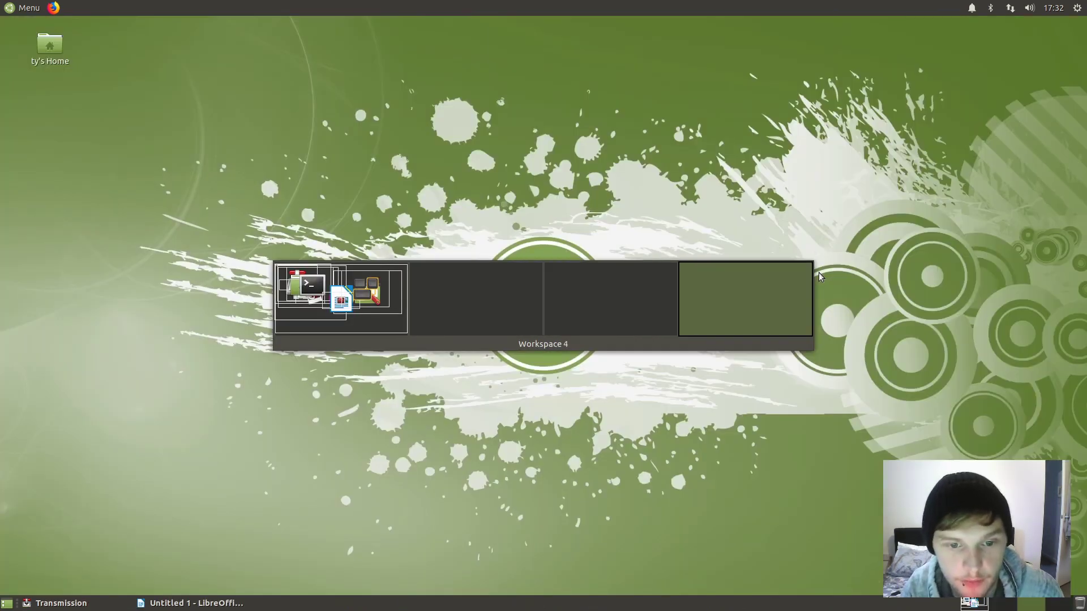
pyautogui.hotkey('ctrl', 'alt', 'Left')
pyautogui.hotkey('ctrl', 'alt', 'Left')
pyautogui.hotkey('ctrl', 'alt', 'Right')
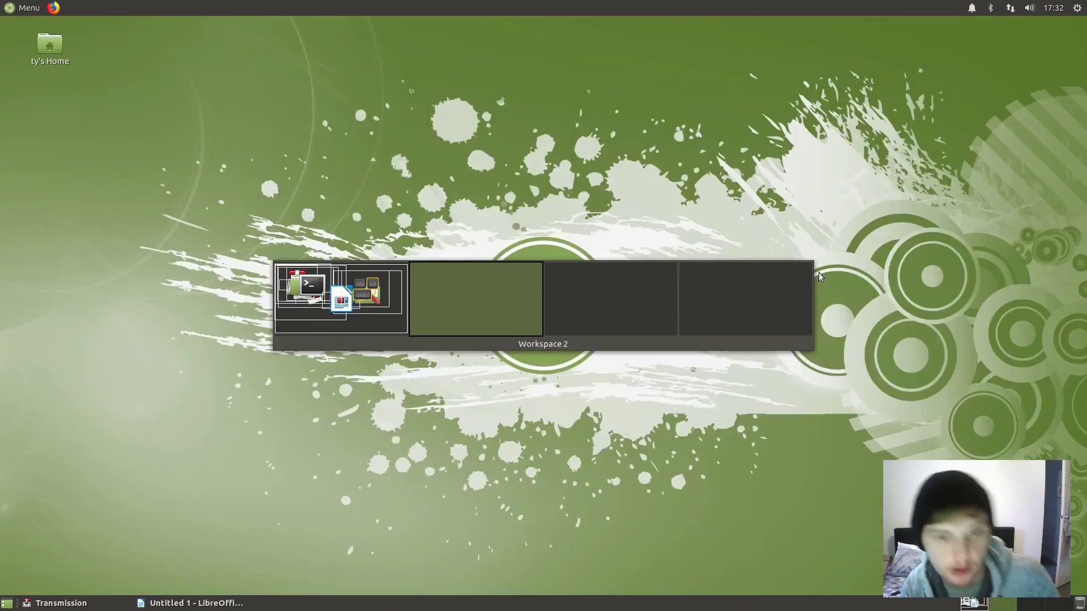
pyautogui.hotkey('ctrl', 'alt', 'Right')
pyautogui.hotkey('ctrl', 'alt', 'Right')
pyautogui.hotkey('ctrl', 'alt', 'Left')
pyautogui.hotkey('ctrl', 'alt', 'Left')
pyautogui.hotkey('ctrl', 'alt', 'Left')
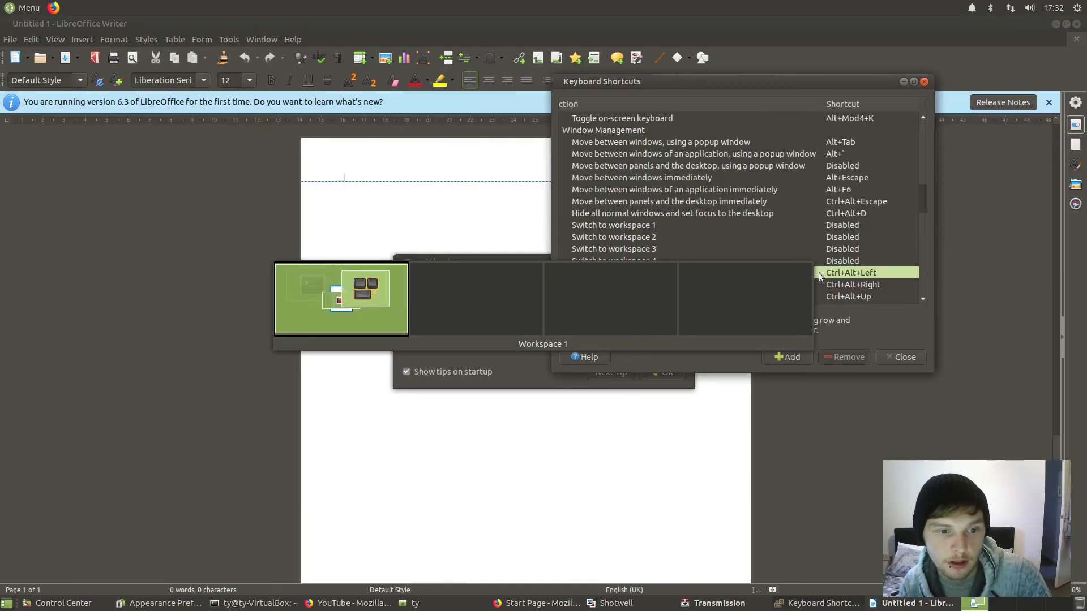
# - In Writer, turn off 'Show tips on startup', dismiss the tip of the day and close the version notice
pyautogui.click(493, 297)
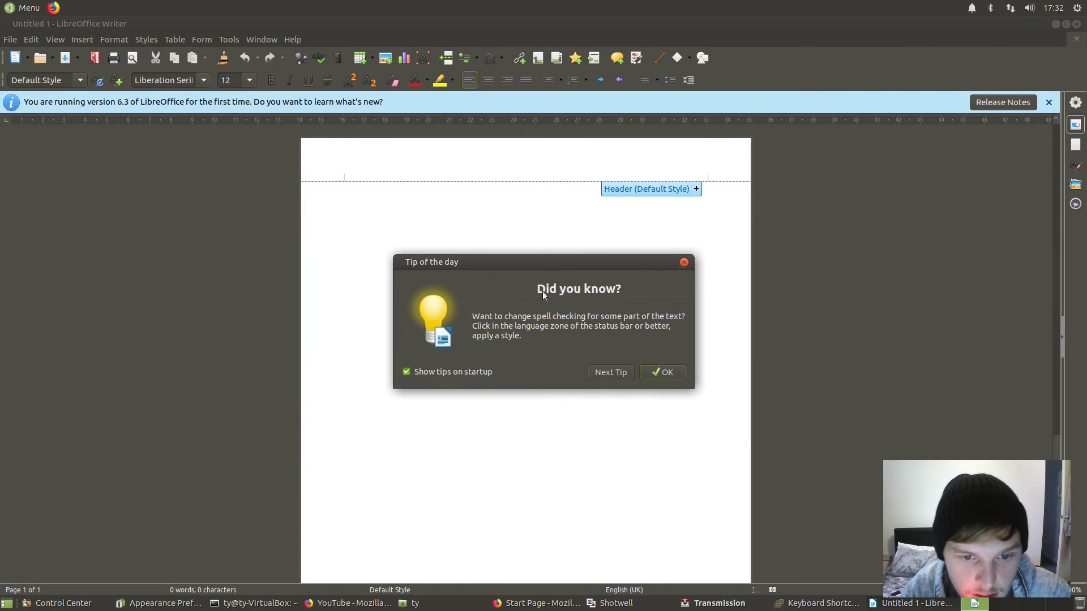
pyautogui.click(458, 373)
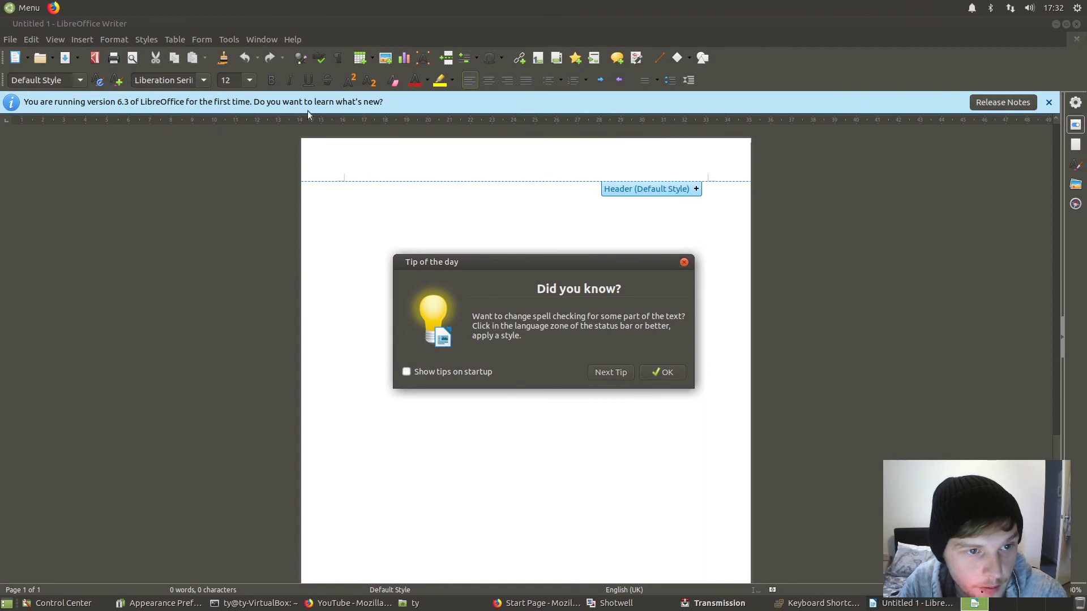
pyautogui.click(665, 372)
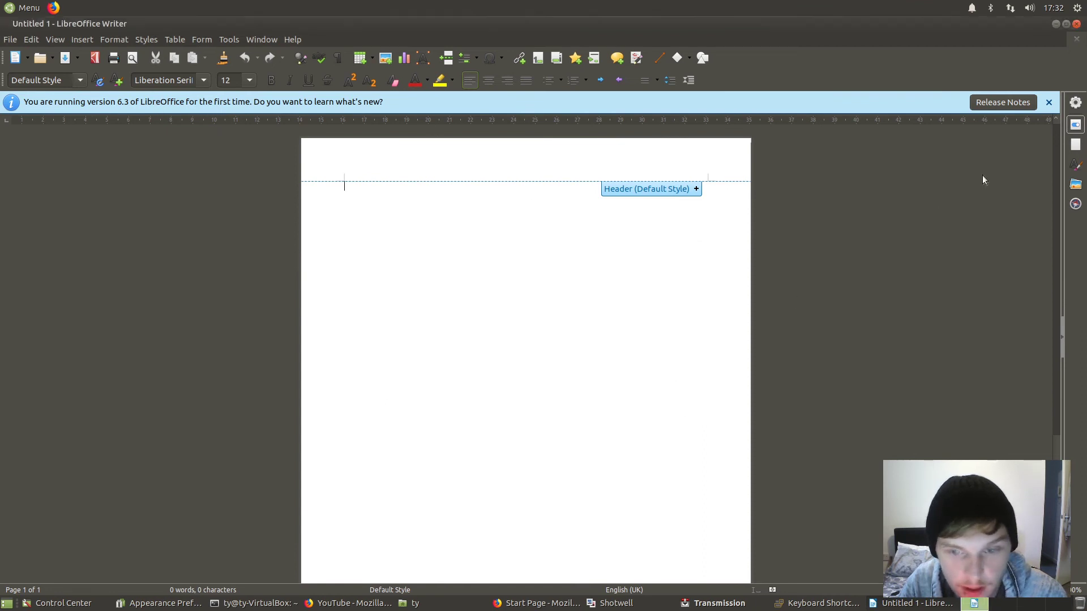
pyautogui.click(1049, 103)
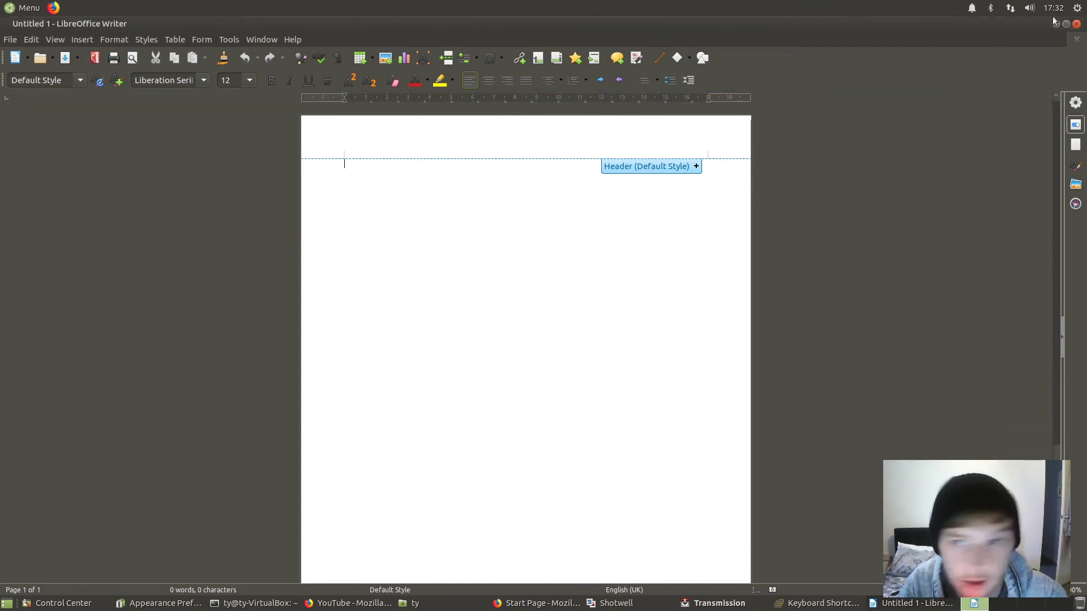
# - Close the blank Writer document and the Keyboard Shortcuts dialog, and move the terminal right
pyautogui.click(1077, 24)
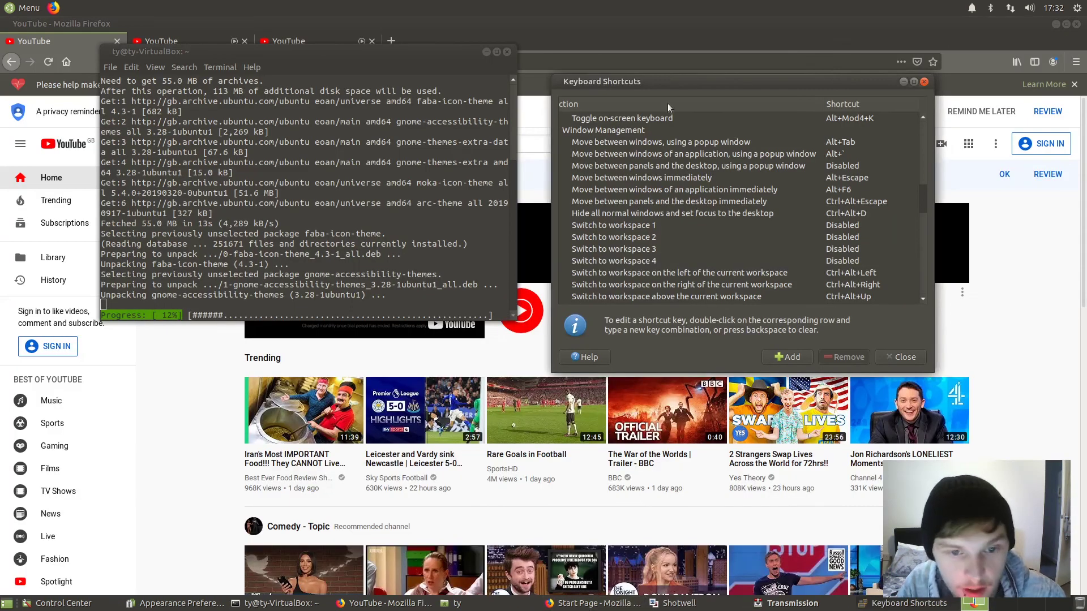
pyautogui.click(900, 358)
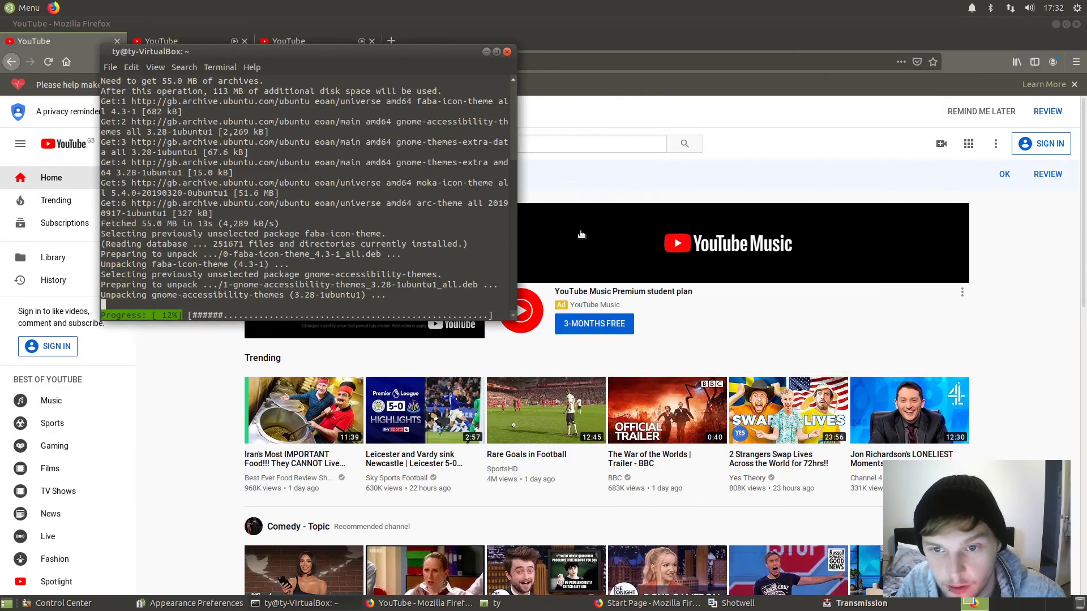
pyautogui.moveTo(306, 62); pyautogui.dragTo(661, 75)
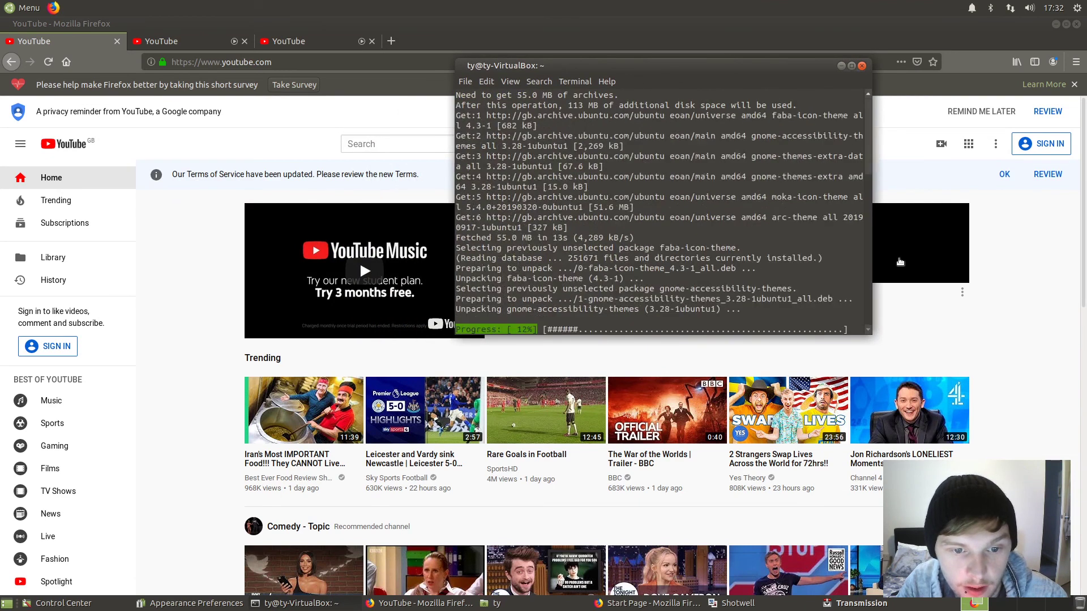
# - Close the YouTube Firefox window together with all three of its tabs
pyautogui.click(997, 32)
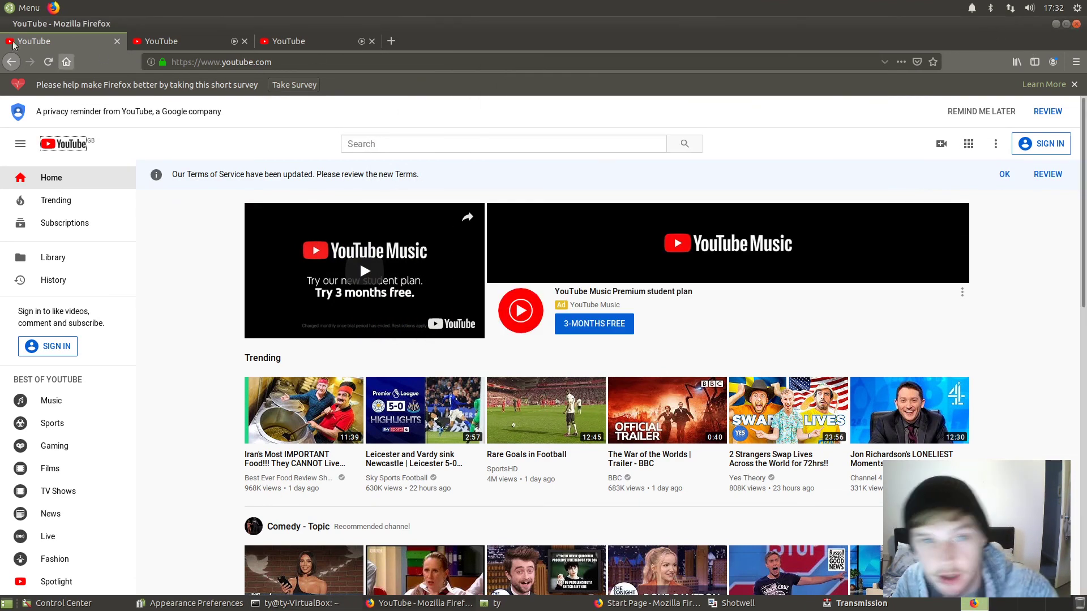
pyautogui.hotkey('ctrl', 'Tab')
pyautogui.hotkey('ctrl', 'Tab')
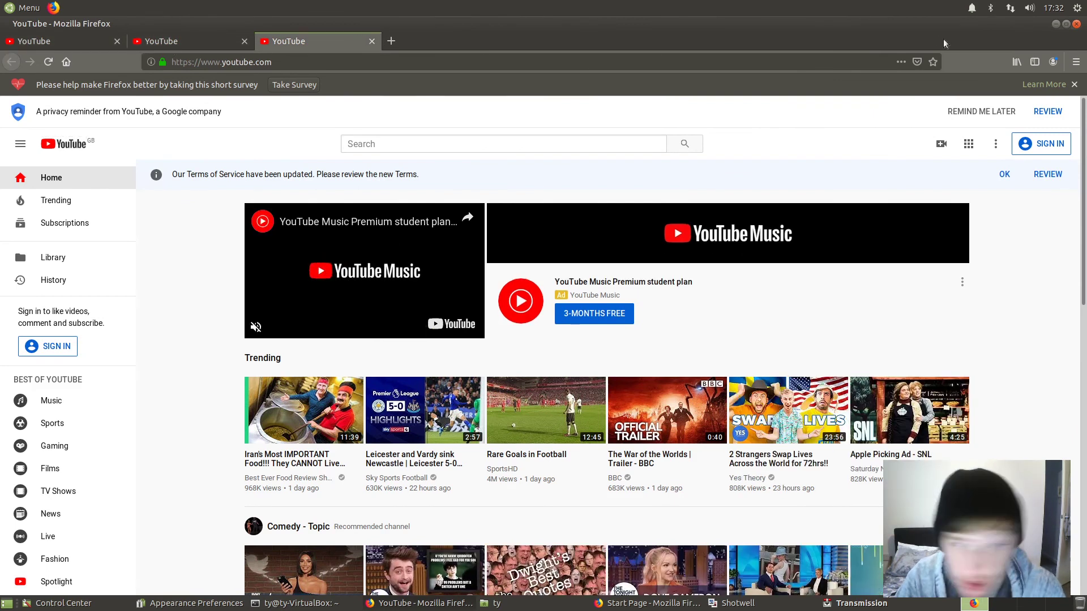
pyautogui.click(1077, 23)
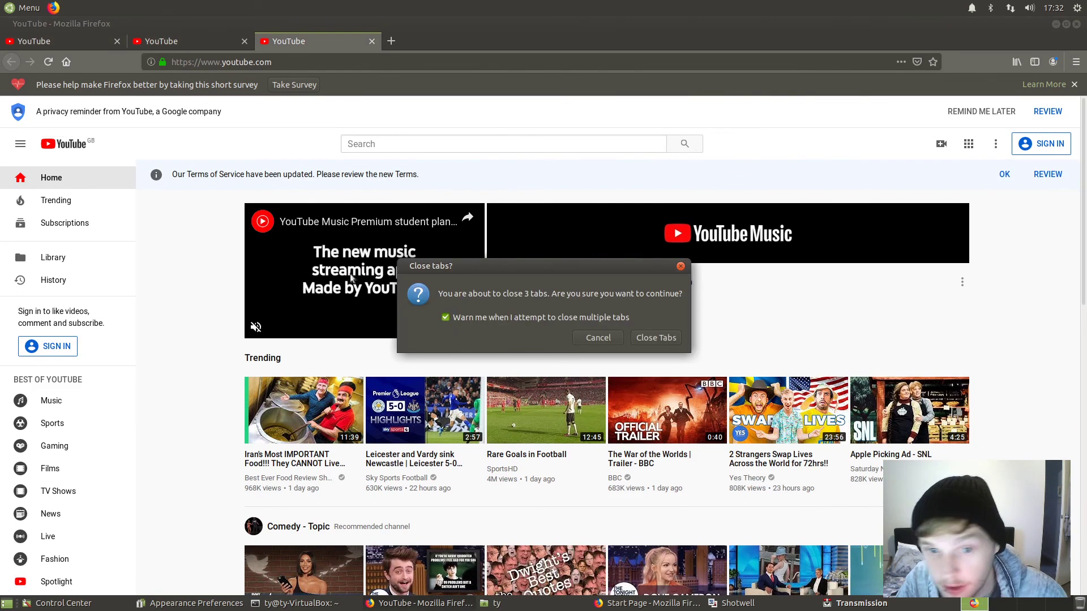
pyautogui.click(672, 338)
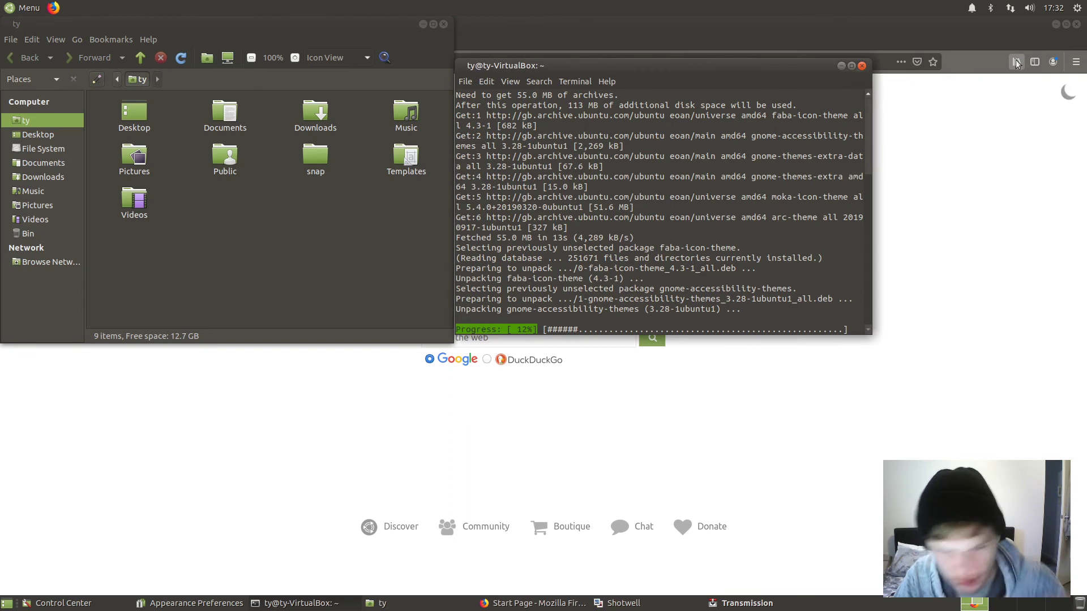
# - Move the terminal and the file manager windows apart, each shifted right and down
pyautogui.click(371, 117)
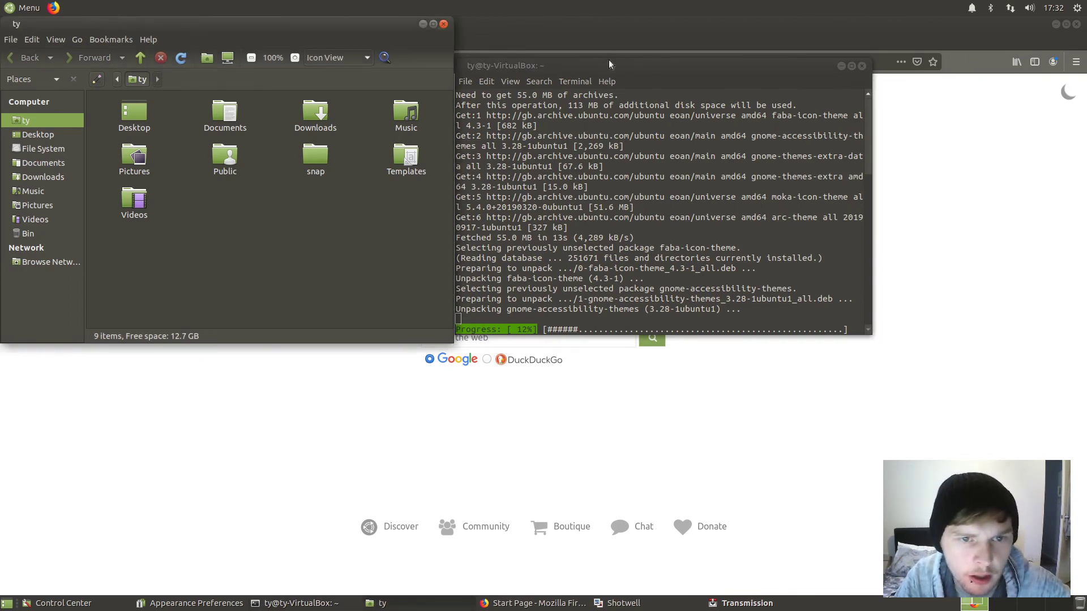
pyautogui.moveTo(610, 68); pyautogui.dragTo(694, 94)
pyautogui.click(232, 32)
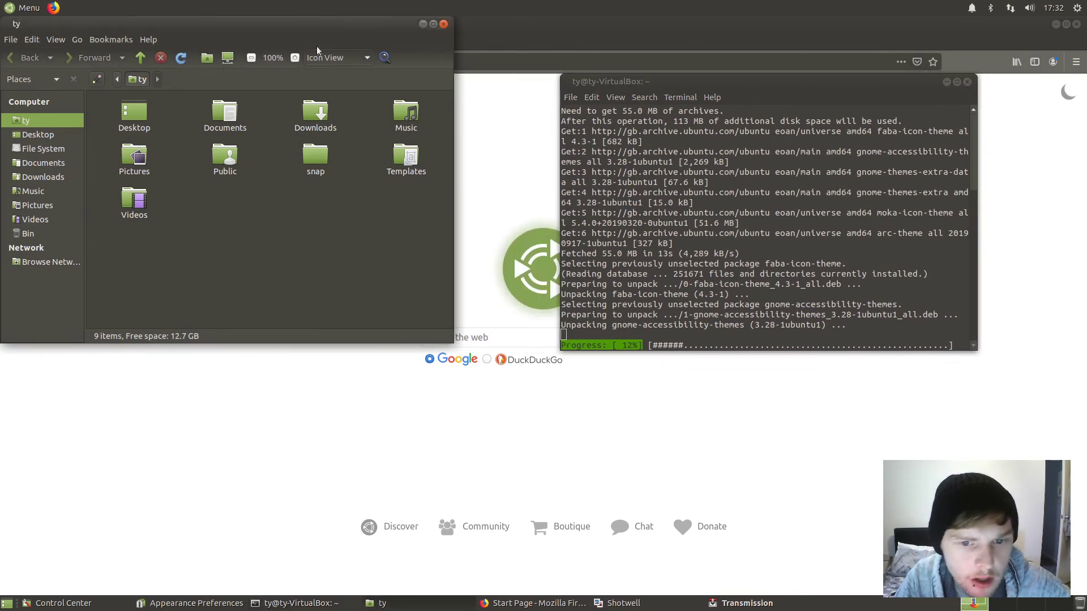
pyautogui.moveTo(335, 29); pyautogui.dragTo(380, 42)
# - Launch MATE System Monitor from the Menu by searching 'sys' and place it in the screen centre
pyautogui.click(8, 6)
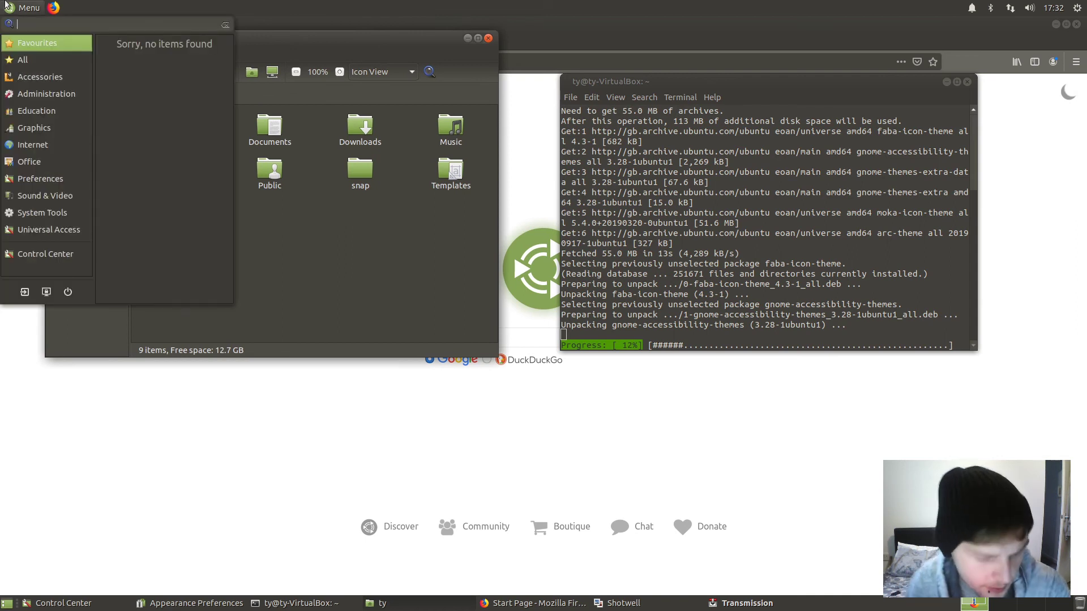
pyautogui.write('system')
pyautogui.press('Down')
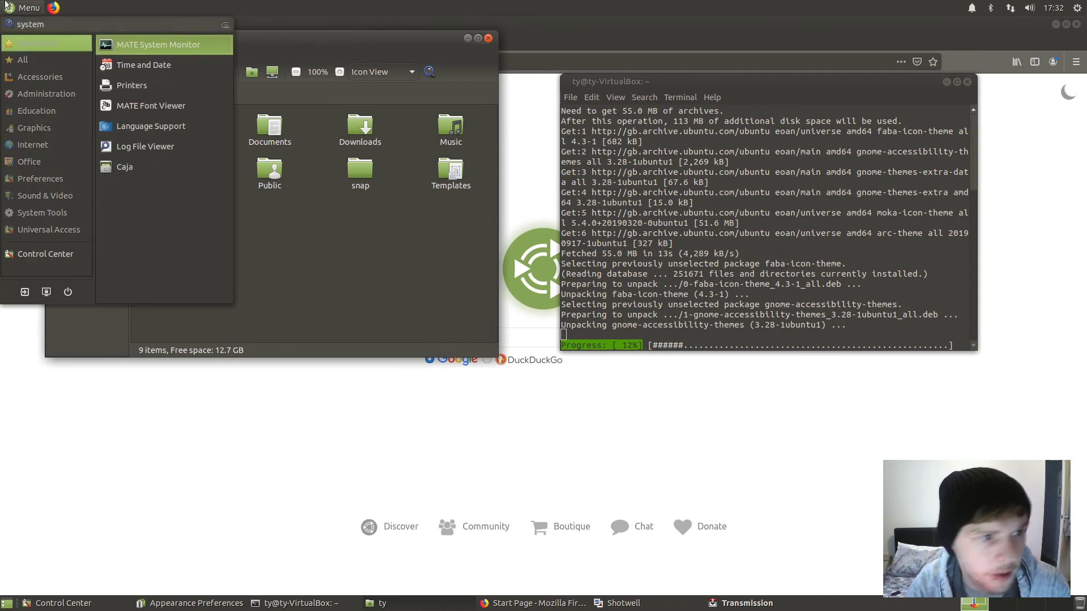
pyautogui.click(5, 5)
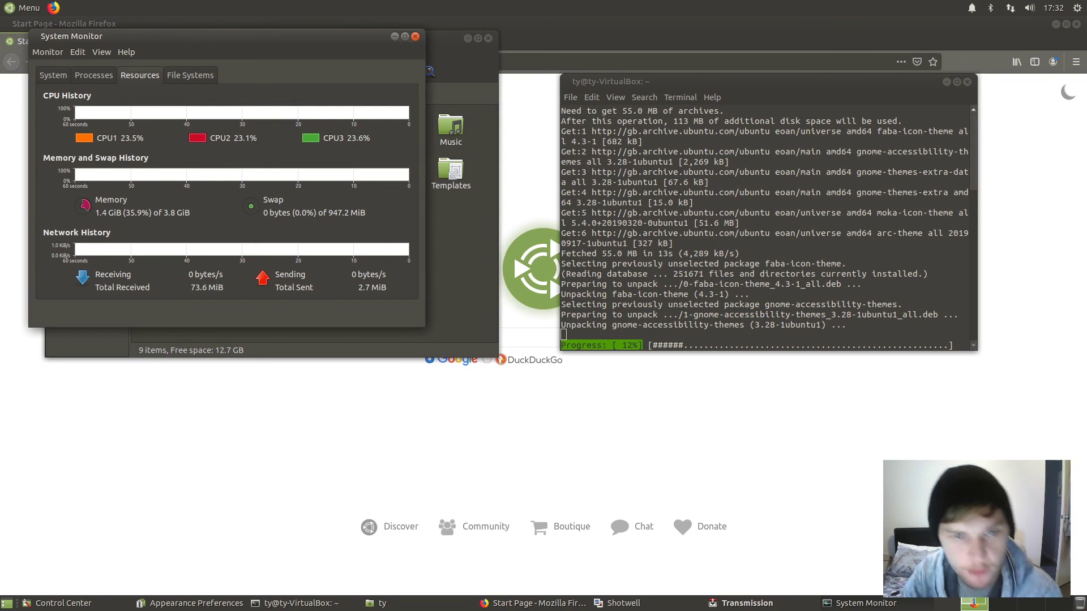
pyautogui.moveTo(212, 32); pyautogui.dragTo(460, 116)
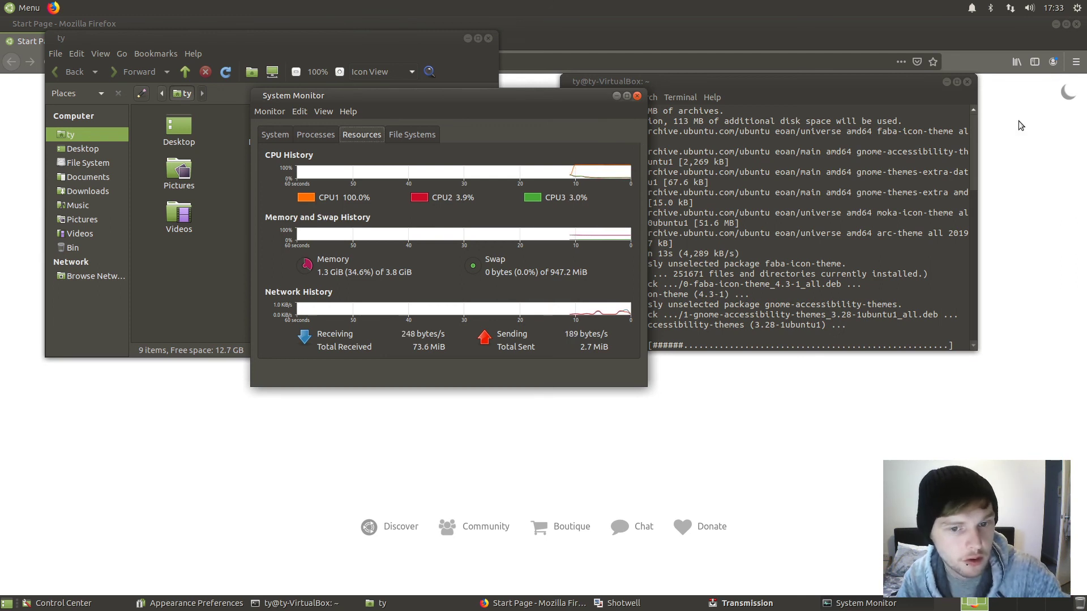
# - In a new terminal, run cat /proc/sys/vm/swappiness to show the value 60, then move the window right
pyautogui.hotkey('ctrl', 'alt', 't')
pyautogui.write('cat /pr')
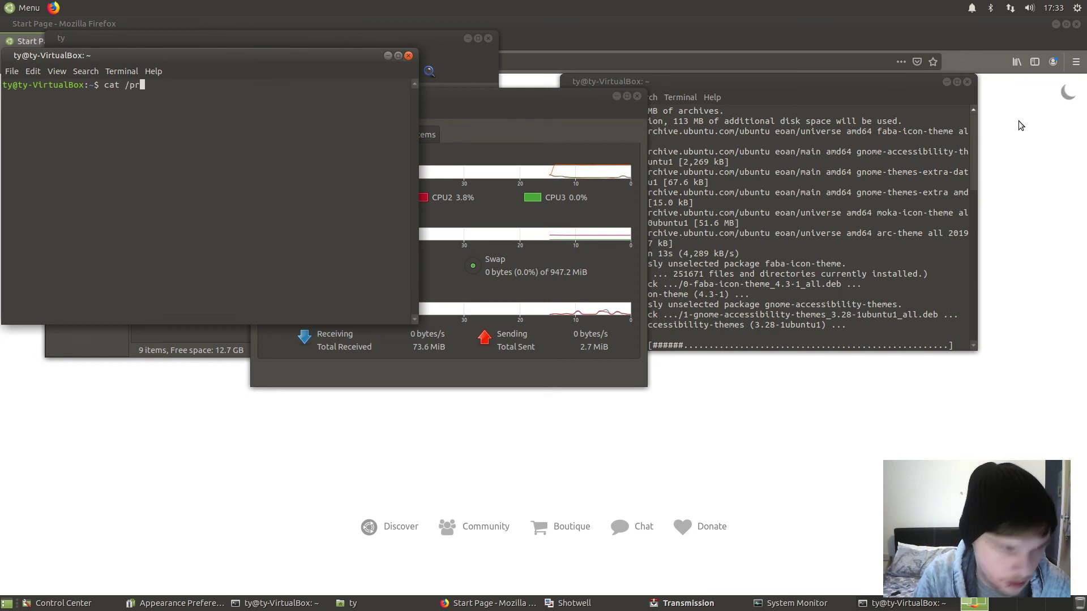
pyautogui.write('oc/sys/vm/.')
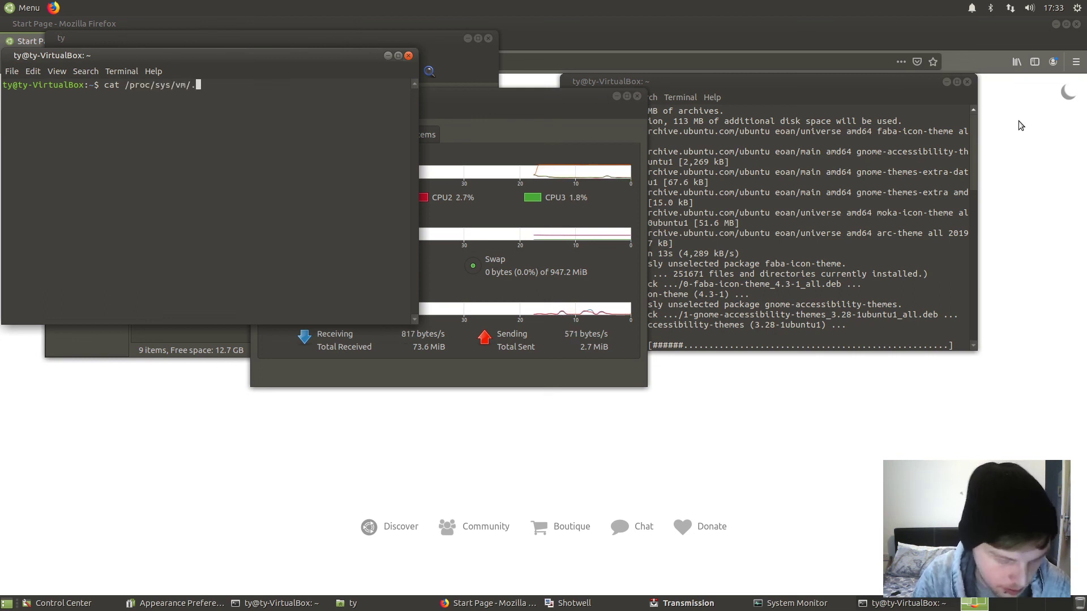
pyautogui.press('BackSpace')
pyautogui.write('swappiness')
pyautogui.press('Return')
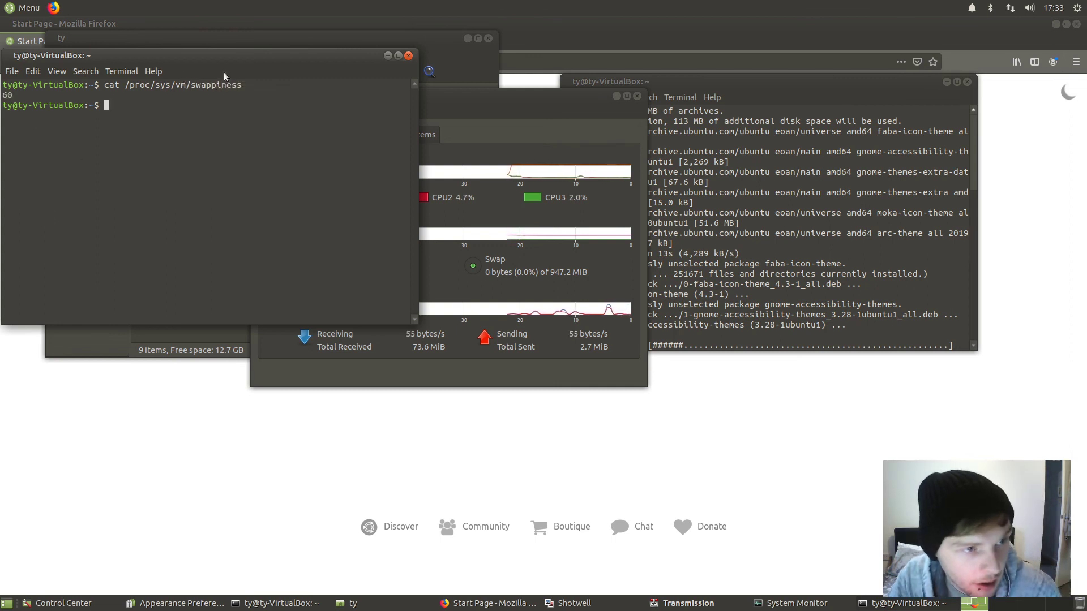
pyautogui.moveTo(239, 57); pyautogui.dragTo(392, 66)
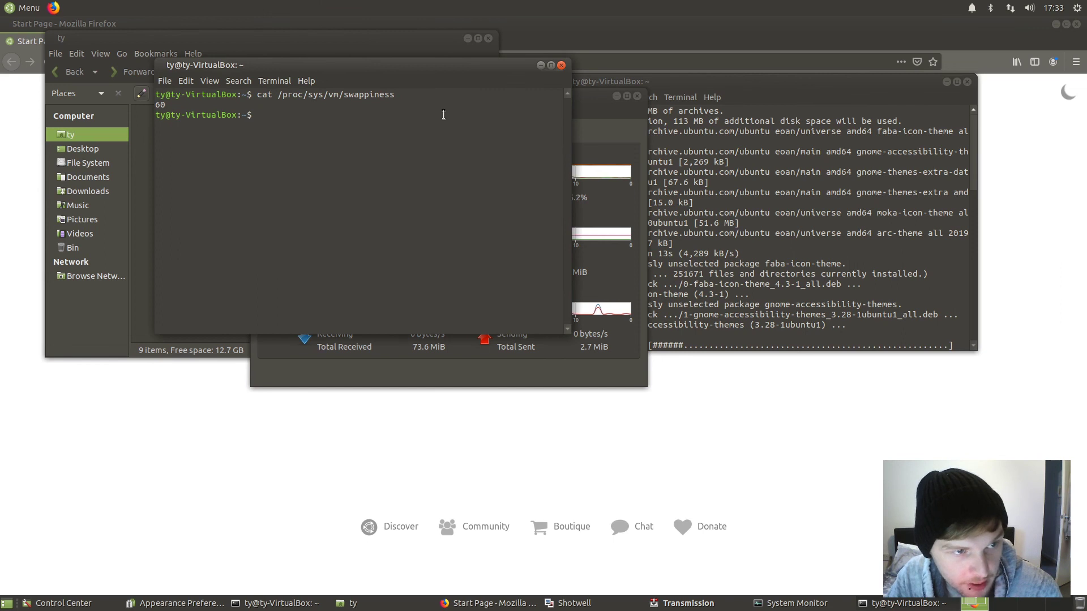
# - Close the new terminal and move System Monitor to the lower left of the screen
pyautogui.click(562, 66)
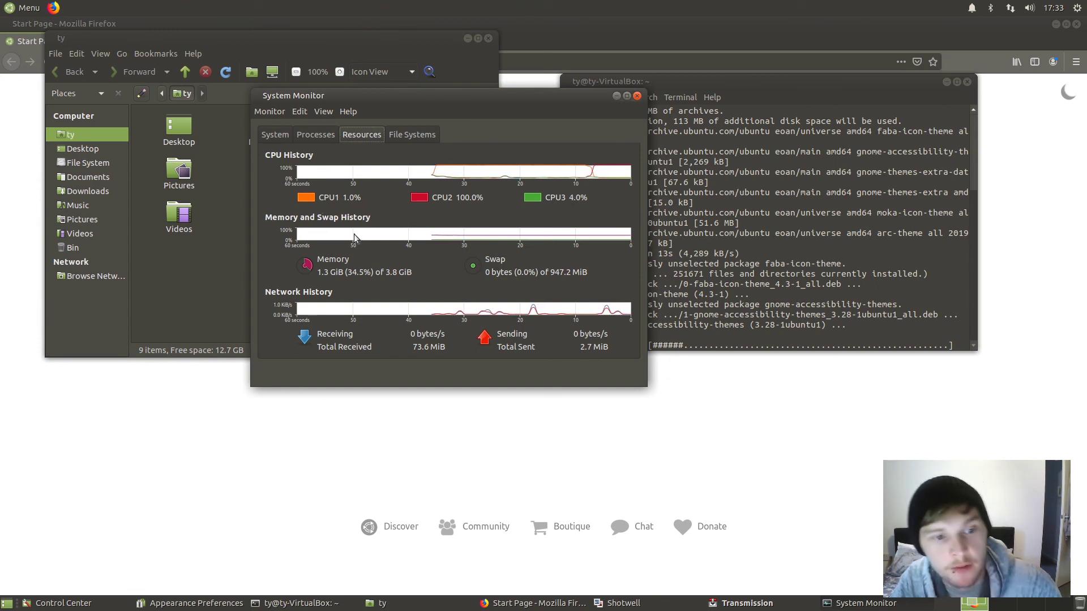
pyautogui.moveTo(440, 93); pyautogui.dragTo(734, 128)
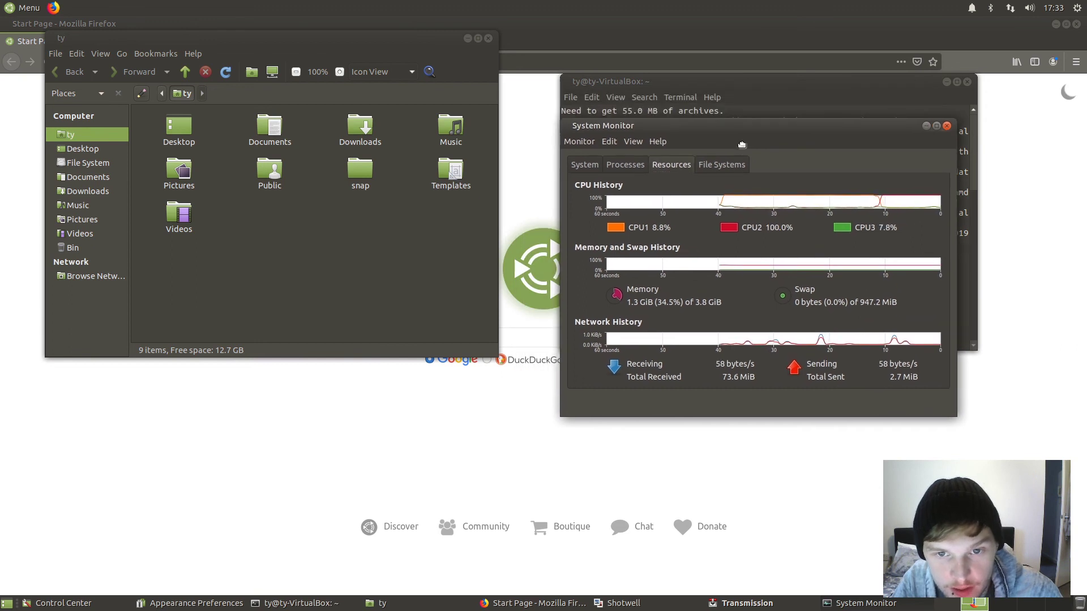
pyautogui.moveTo(742, 144); pyautogui.dragTo(293, 240)
# - Move the installer terminal toward the top centre, then switch to the next, empty workspace
pyautogui.click(664, 310)
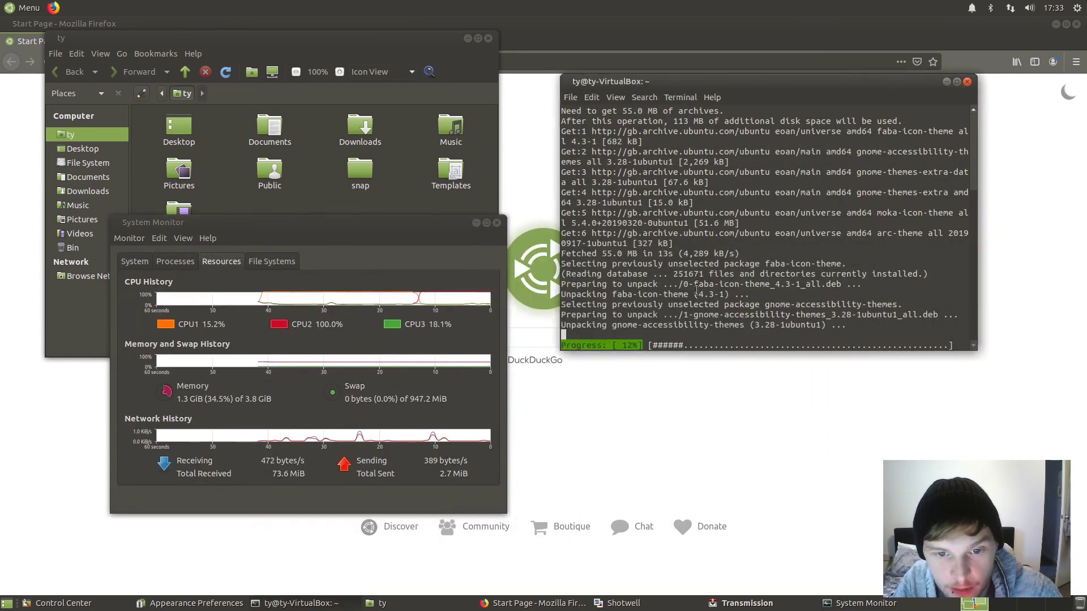
pyautogui.moveTo(679, 81); pyautogui.dragTo(493, 61)
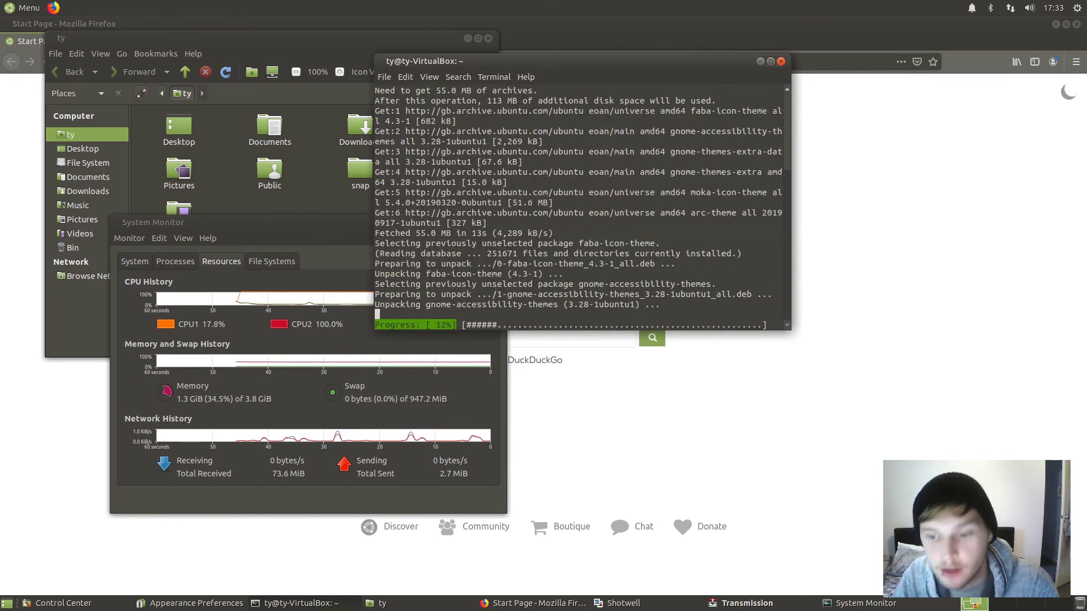
pyautogui.click(1039, 607)
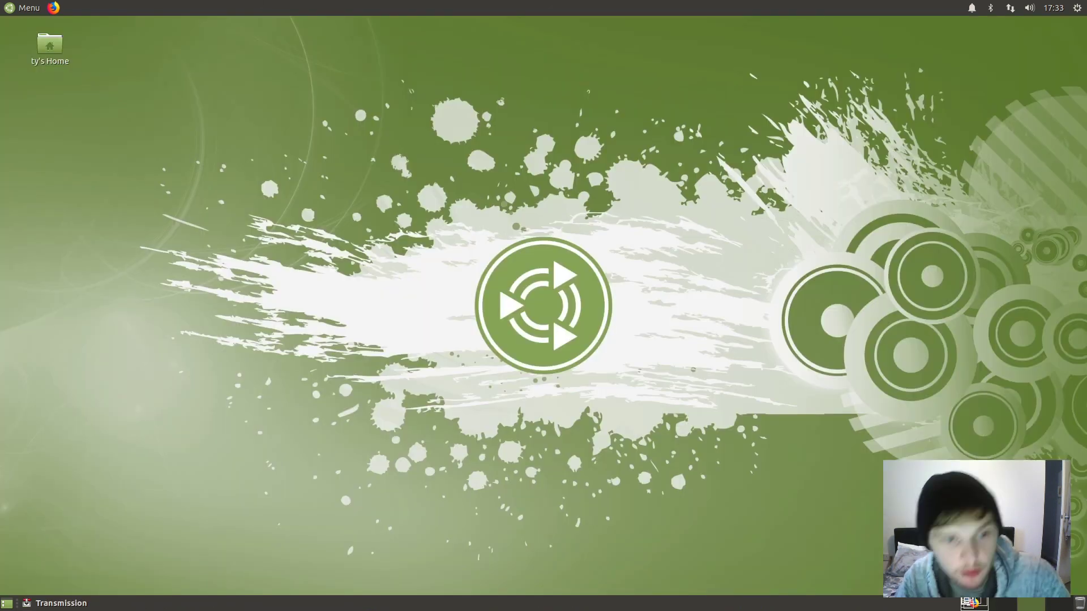